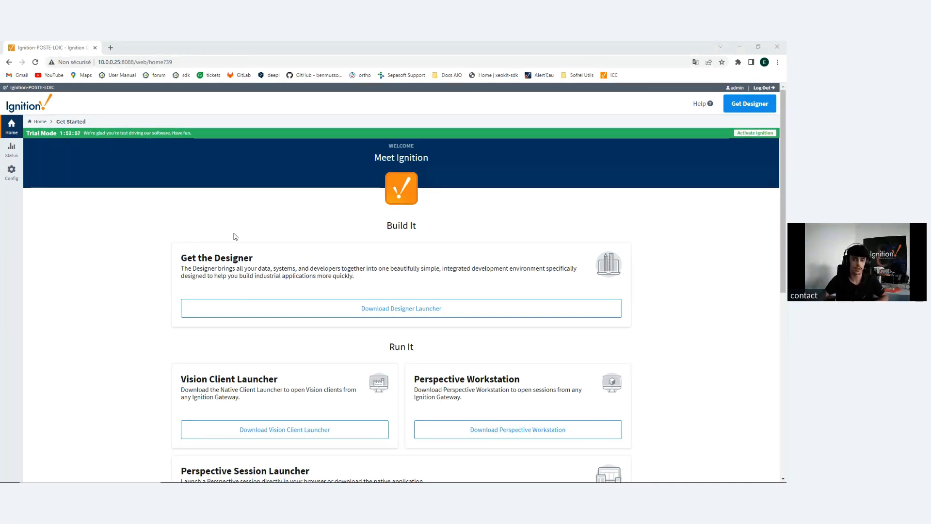
Step: Open the gateway Config section and list the installed modules
left_click(11, 173)
scroll(198, 313, "down", 5)
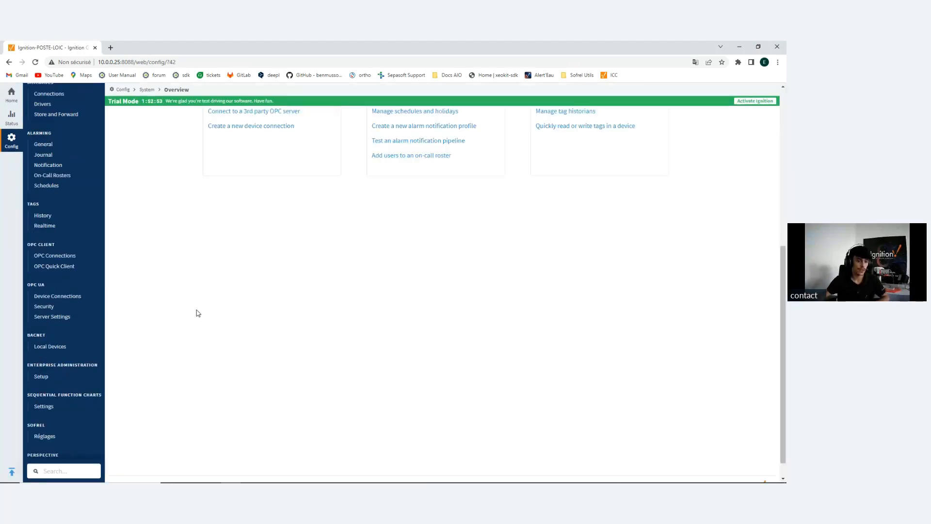
scroll(121, 359, "up", 7)
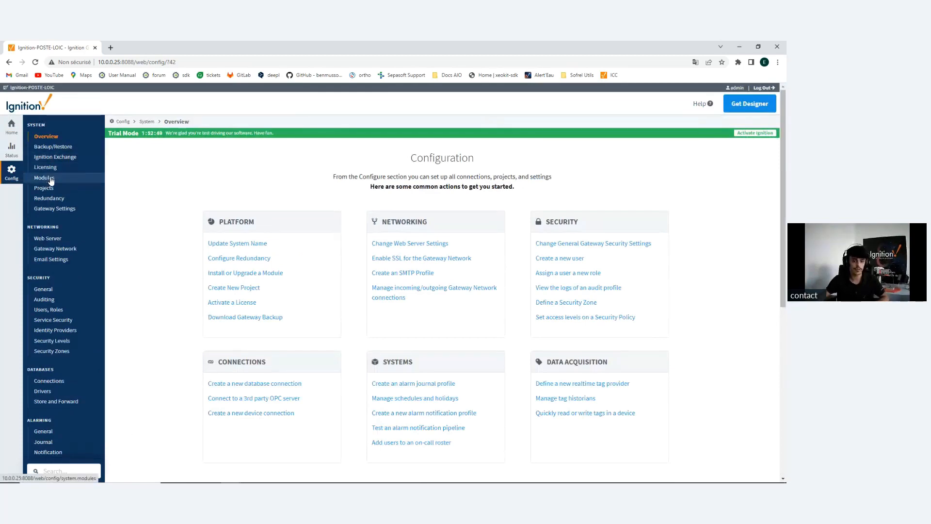
left_click(46, 178)
scroll(308, 421, "down", 10)
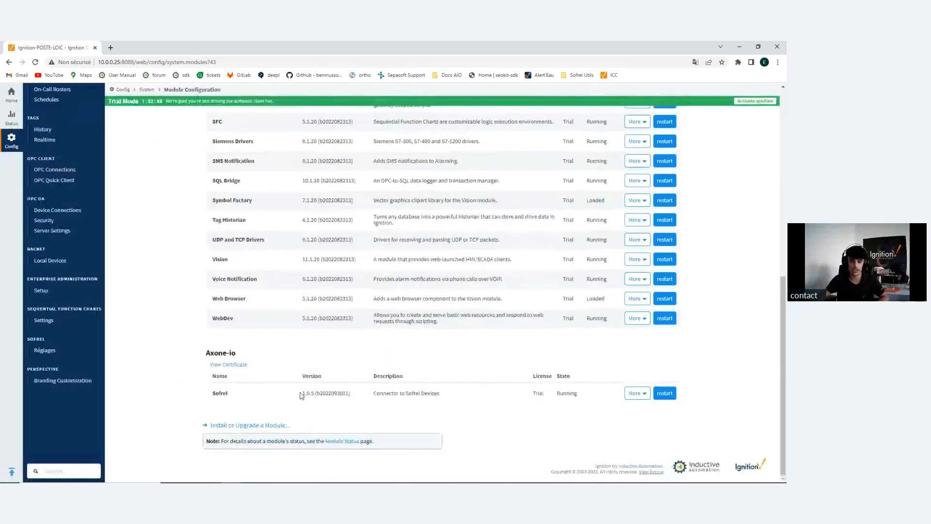
Step: Check that the Axone-io Sofrel module is at version 1.0.5 under a trial licence
left_click_drag(303, 393, 349, 391)
left_click(356, 393)
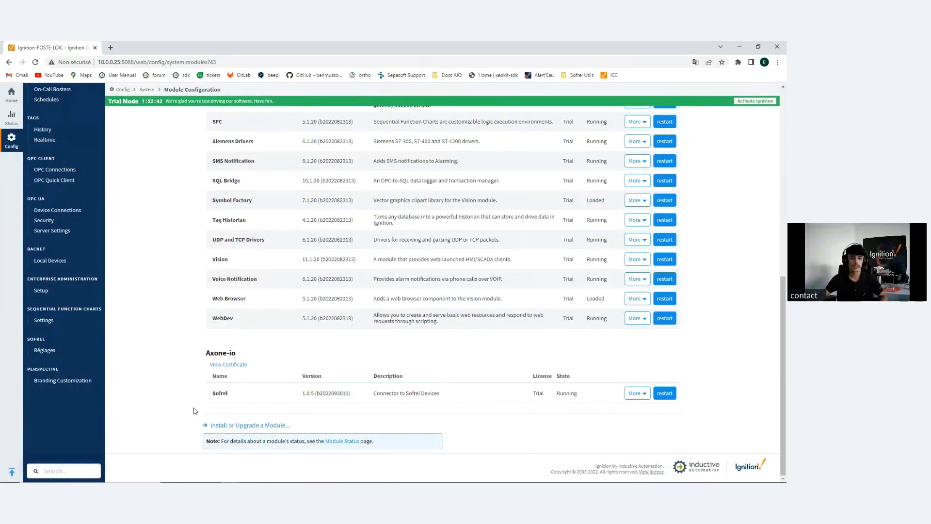
scroll(276, 264, "up", 1)
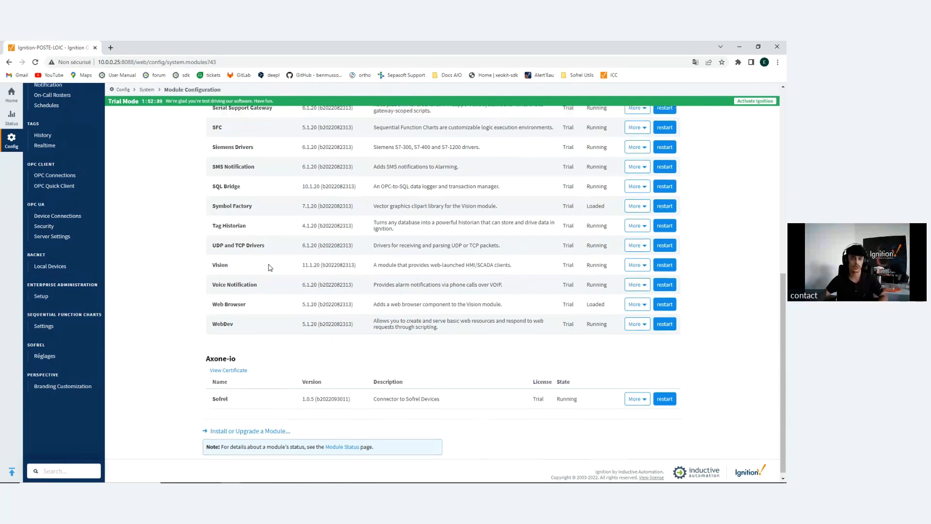
scroll(279, 260, "down", 1)
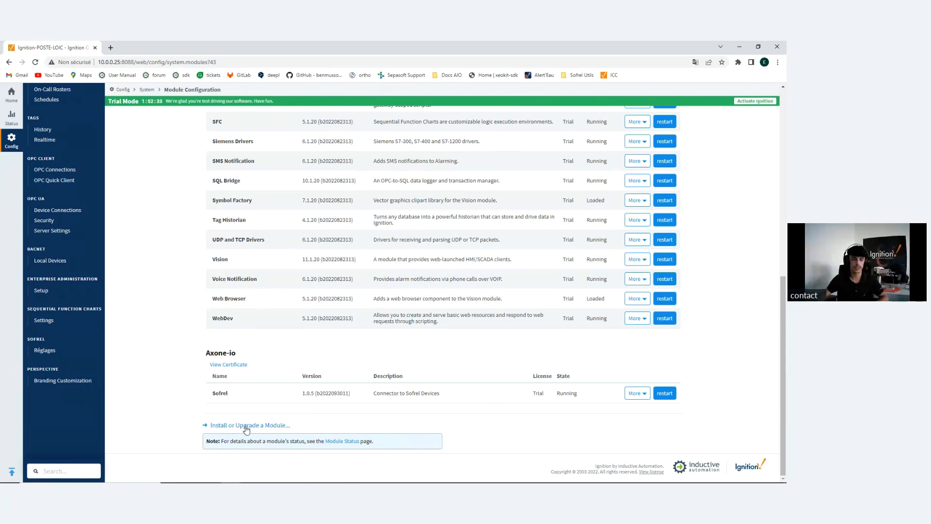
scroll(248, 407, "up", 1)
scroll(249, 400, "up", 12)
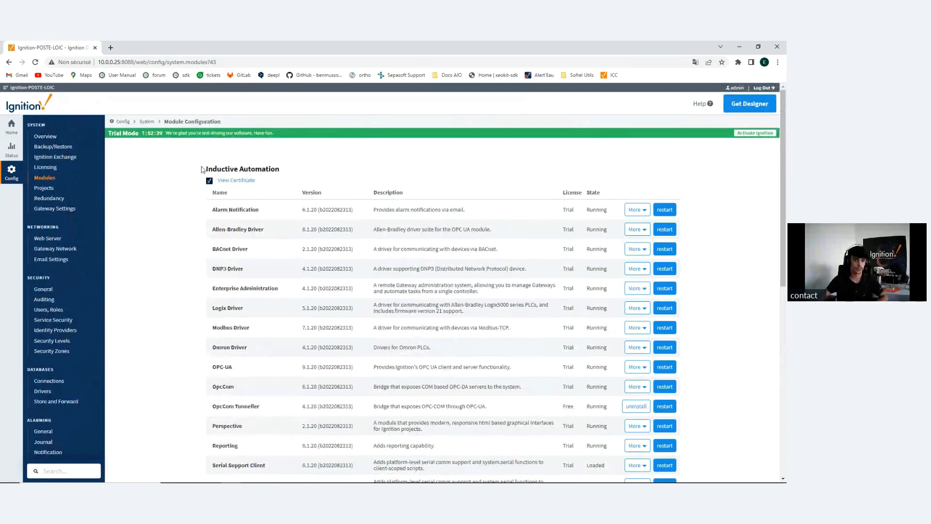
scroll(325, 230, "down", 12)
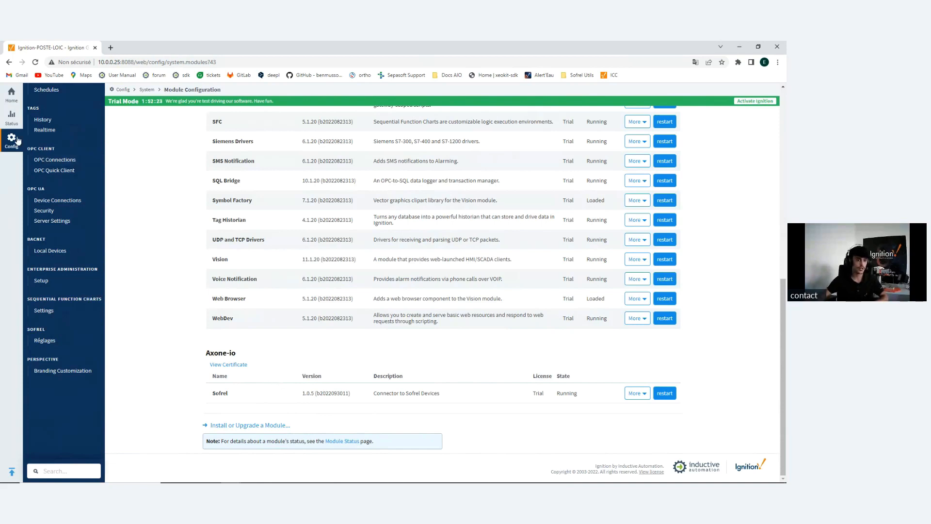
Step: Open the Sofrel Réglages page and leave the tag provider name Sofrel unchanged
left_click(45, 342)
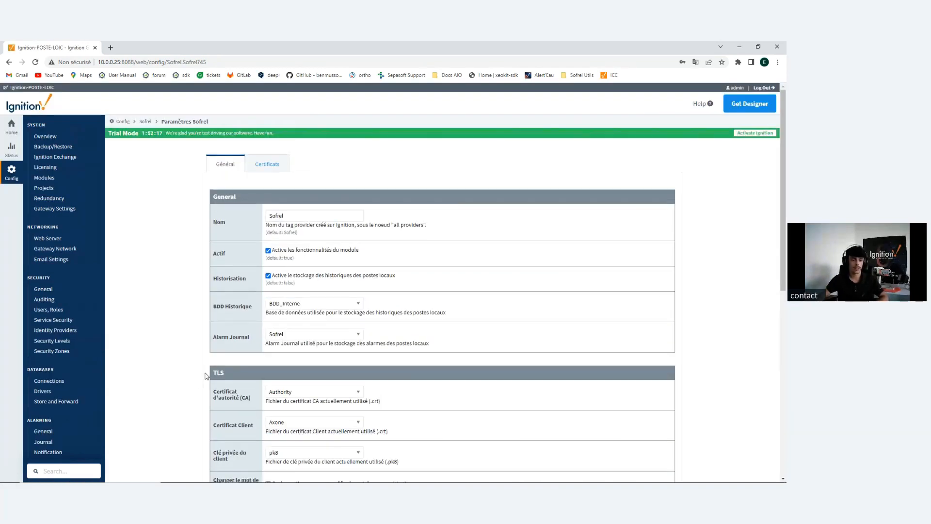
scroll(376, 201, "down", 1)
scroll(375, 201, "down", 1)
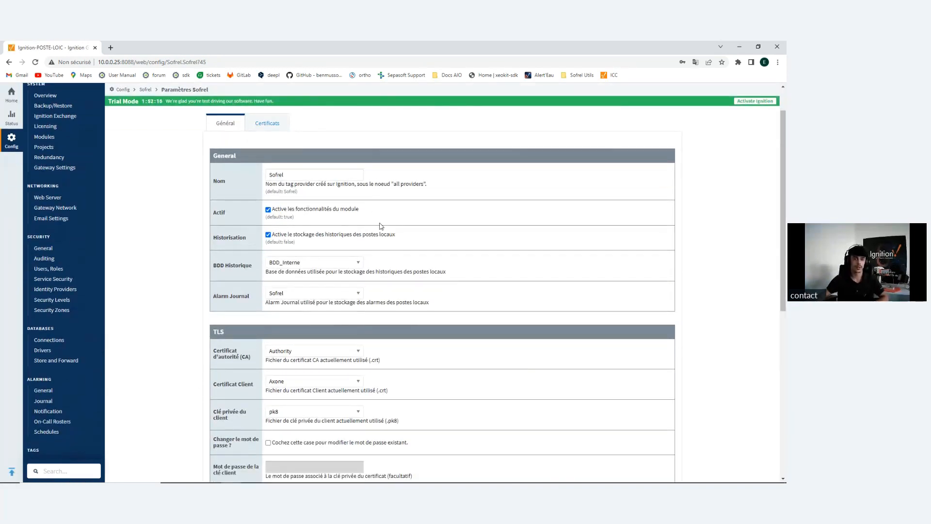
left_click(324, 176)
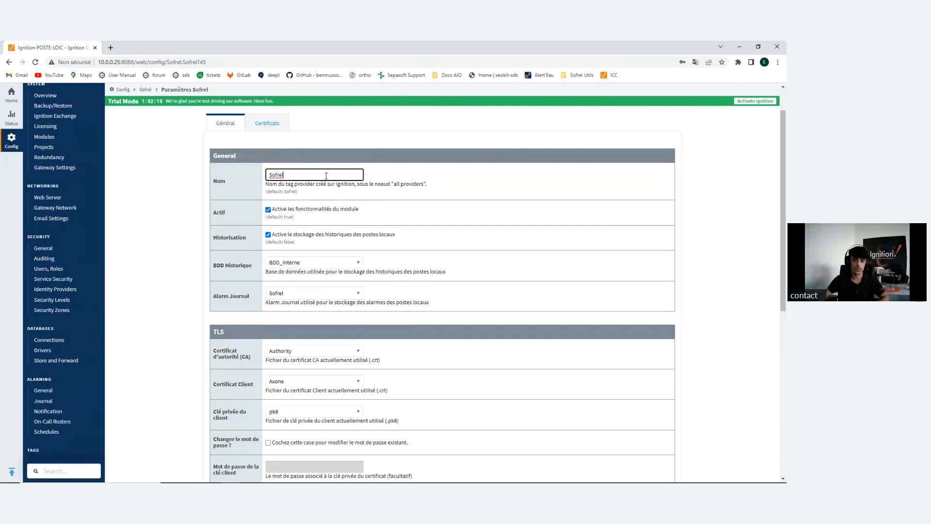
left_click(377, 175)
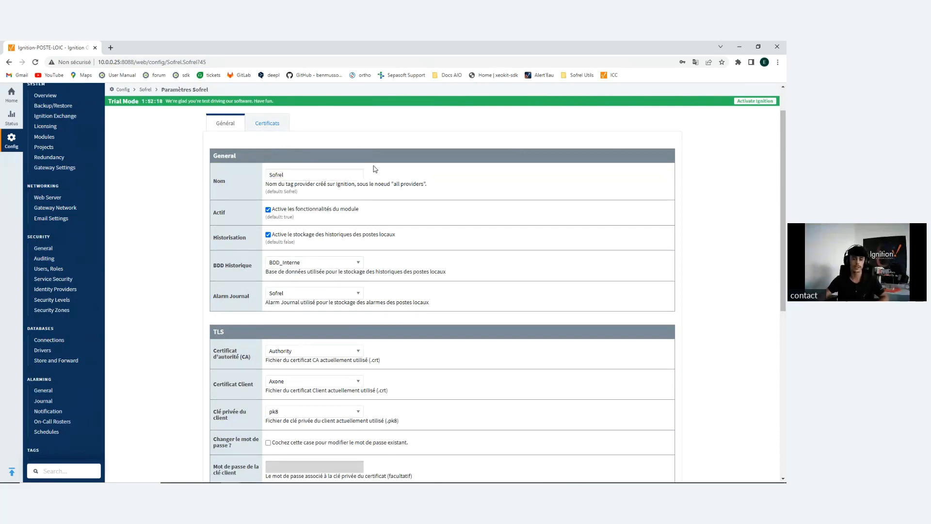
scroll(376, 169, "down", 2)
scroll(386, 169, "up", 1)
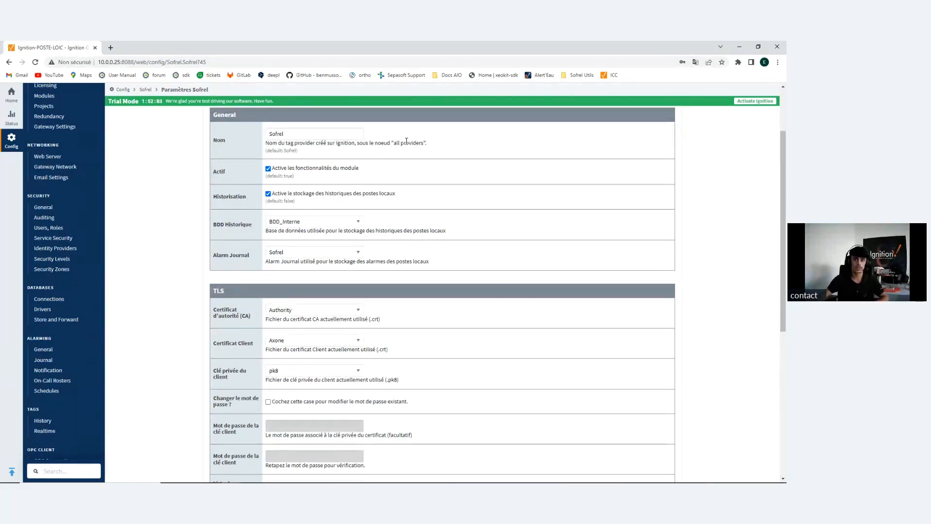
Step: Read the tag provider description's note about all providers
left_click_drag(427, 140, 349, 144)
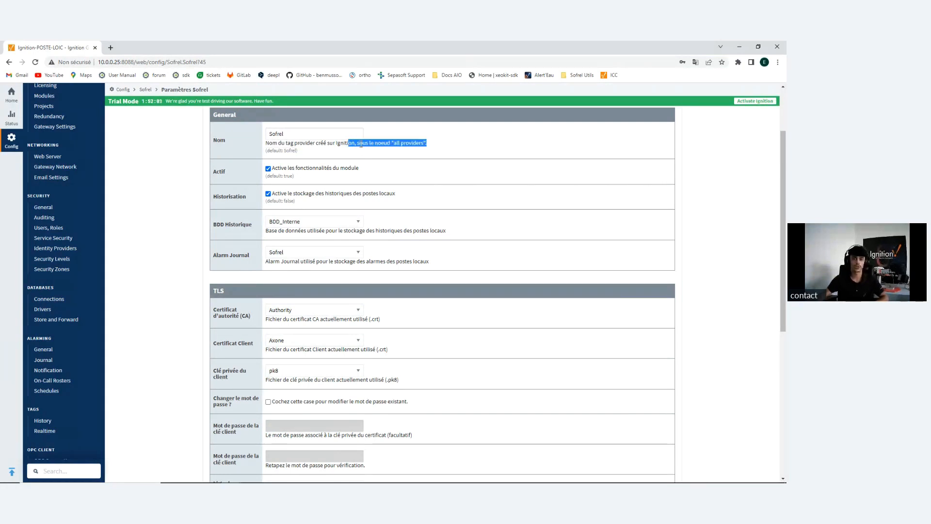
left_click(385, 140)
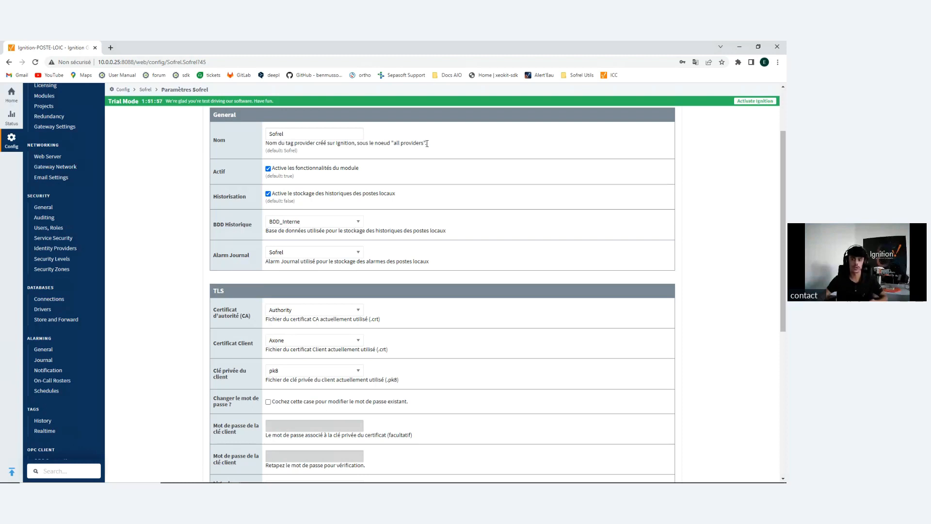
triple_click(381, 139)
left_click_drag(426, 142, 377, 142)
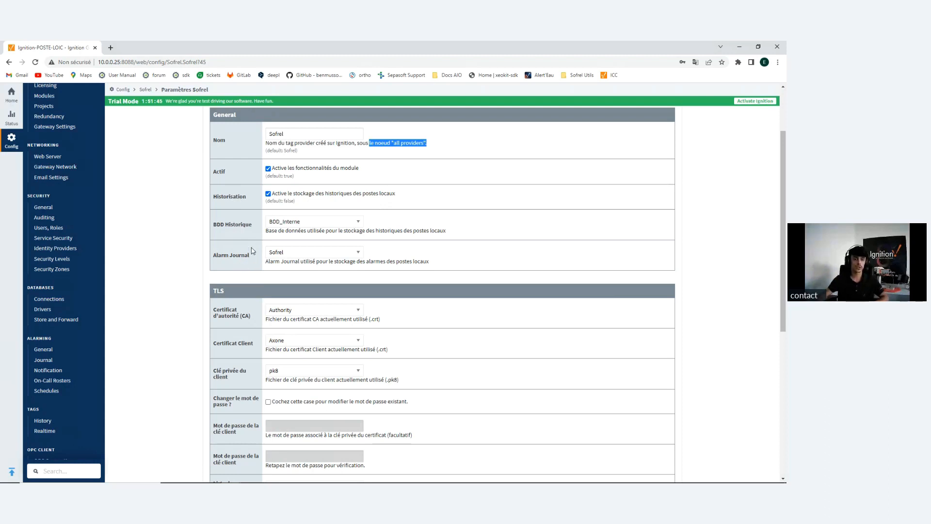
scroll(230, 251, "down", 1)
scroll(228, 251, "up", 1)
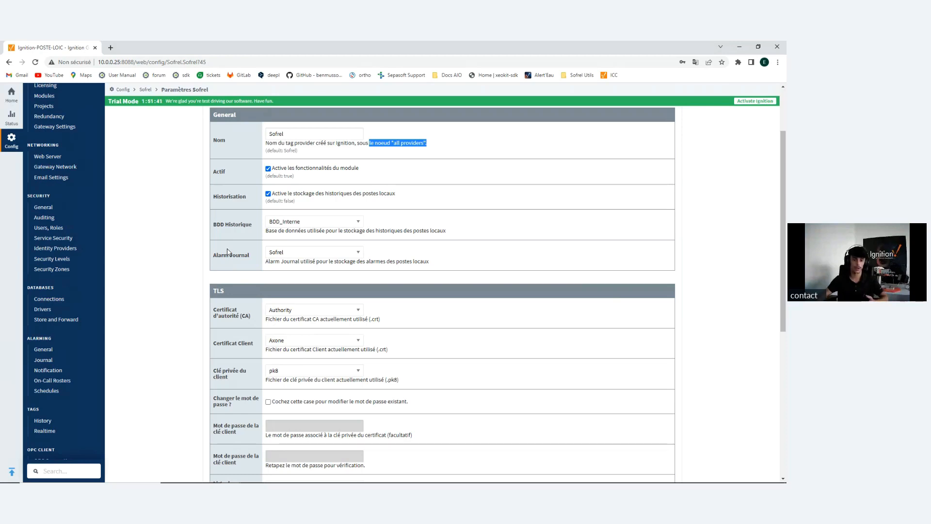
Step: Review the TLS and Other settings, keeping the refresh period at 2, without saving
scroll(234, 241, "down", 1)
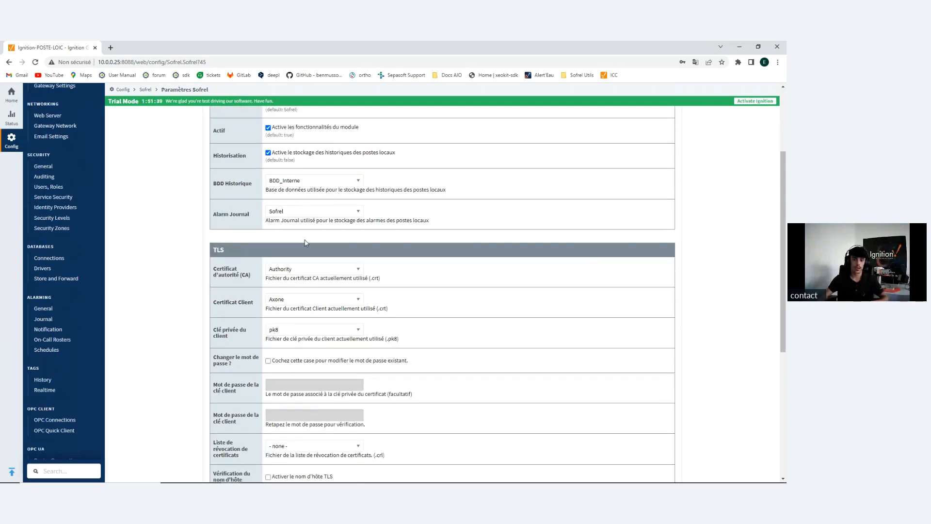
scroll(306, 243, "down", 2)
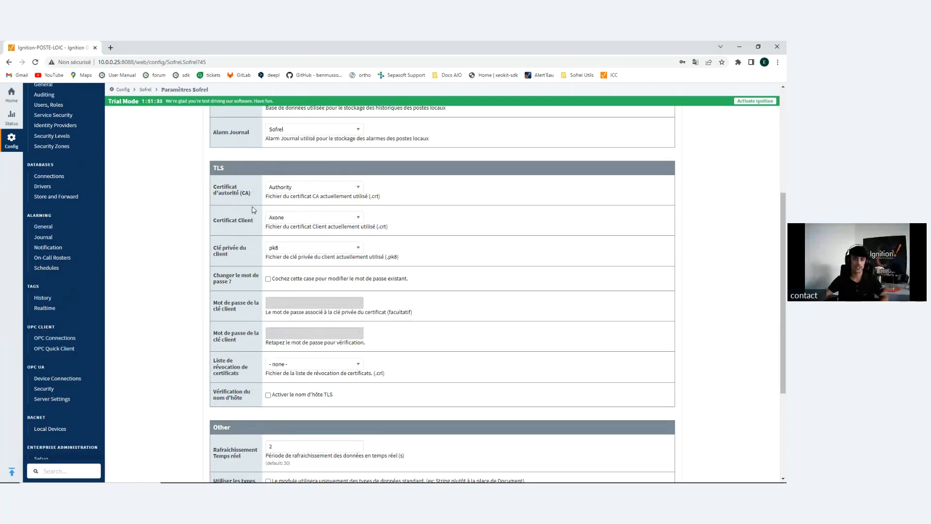
scroll(267, 214, "down", 1)
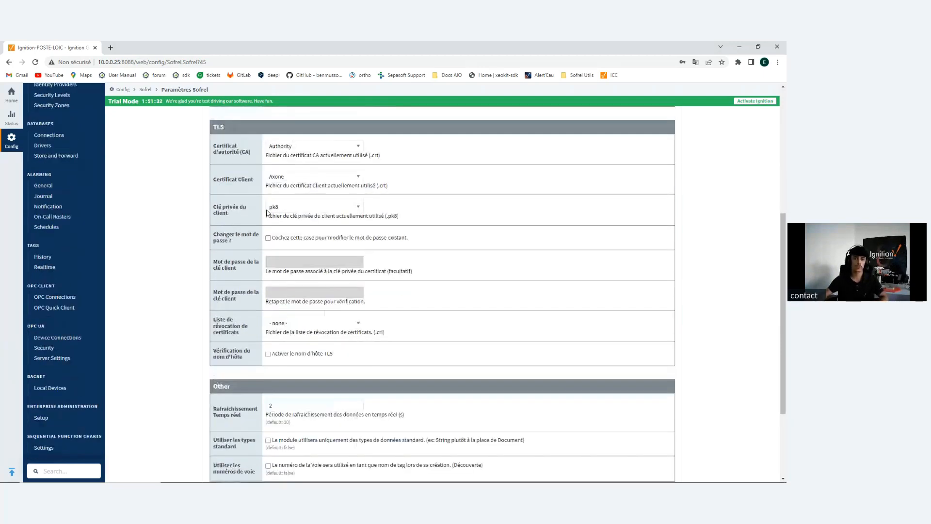
scroll(409, 150, "down", 1)
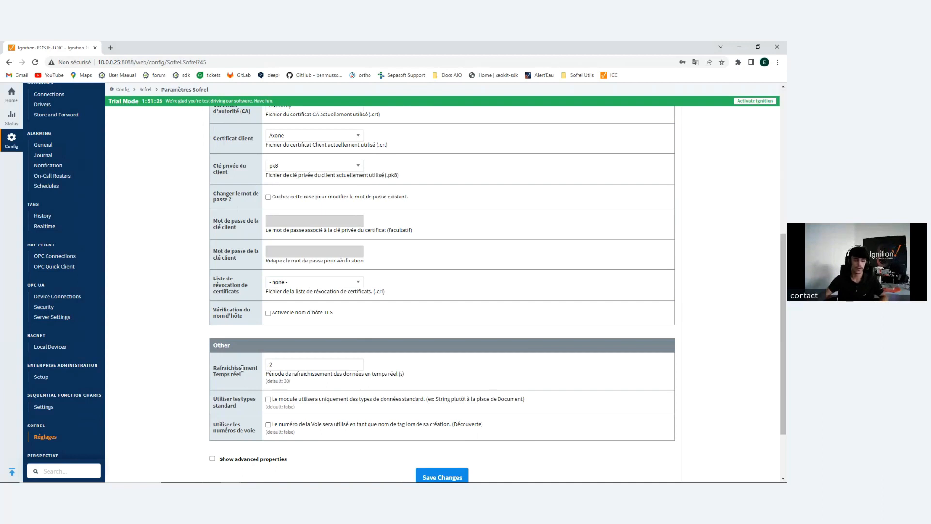
left_click(290, 362)
left_click(294, 374)
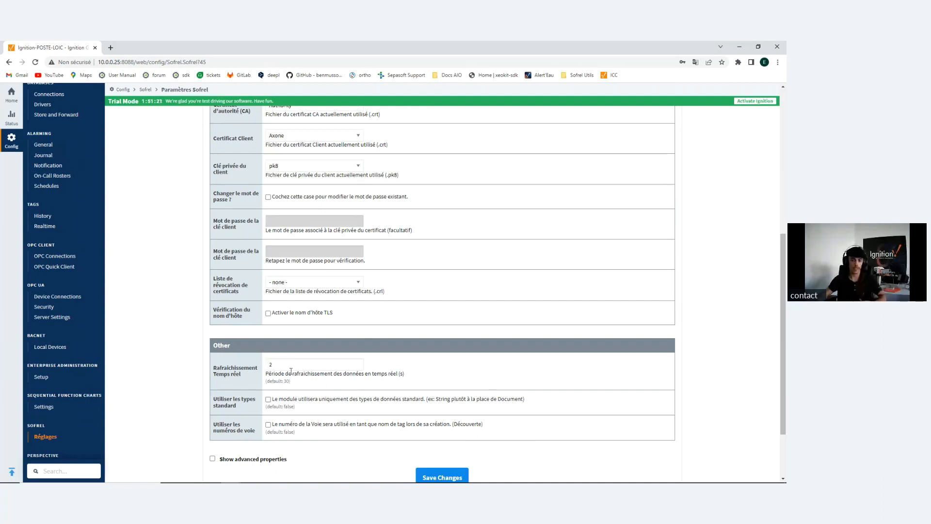
scroll(291, 371, "up", 7)
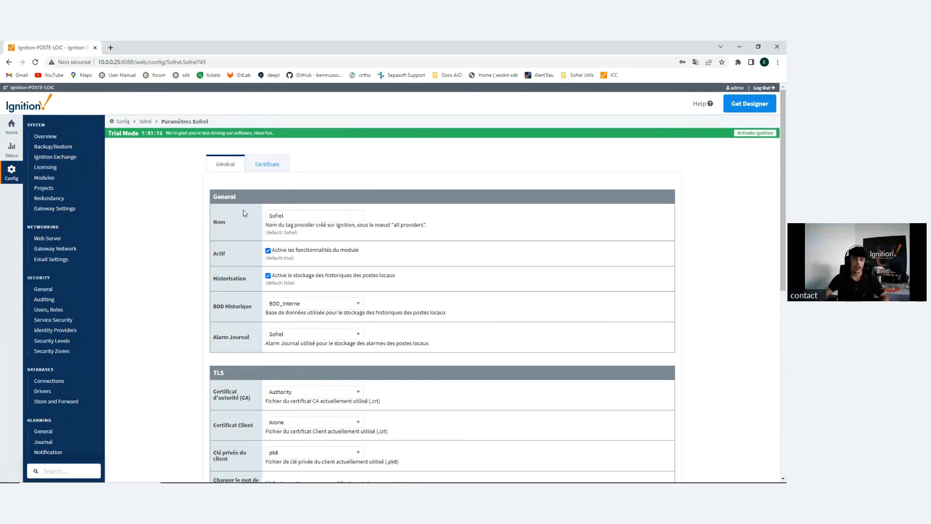
scroll(244, 214, "down", 1)
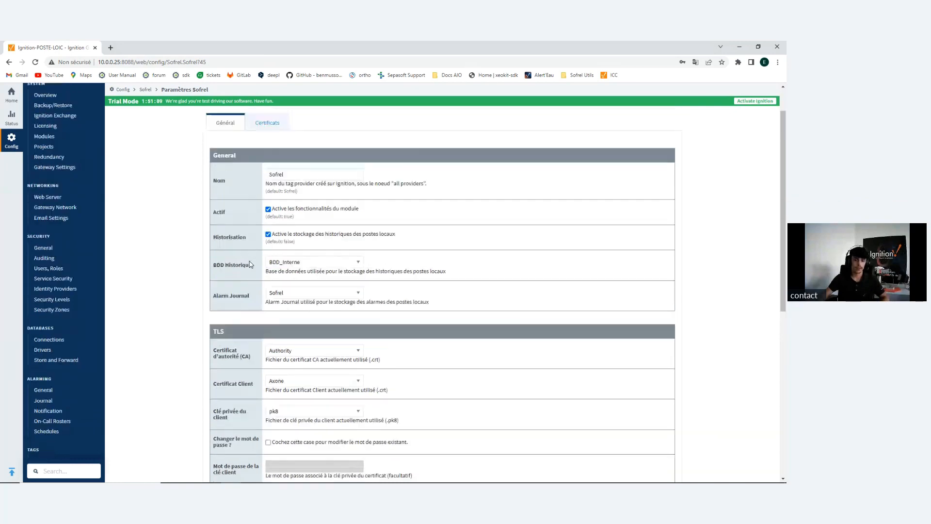
scroll(256, 188, "up", 1)
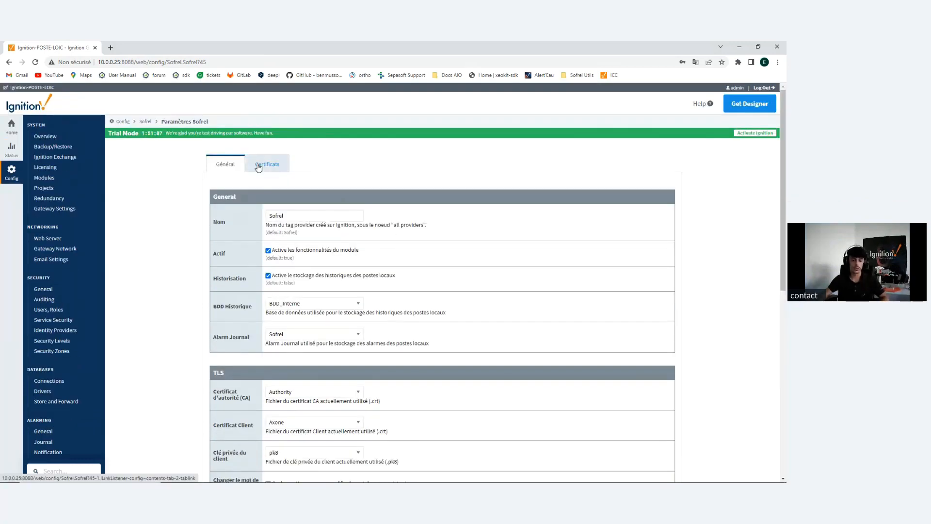
left_click(259, 166)
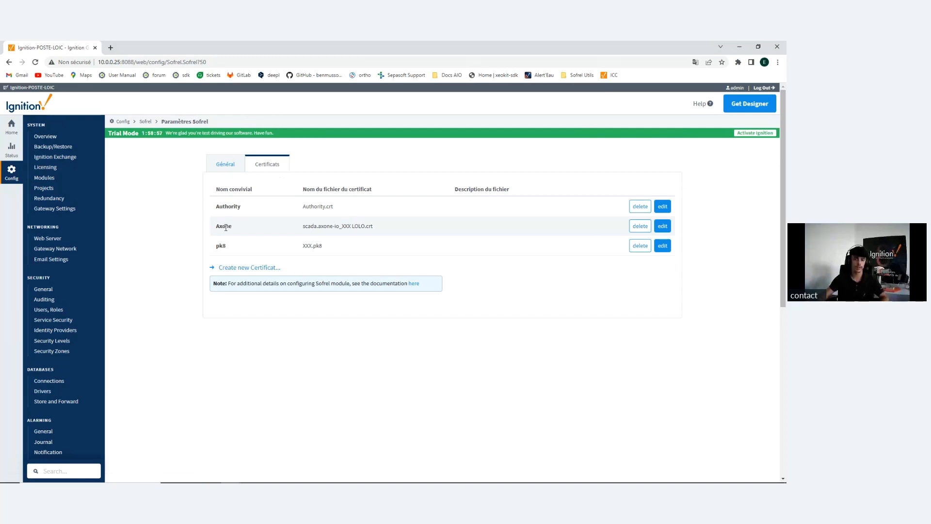
left_click(226, 167)
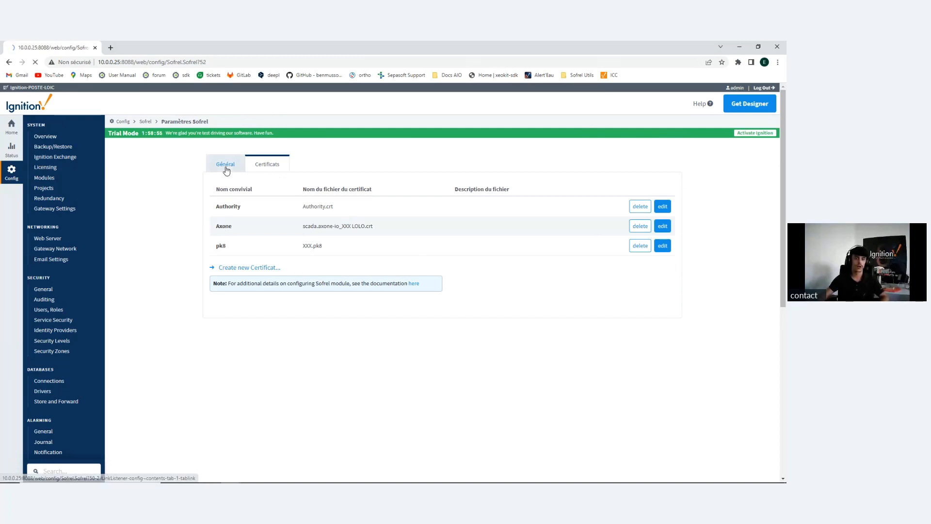
scroll(251, 217, "down", 3)
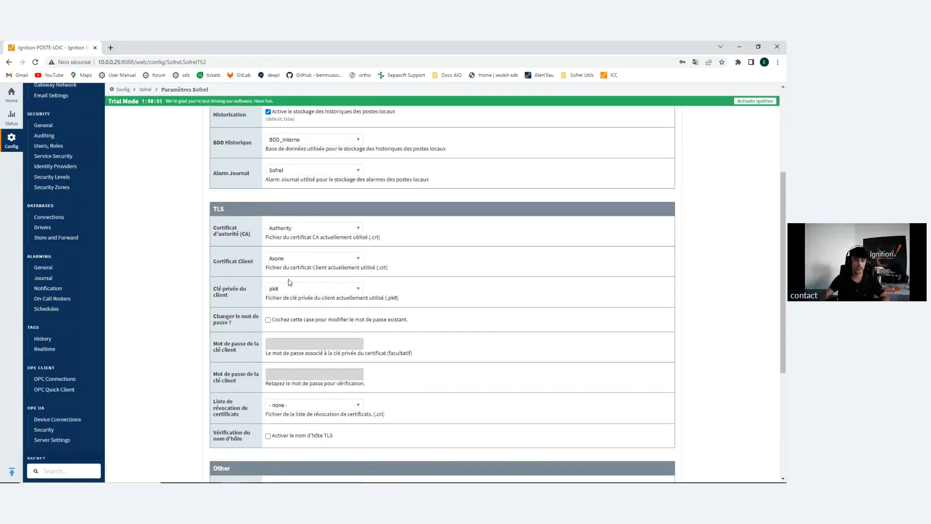
scroll(402, 231, "down", 2)
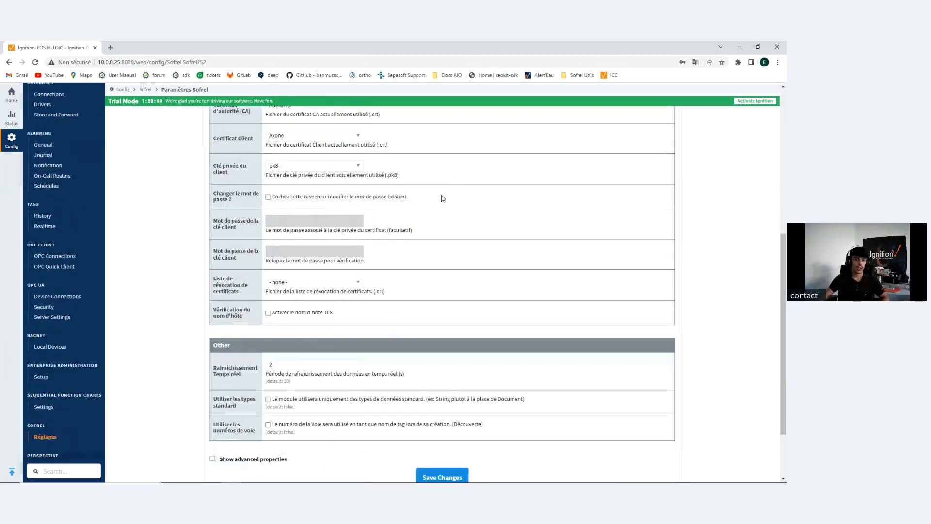
scroll(441, 194, "up", 6)
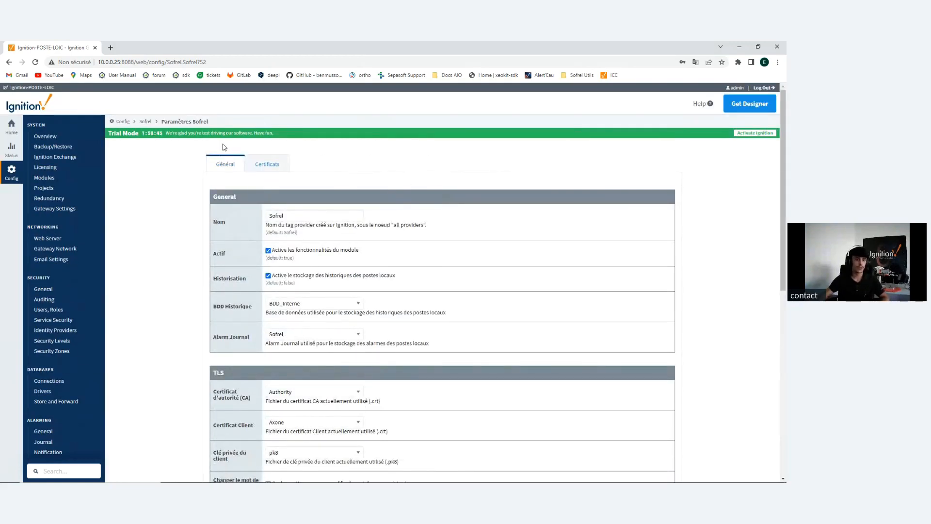
Step: Launch the Sofrel Perspective project from the gateway's project list and continue to log in
left_click(17, 128)
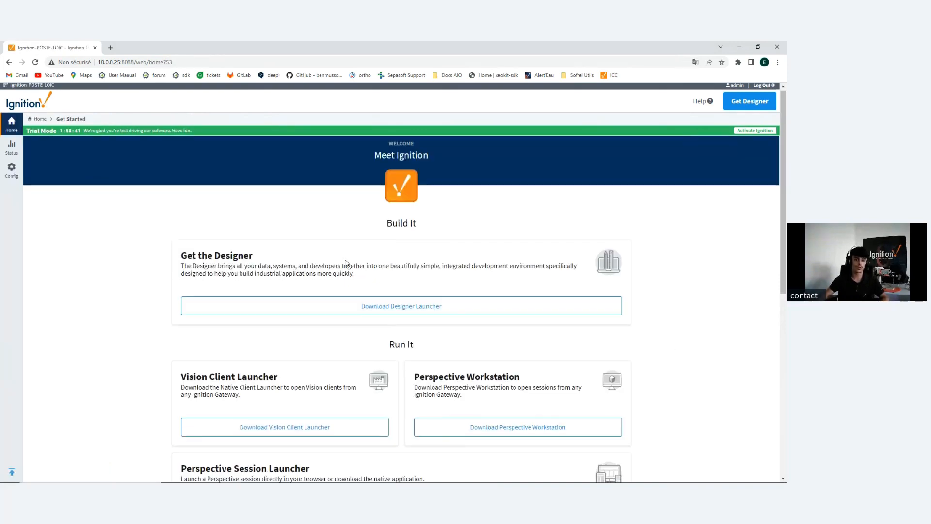
scroll(341, 263, "down", 3)
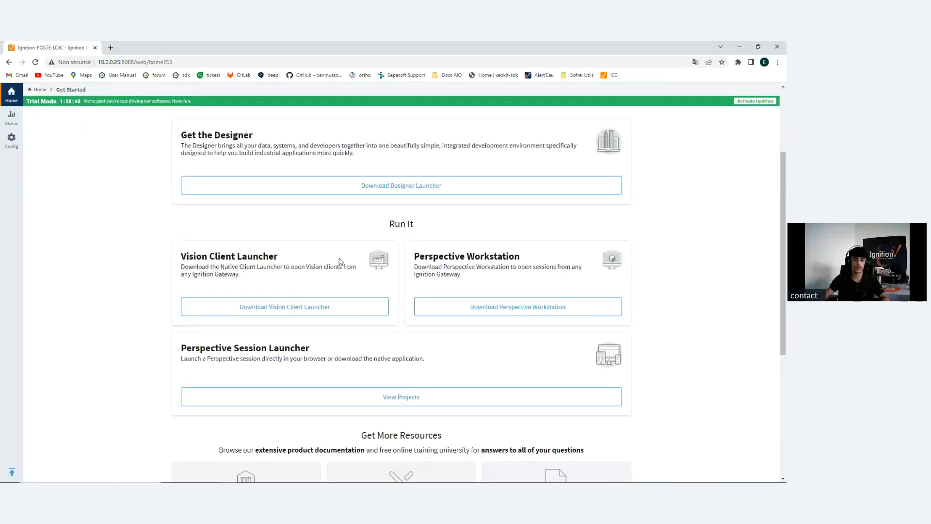
left_click(393, 400)
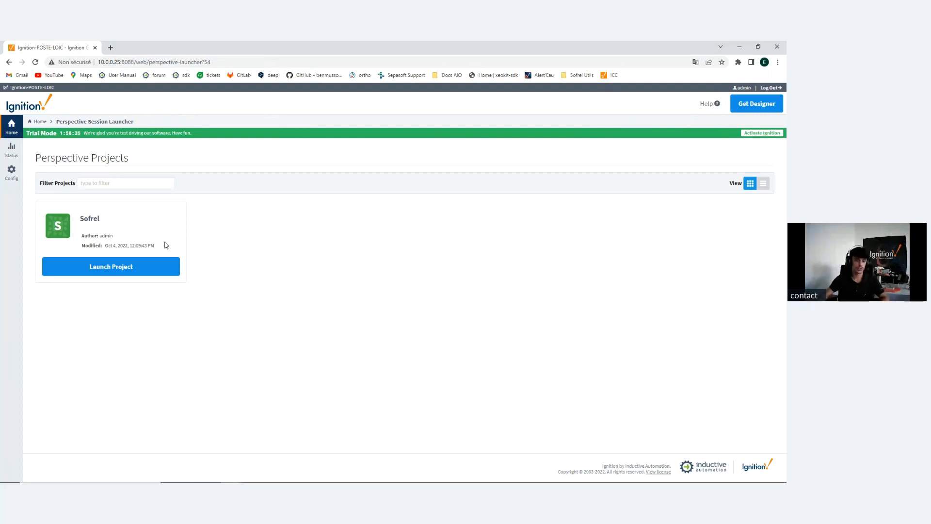
left_click_drag(156, 245, 98, 237)
left_click(103, 228)
left_click(115, 272)
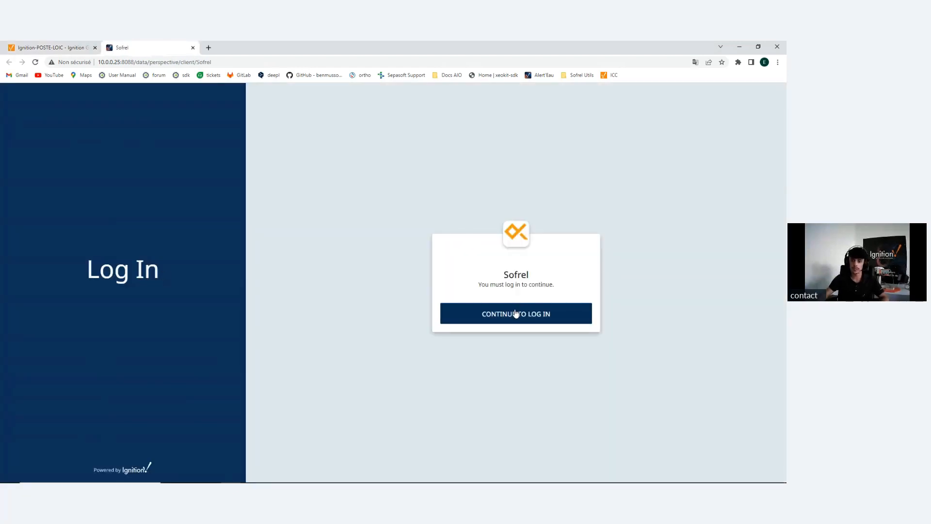
left_click(515, 313)
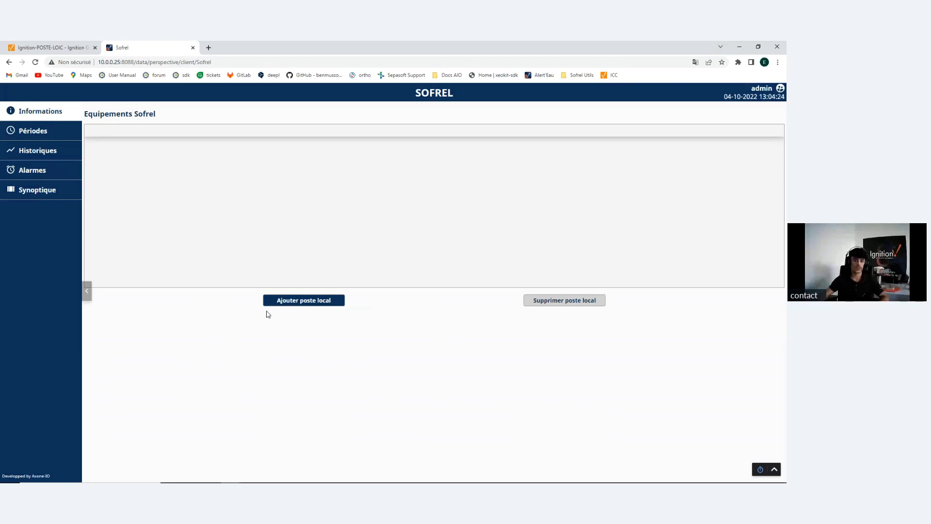
Step: Start a new local station: S5, 10.0.1.50, port 502, PC 2, poste local 1, IDs 111/222
left_click(291, 299)
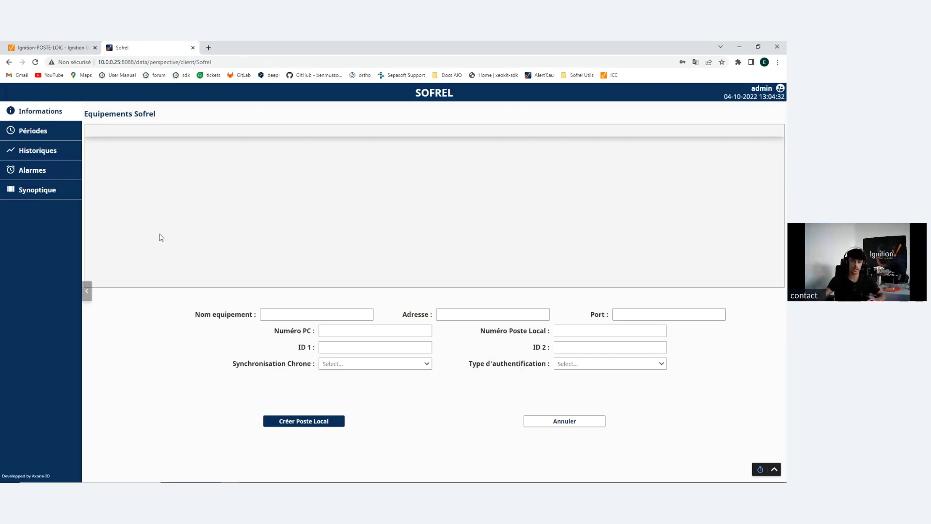
left_click(314, 316)
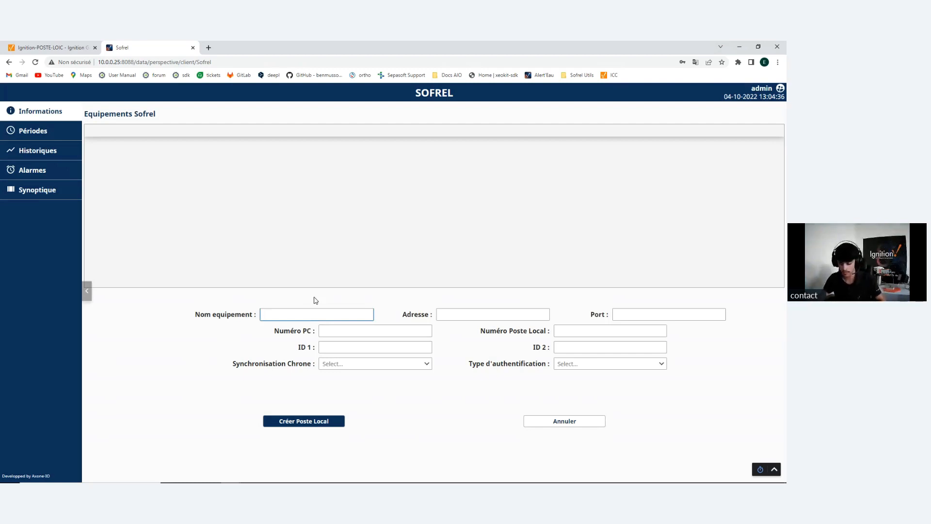
key("Tab")
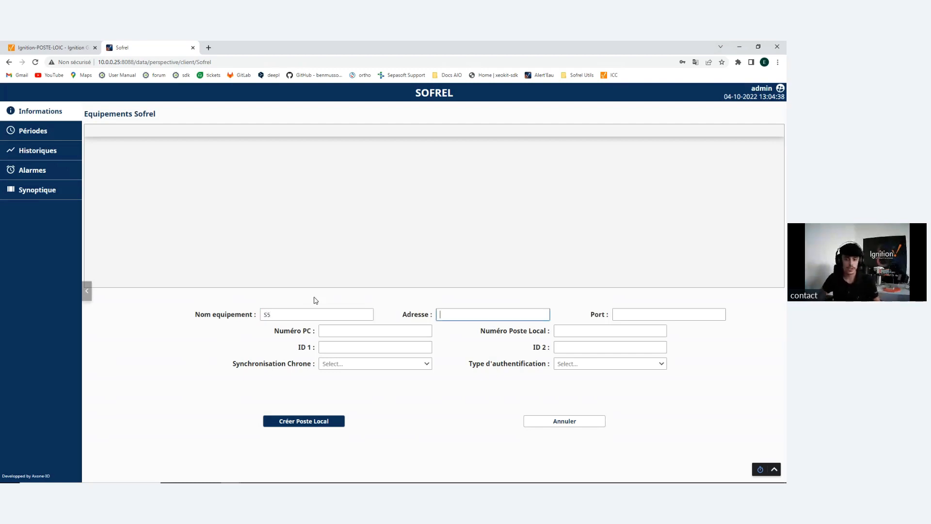
type("10.0.1.50")
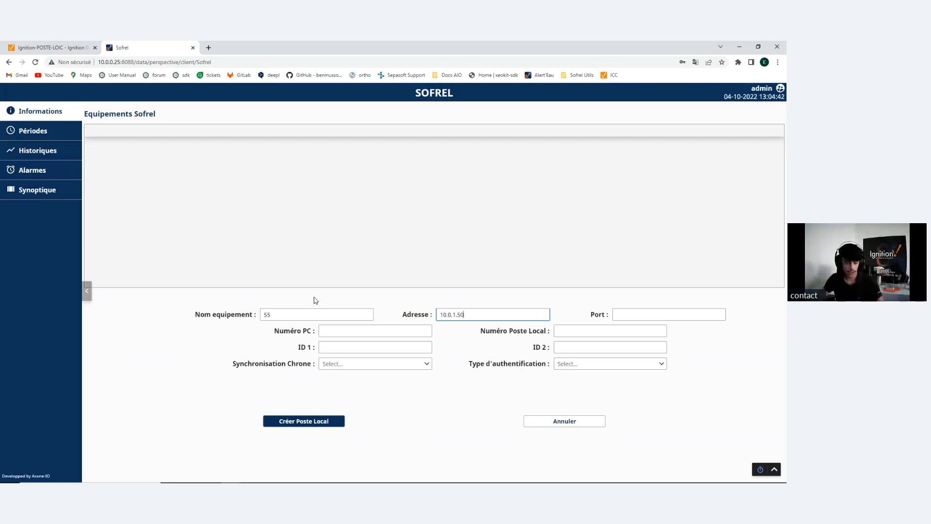
key("Tab")
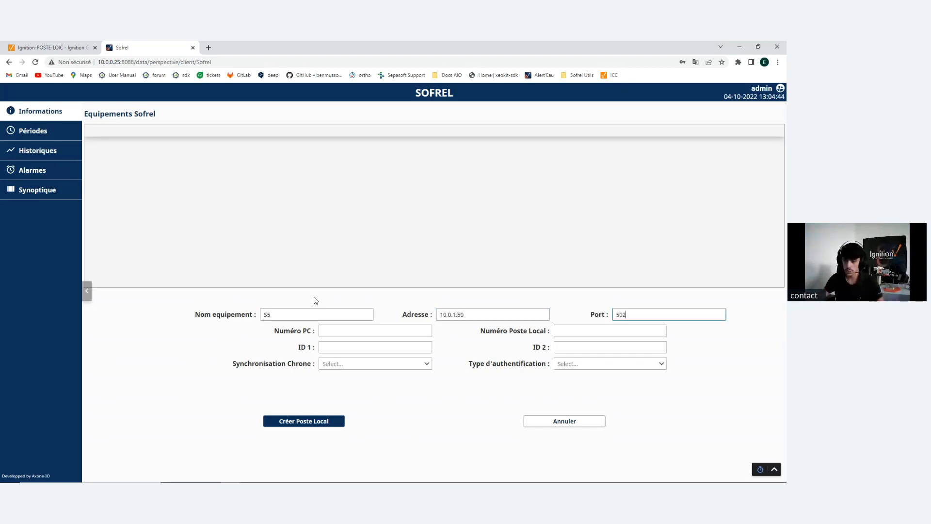
key("Tab")
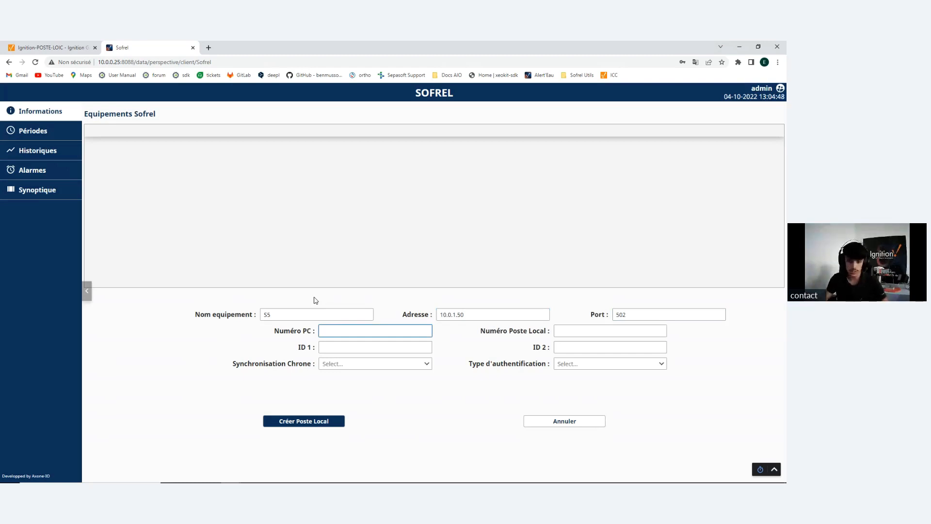
key("Tab")
type("1")
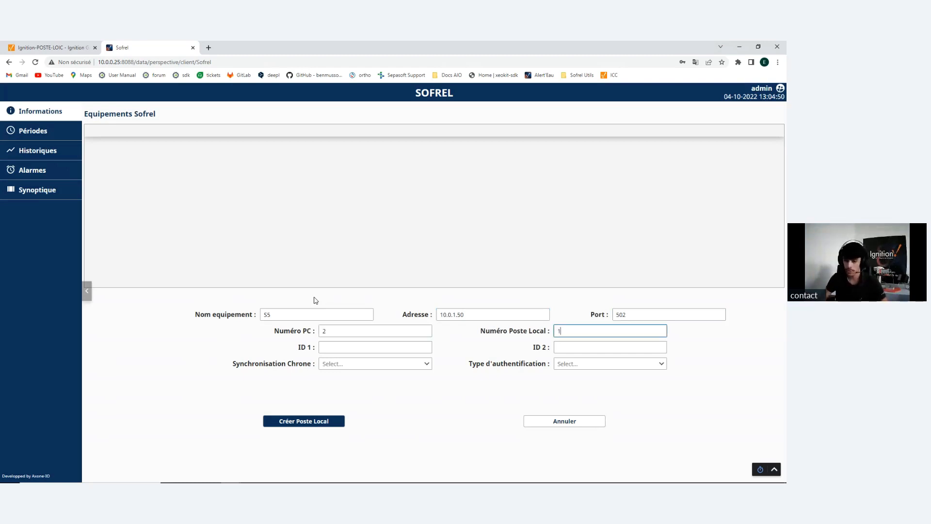
key("Tab")
type("11")
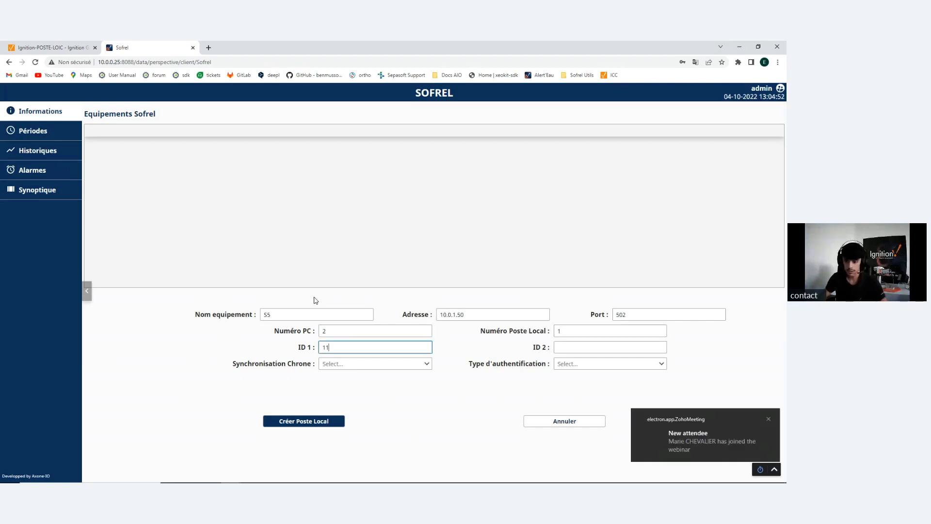
key("Tab")
type("22")
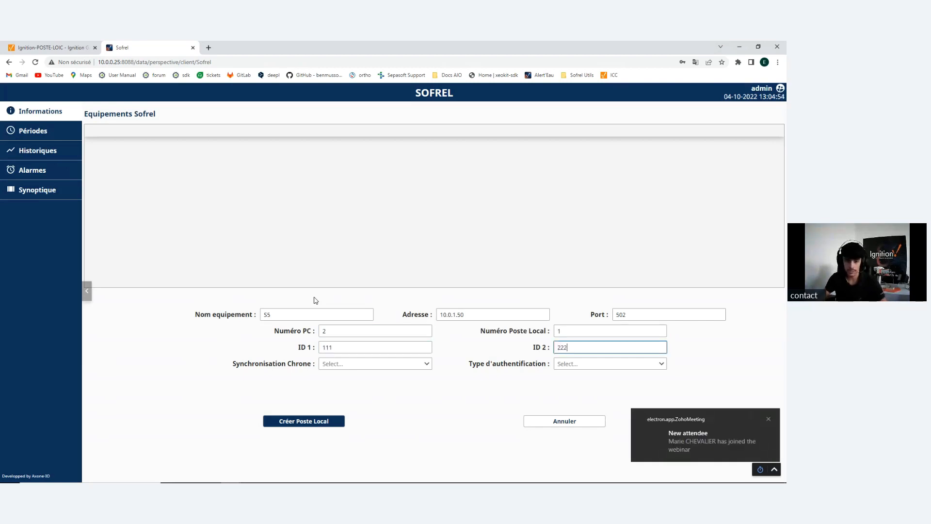
Step: Set clock synchronisation to Minute and authentication to Sécurisé with the station password
left_click(365, 364)
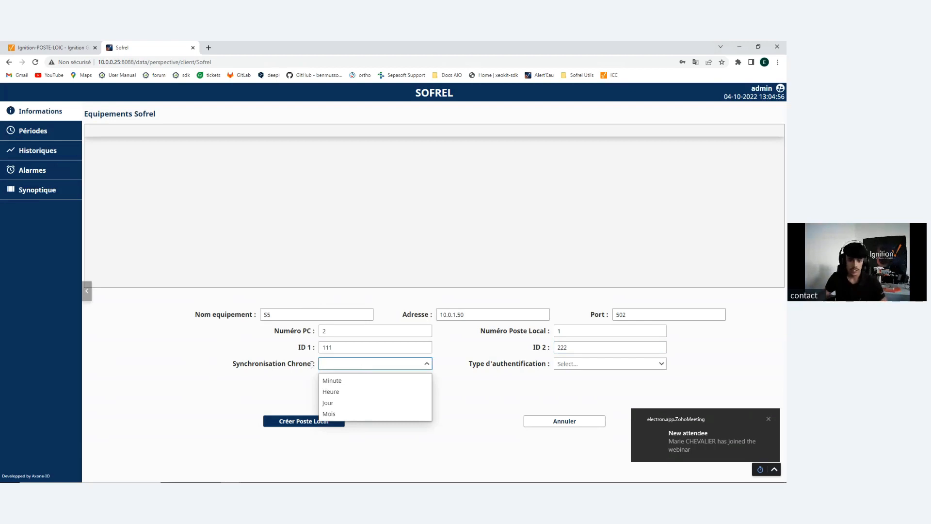
left_click(346, 380)
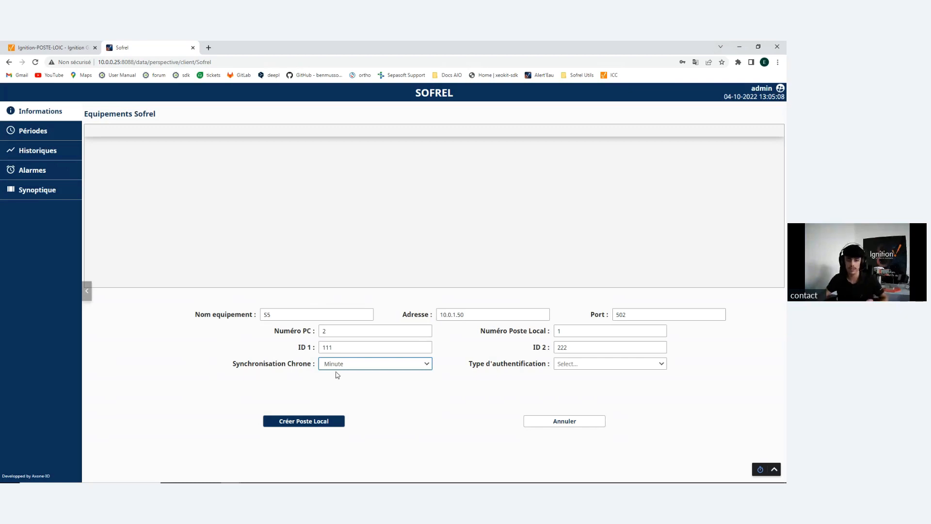
left_click(594, 365)
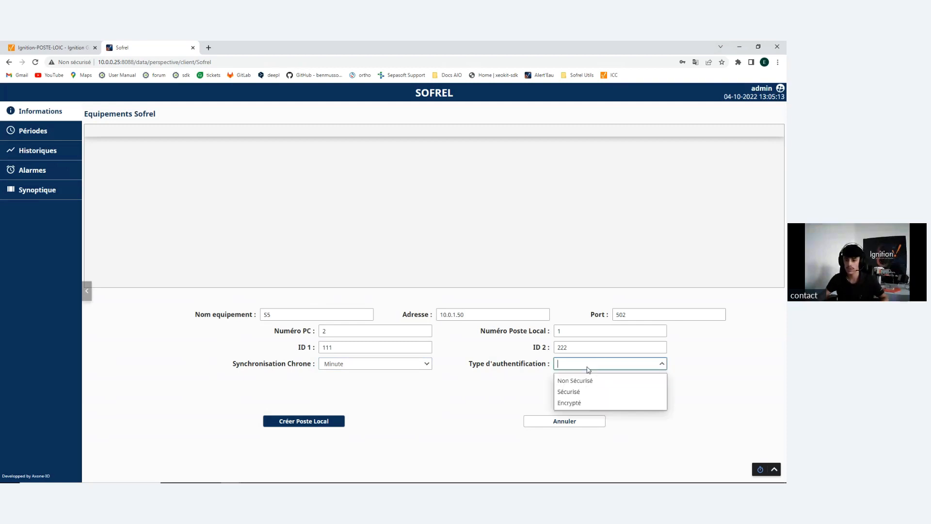
left_click(586, 392)
left_click(584, 380)
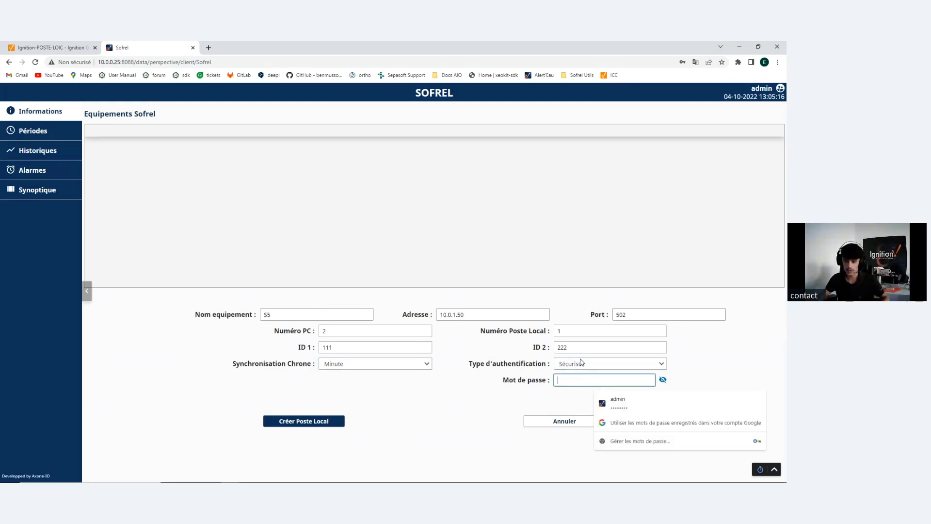
type("••••")
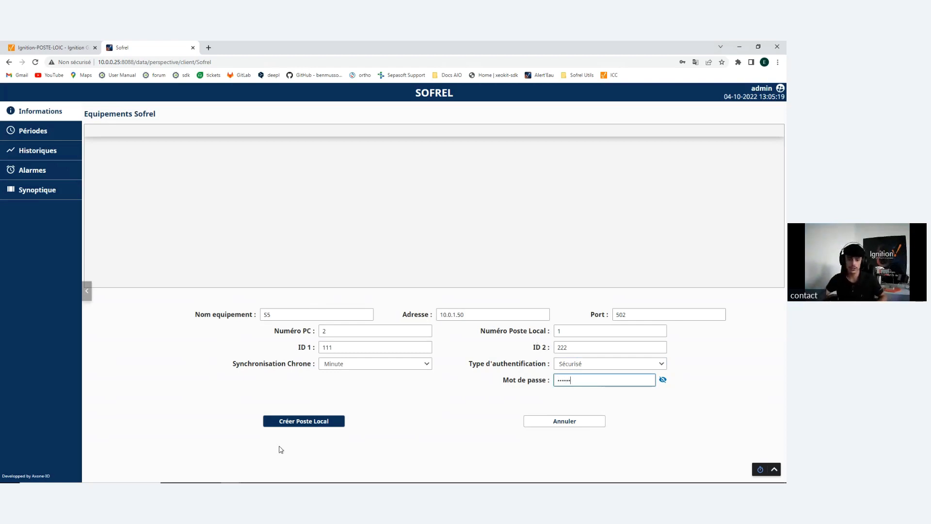
Step: Create local station S5 and dismiss the browser's save-password prompt
left_click(296, 422)
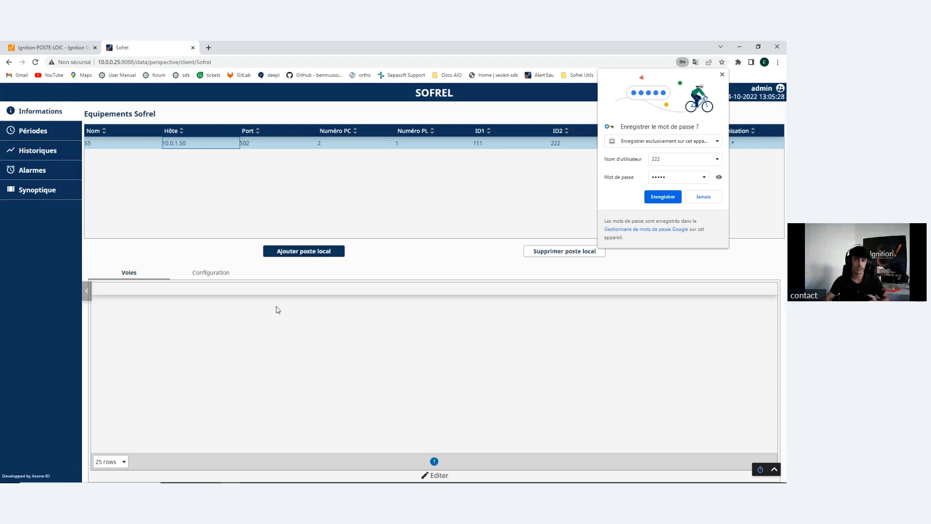
left_click(722, 76)
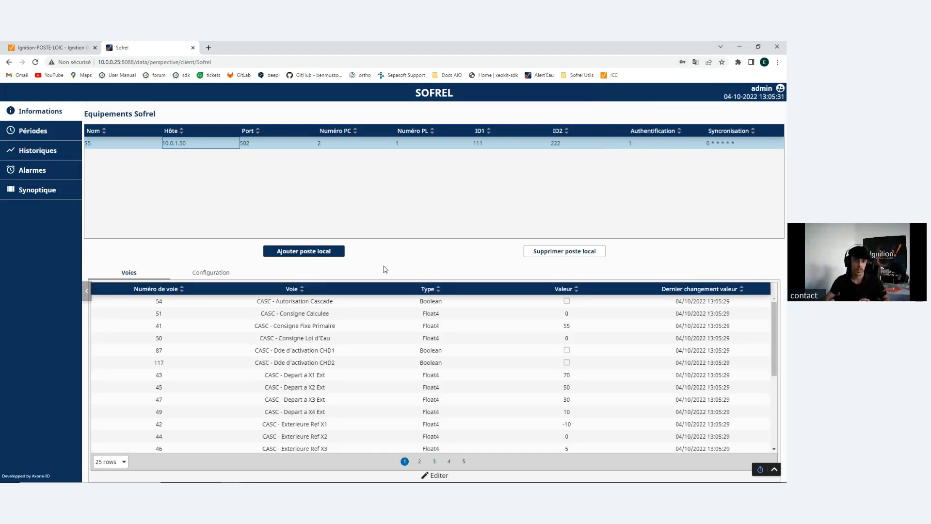
scroll(464, 339, "down", 3)
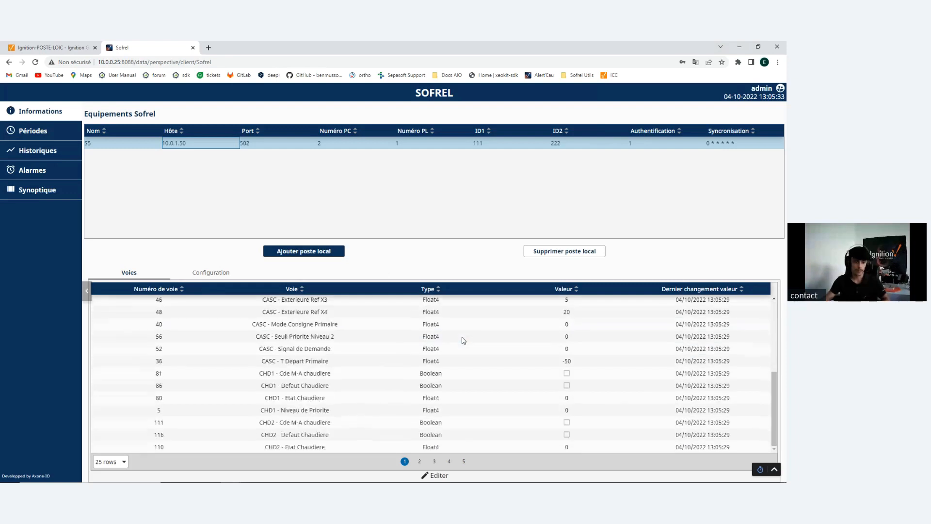
scroll(375, 383, "up", 3)
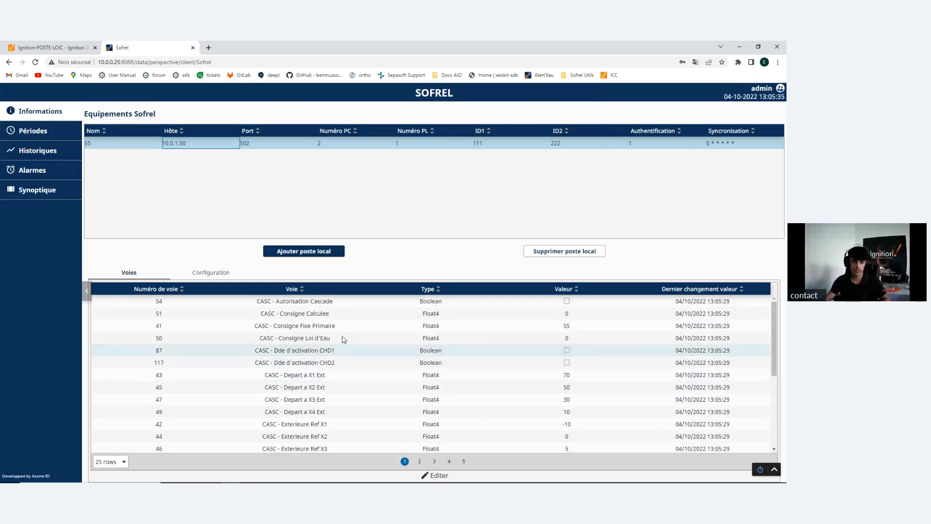
Step: Page through S5's Voies channel list, pages 2, 4, 5 and back to 1
left_click(418, 461)
scroll(434, 378, "down", 5)
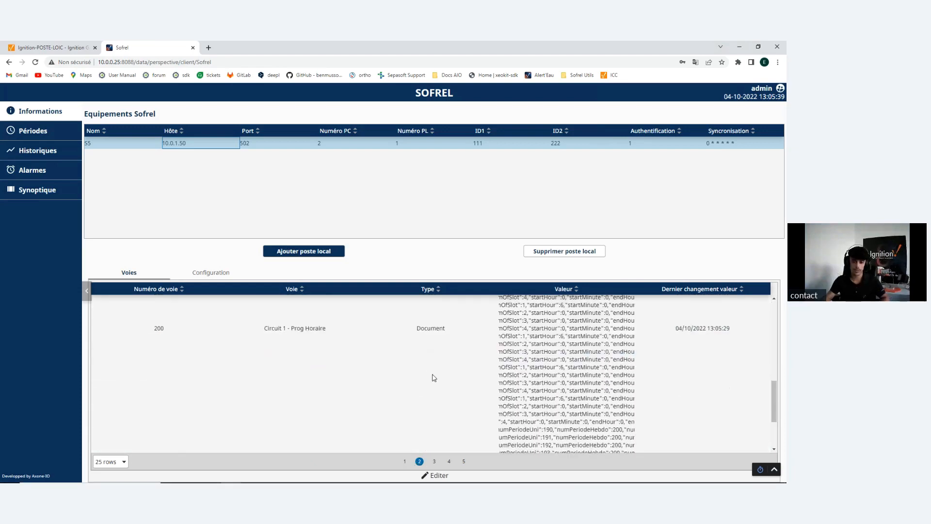
scroll(434, 378, "down", 2)
scroll(434, 383, "up", 4)
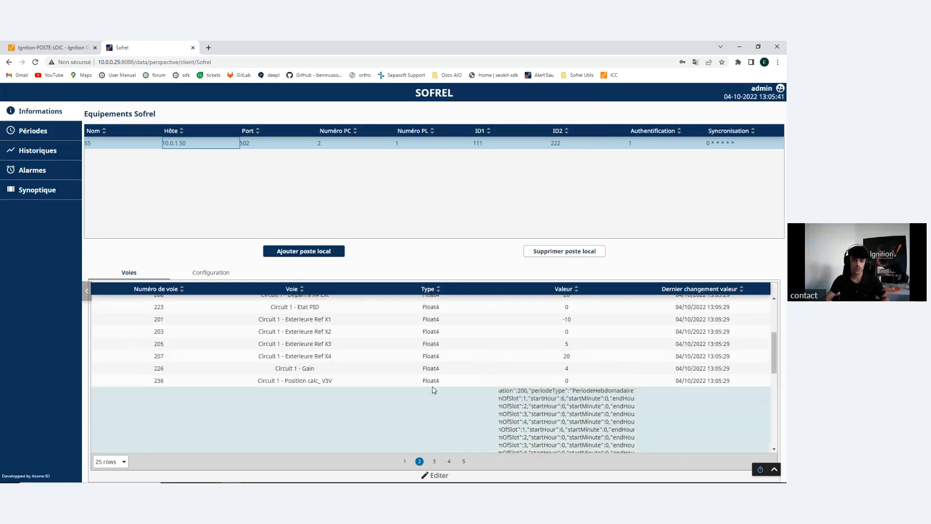
scroll(434, 390, "up", 3)
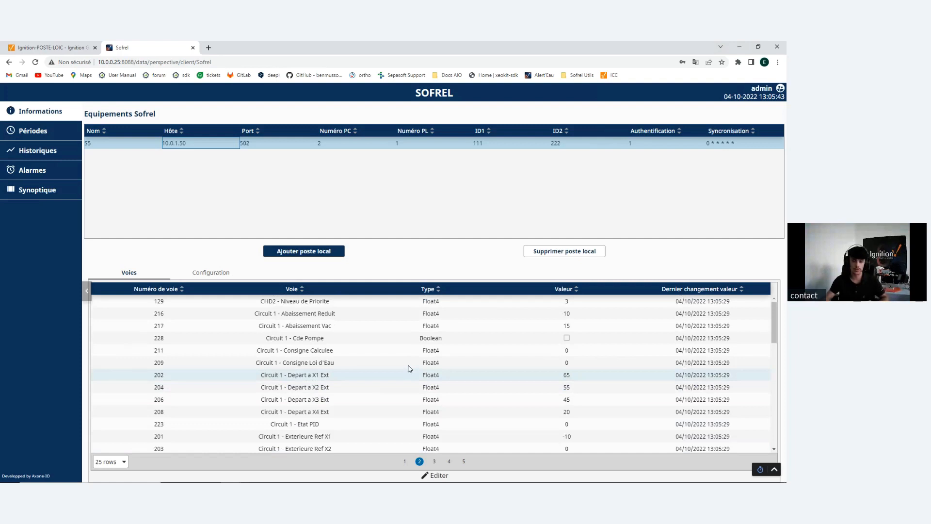
left_click(448, 462)
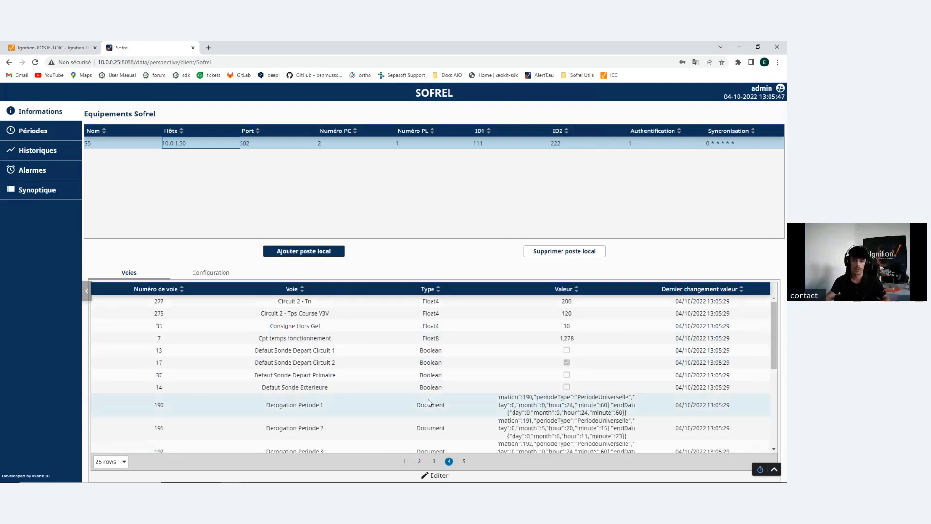
scroll(428, 401, "down", 5)
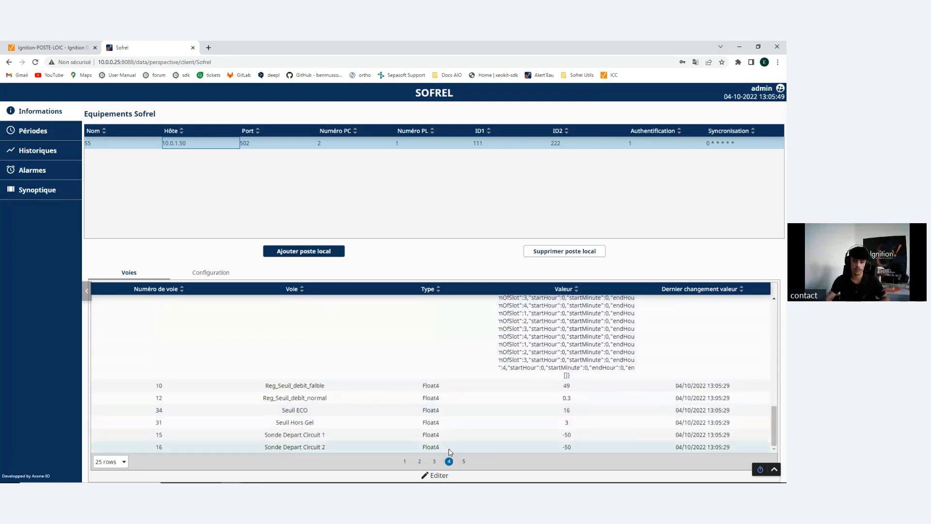
left_click(463, 461)
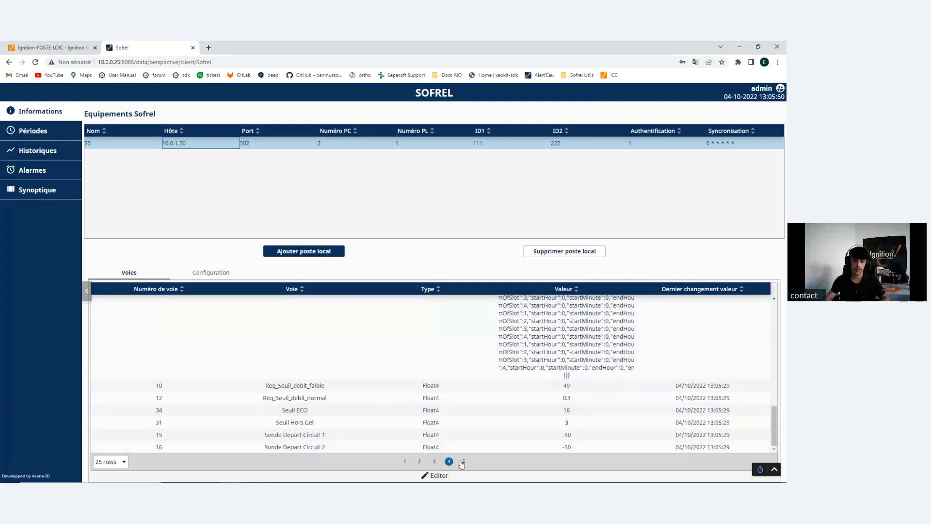
left_click(405, 462)
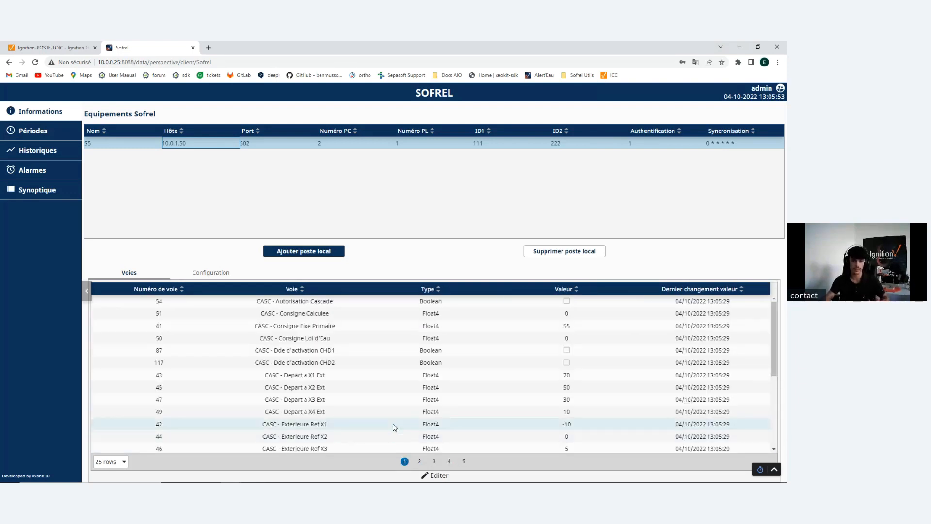
scroll(309, 323, "down", 4)
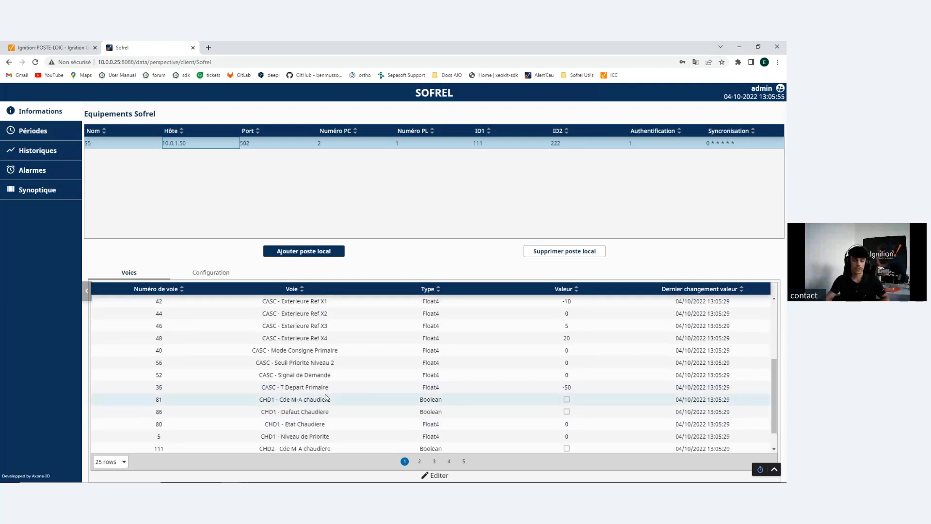
scroll(335, 389, "up", 4)
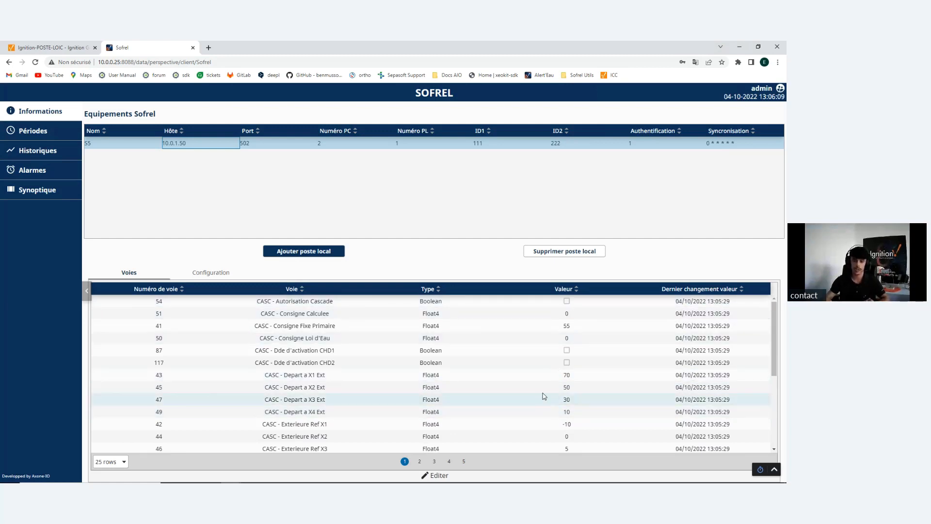
left_click(436, 475)
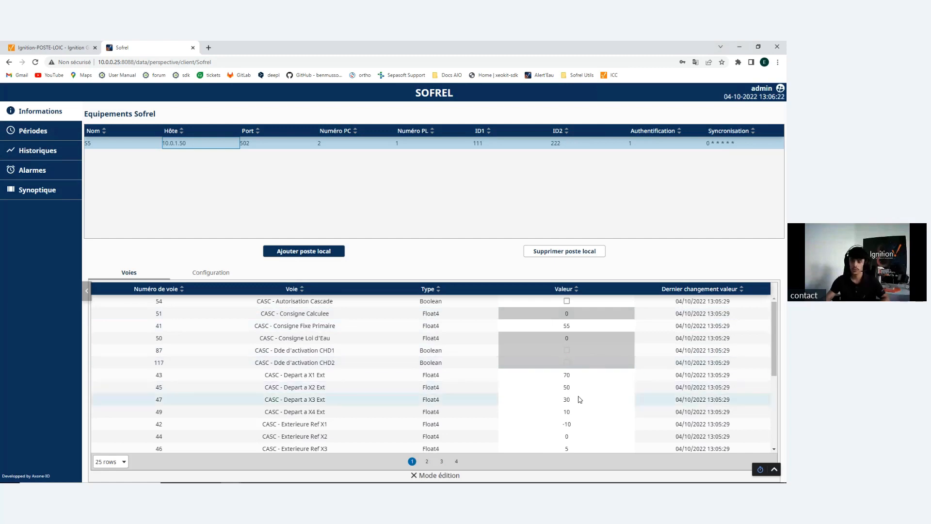
left_click(428, 476)
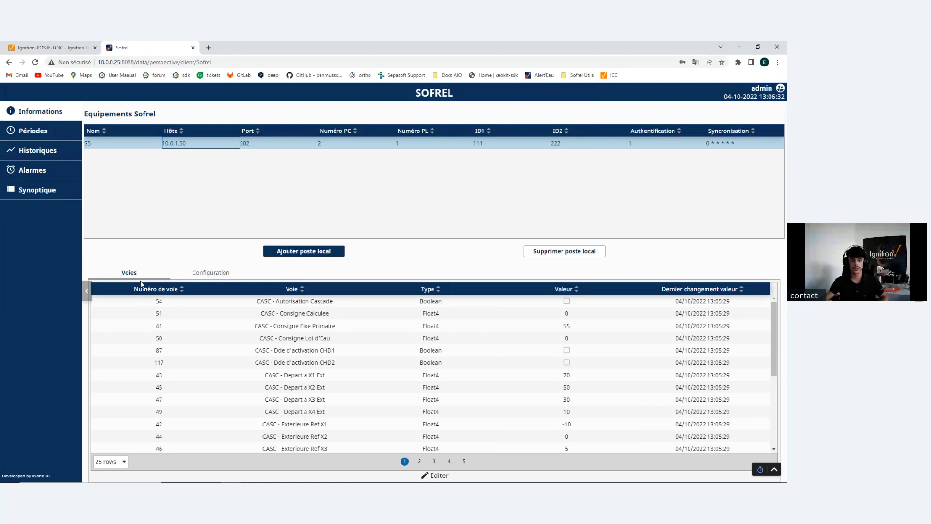
Step: Review S5's Configuration: control options unchecked, status Déconnecté, 103 informations
left_click(202, 278)
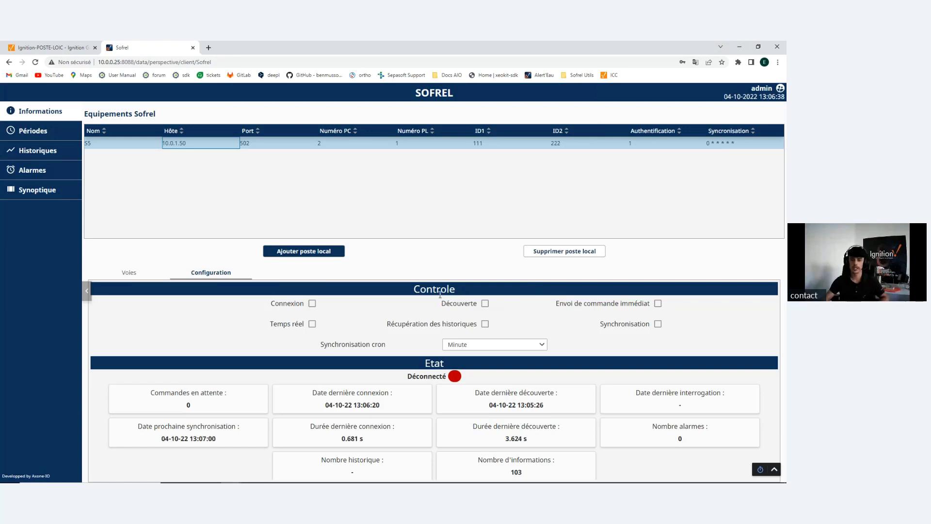
left_click_drag(457, 291, 410, 292)
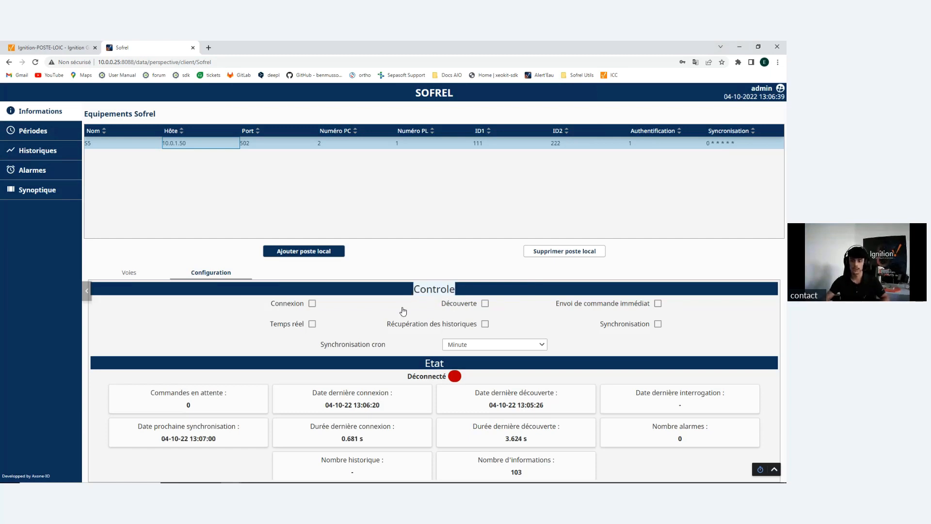
left_click(403, 311)
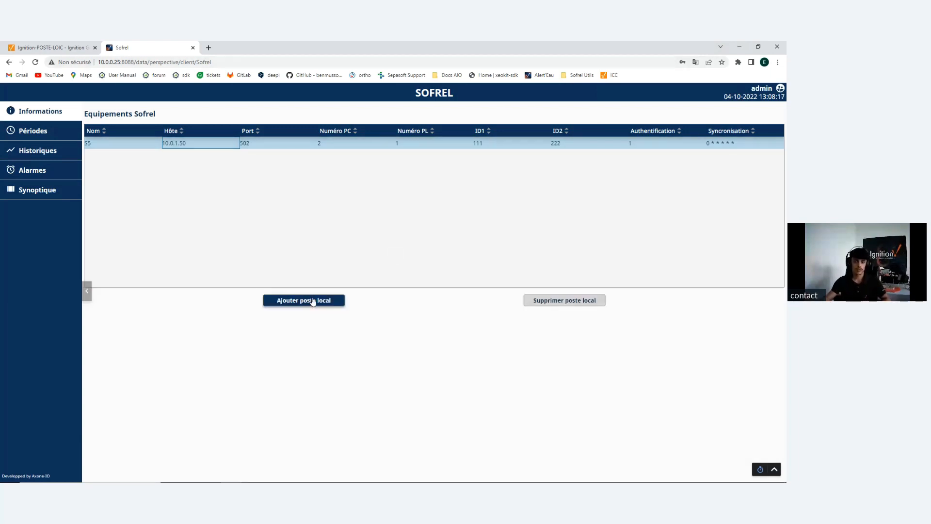
Step: Start a new local station: S4_TH, 10.0.1.51, port 802, PC 2, PL 1, IDs 0
left_click(313, 301)
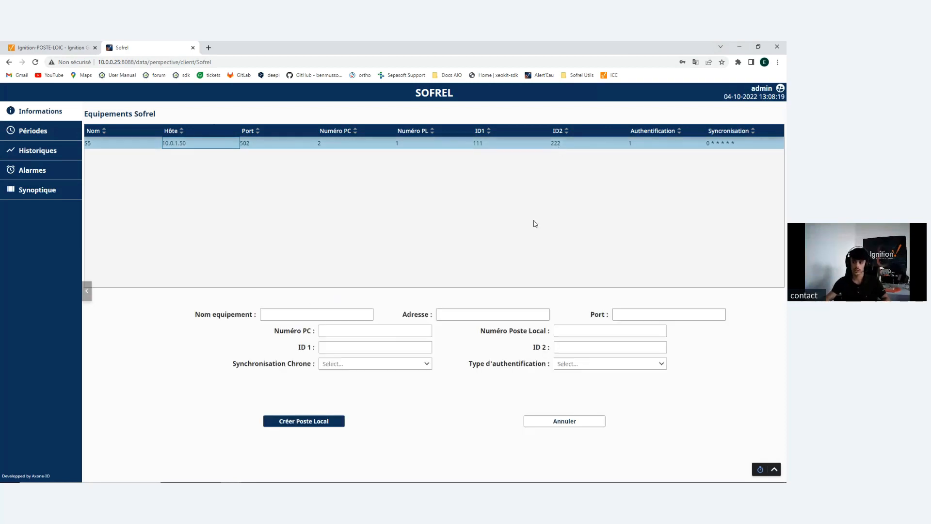
left_click(316, 318)
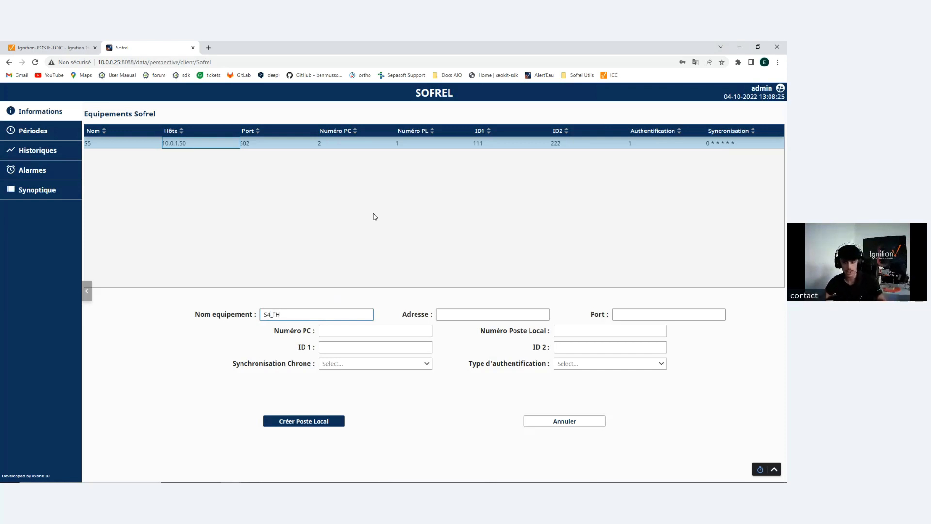
key("Tab")
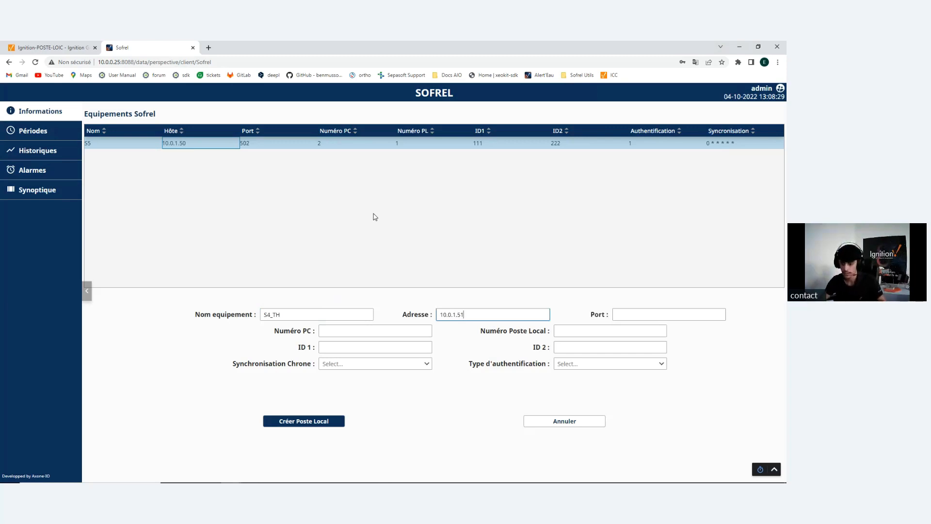
key("Tab")
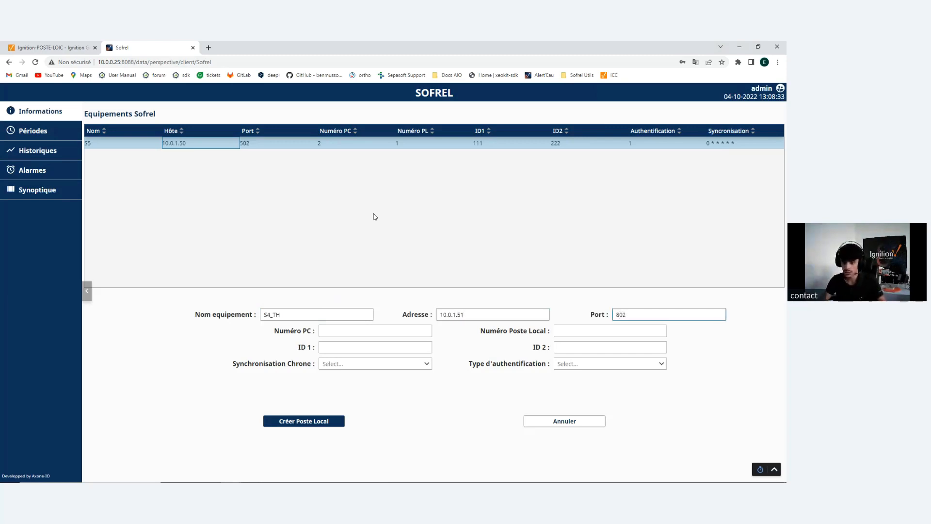
key("Tab")
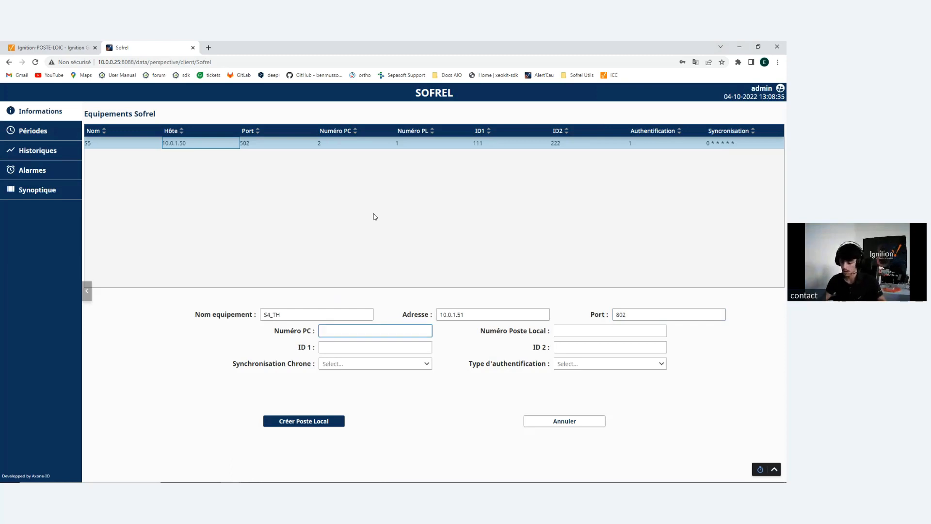
key("Tab")
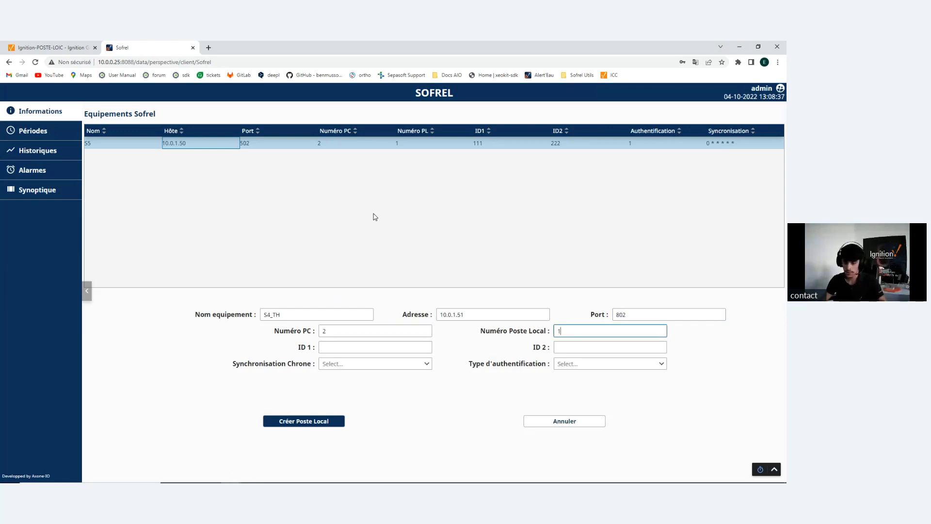
key("Tab")
key("Tab")
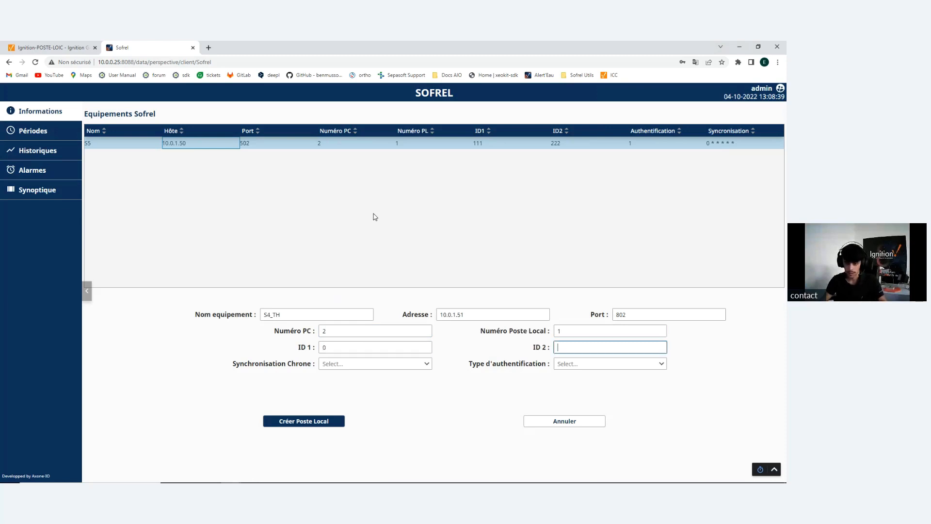
Step: Choose Minute synchronisation and Encrypté authentication, then create station S4_TH
left_click(375, 366)
left_click(346, 383)
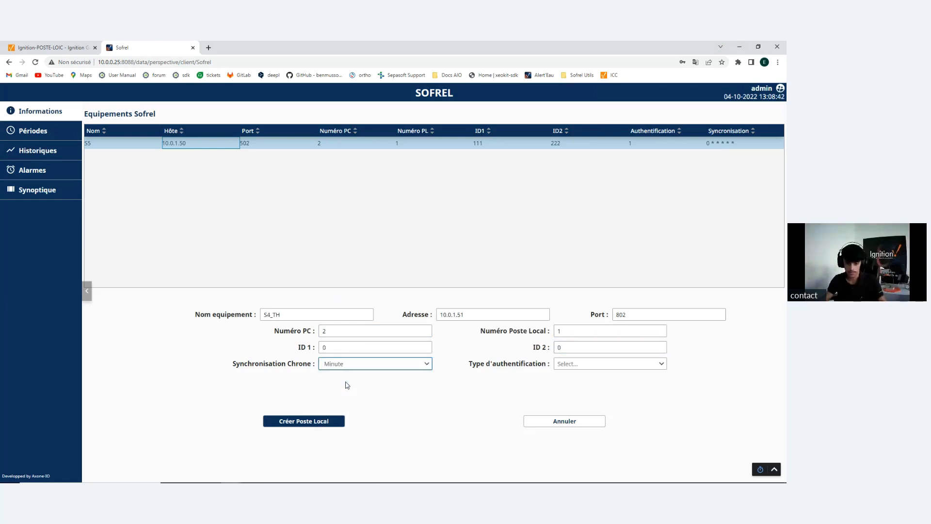
left_click(571, 365)
left_click(580, 402)
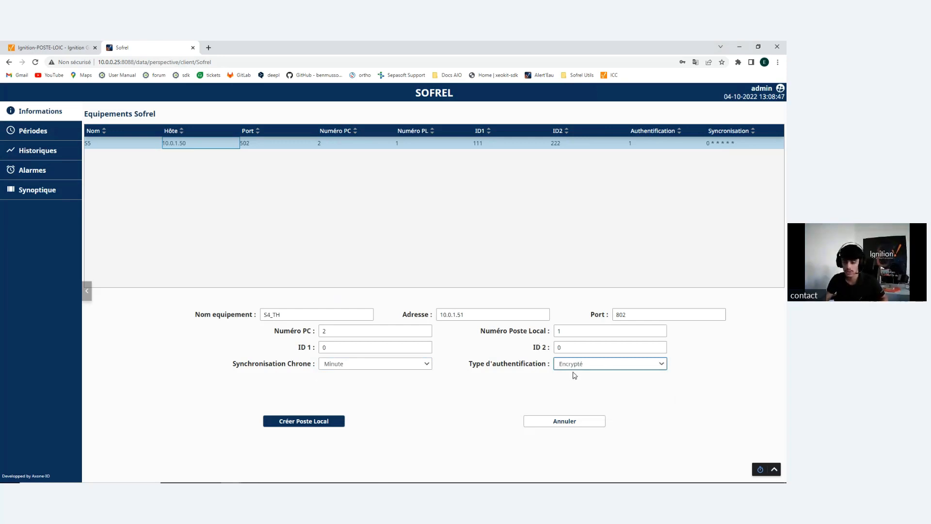
left_click(572, 388)
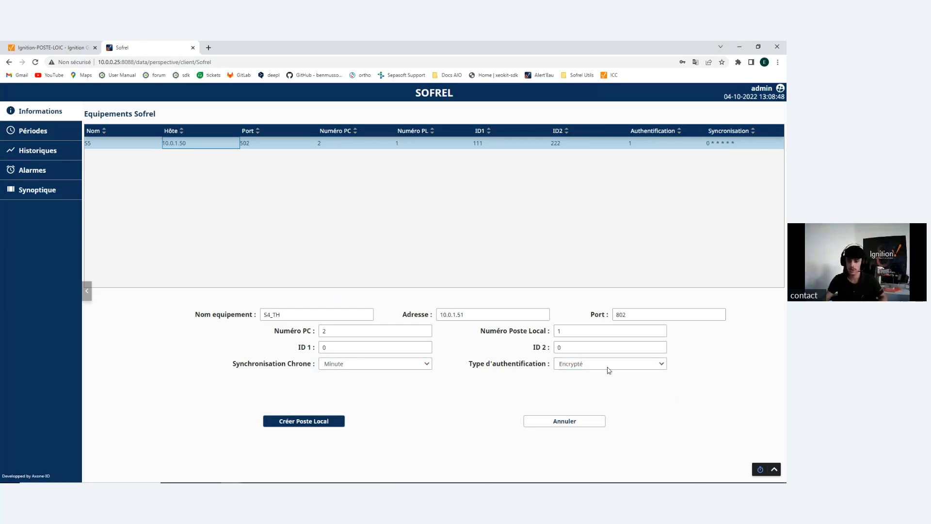
left_click(299, 422)
Step: Inspect S4_TH's Voies channel values and compare them against S5's Float8 values
left_click(127, 156)
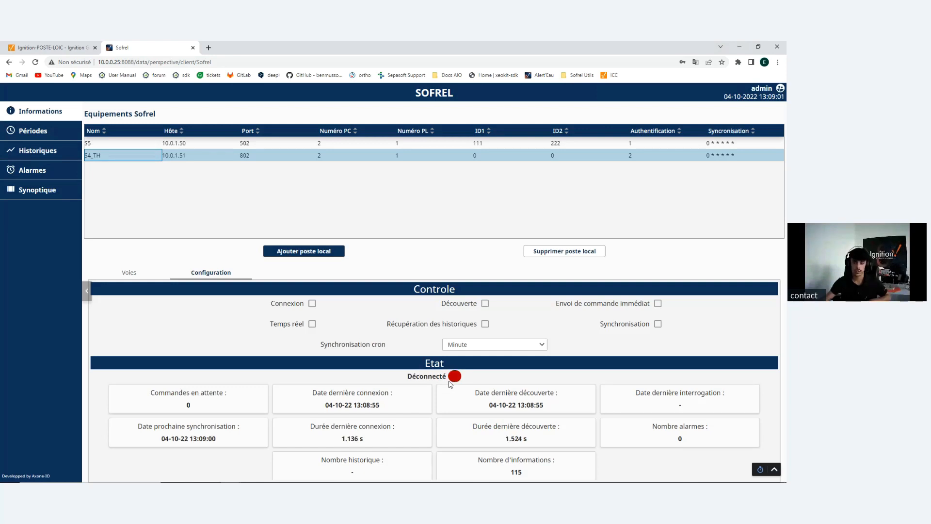
left_click(135, 279)
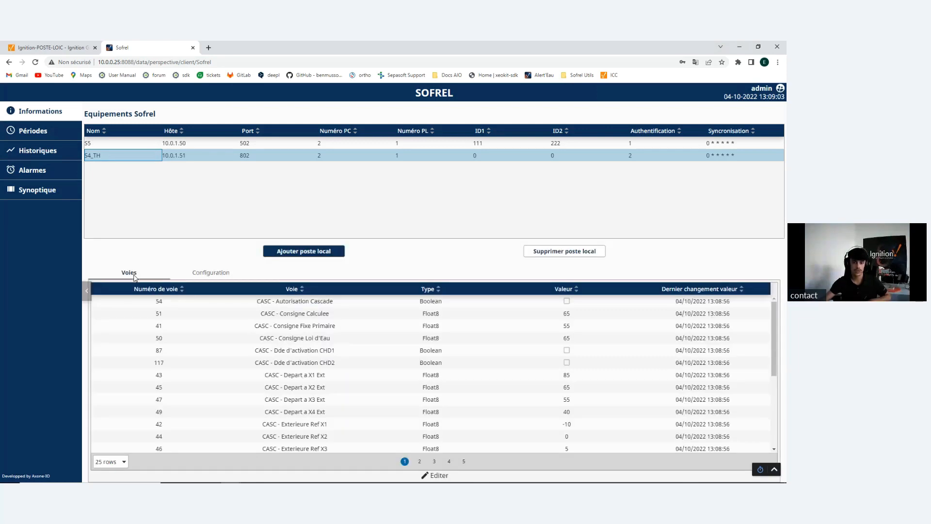
scroll(417, 357, "down", 5)
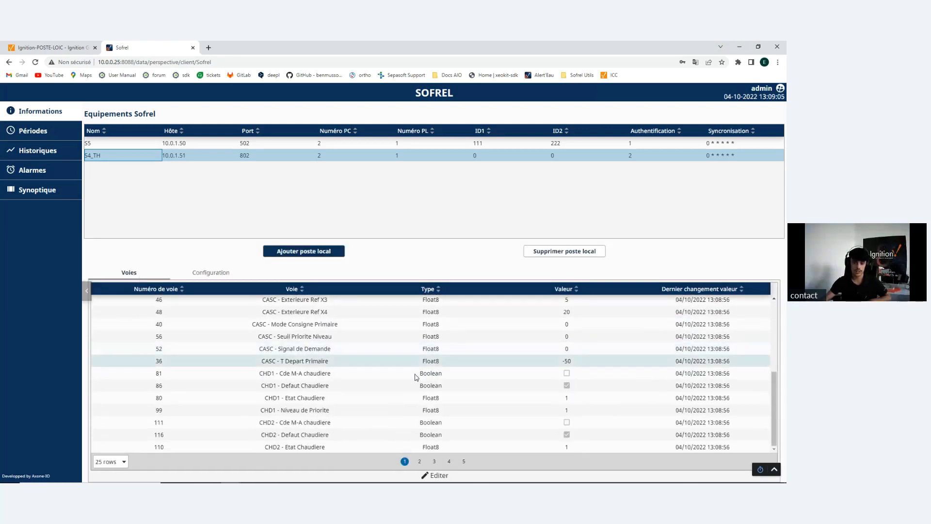
scroll(427, 373, "up", 3)
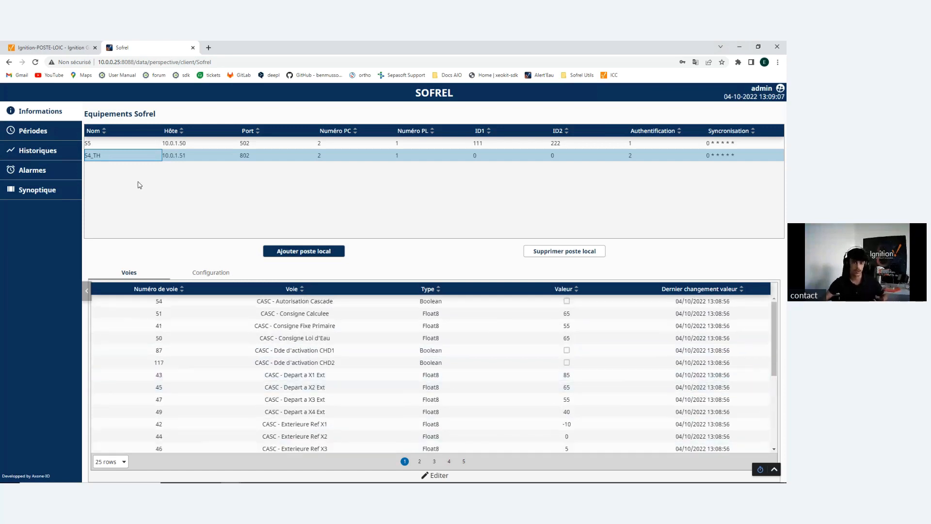
left_click(182, 144)
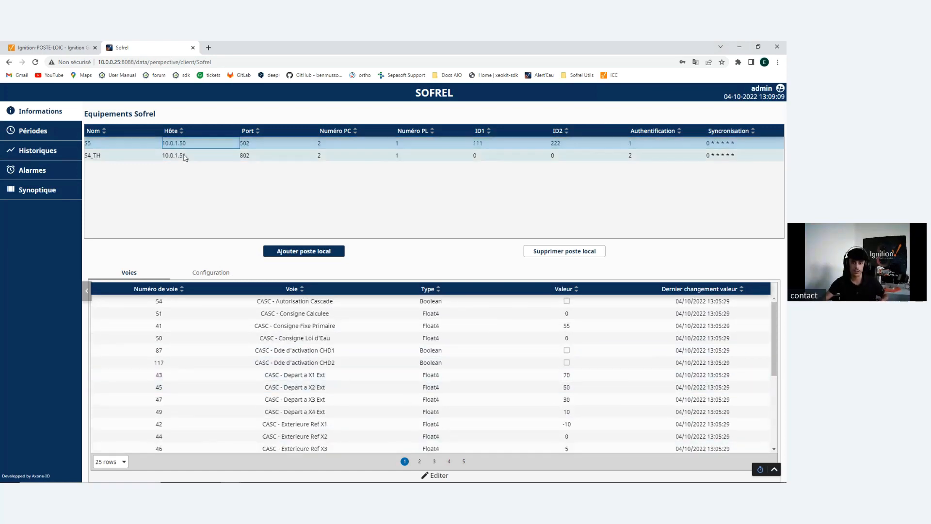
left_click(185, 156)
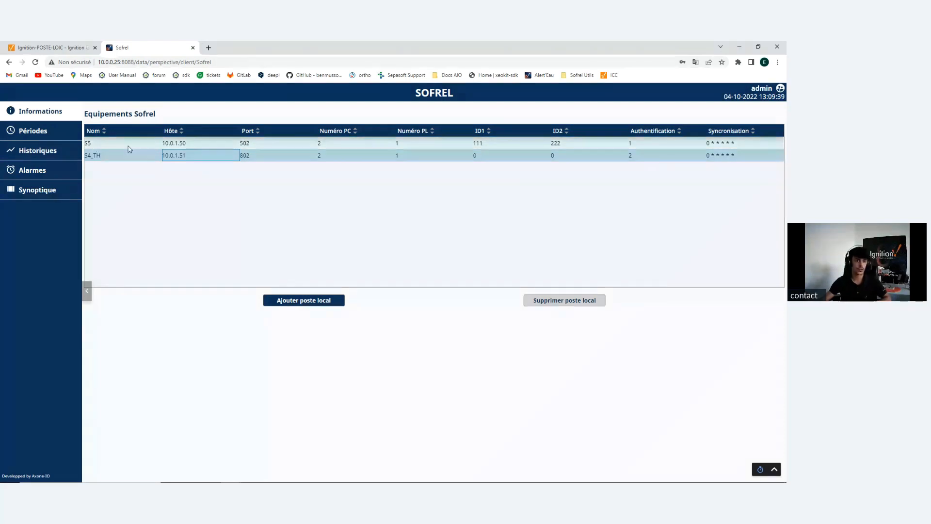
Step: Go to the Périodes page and try Poste Local S5, then back to S4_TH
left_click(38, 134)
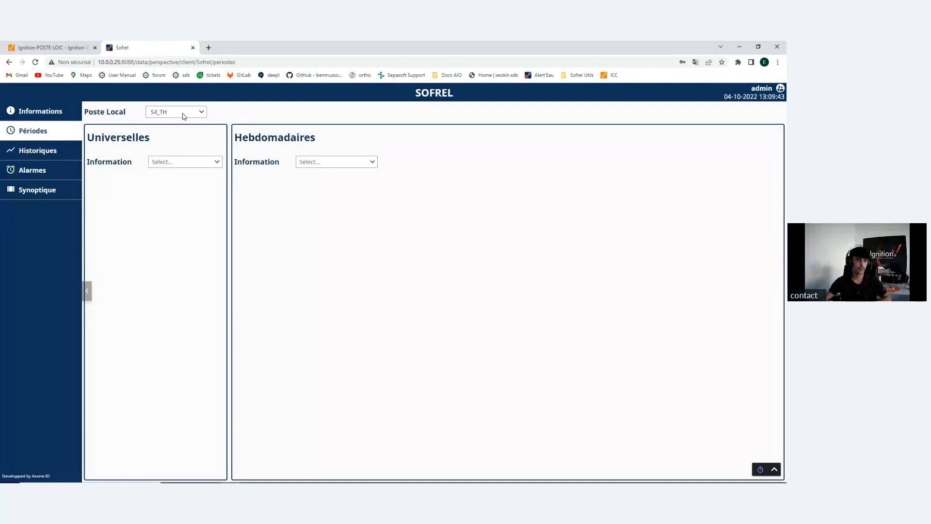
left_click(163, 110)
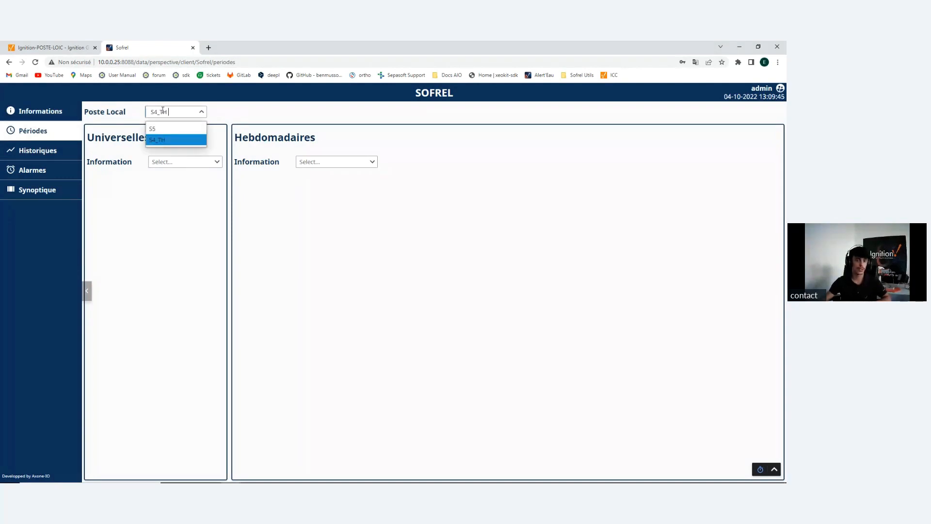
left_click(166, 129)
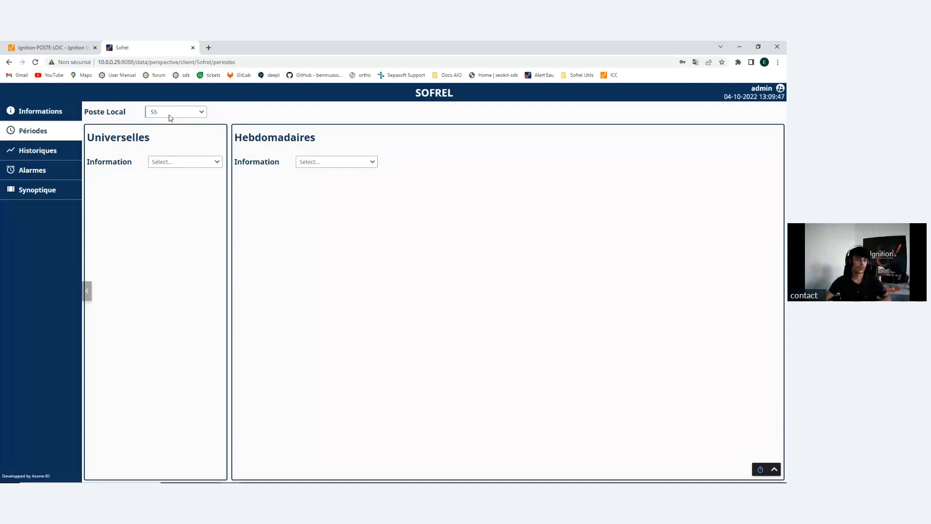
left_click(170, 116)
left_click(165, 140)
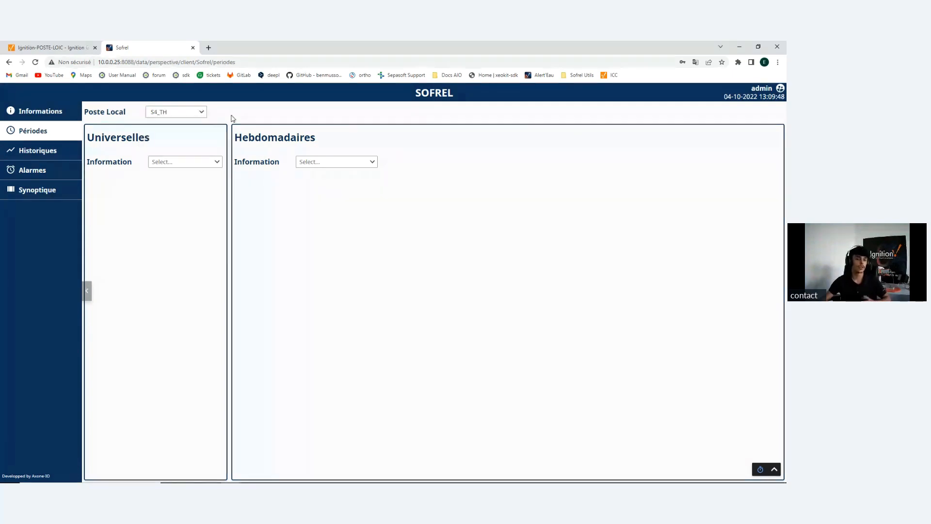
Step: Browse the universal periods list, including Derogation Periode 2
left_click(198, 165)
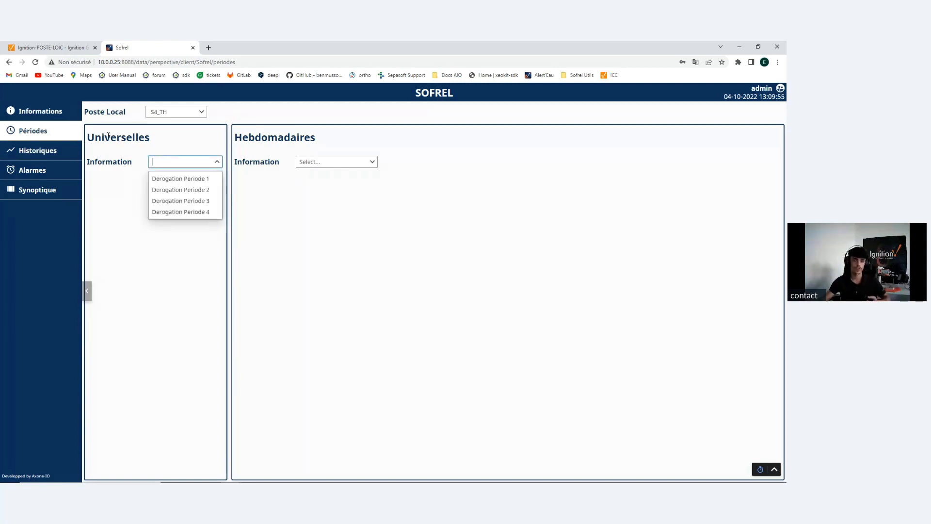
left_click(359, 139)
left_click(170, 165)
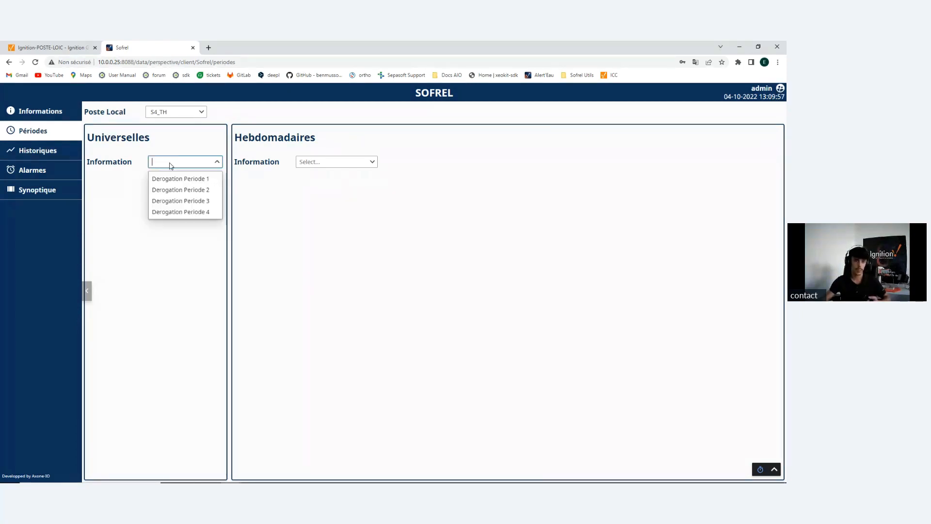
left_click(181, 190)
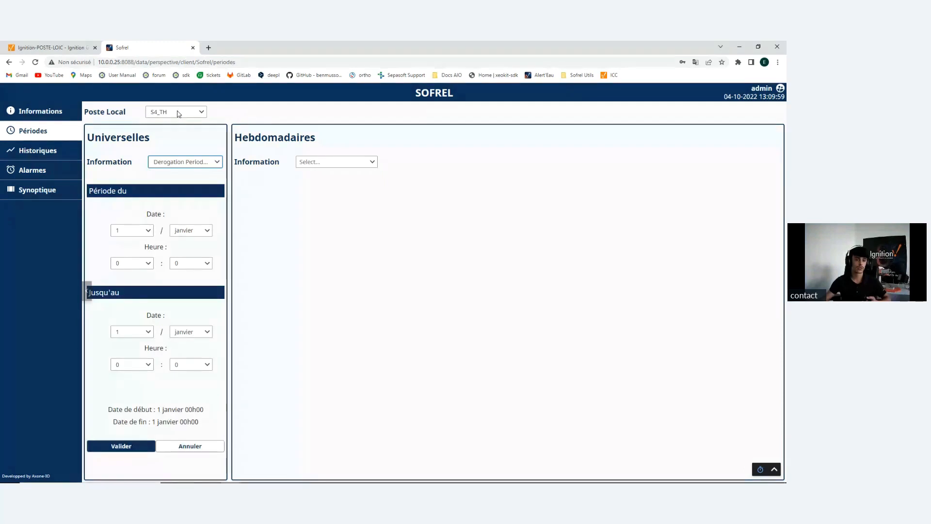
left_click(183, 162)
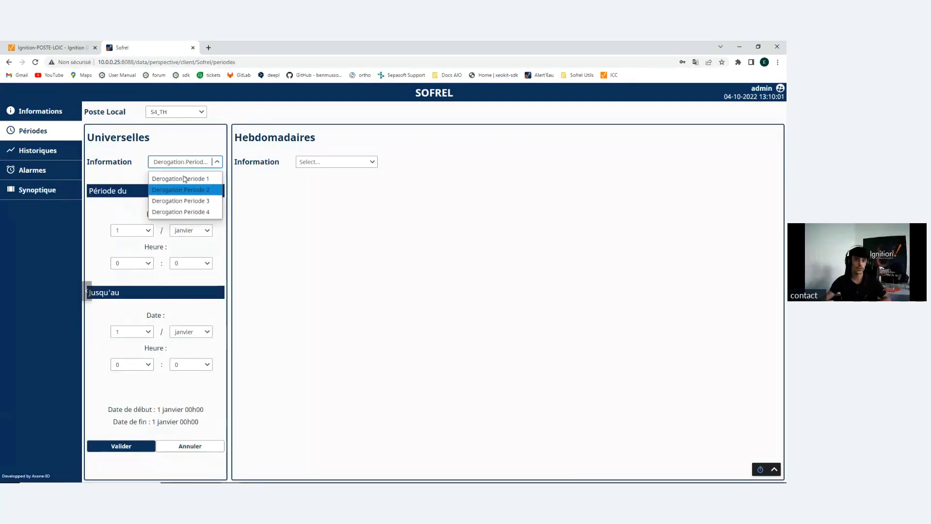
left_click(184, 203)
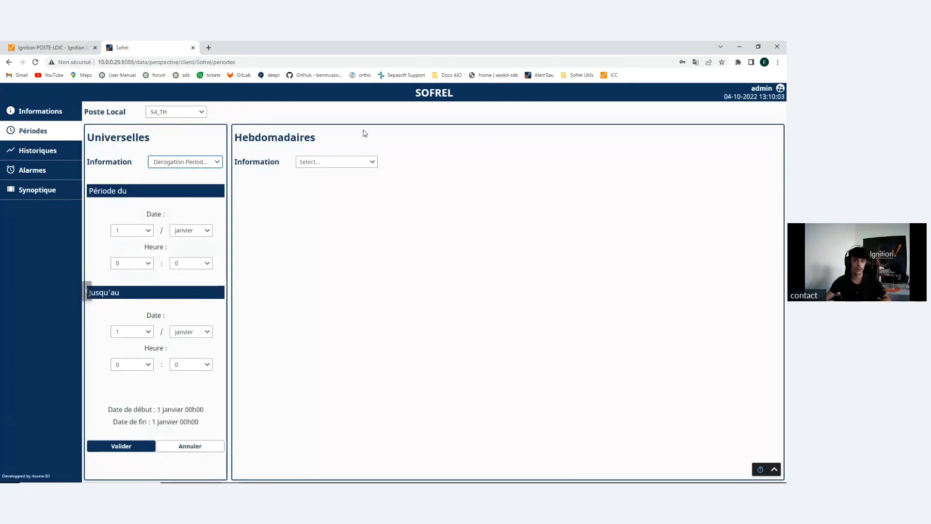
Step: View the PID - Recalage V3V 3 pts and Circuit 2 weekly schedules, then select station S5
left_click(336, 164)
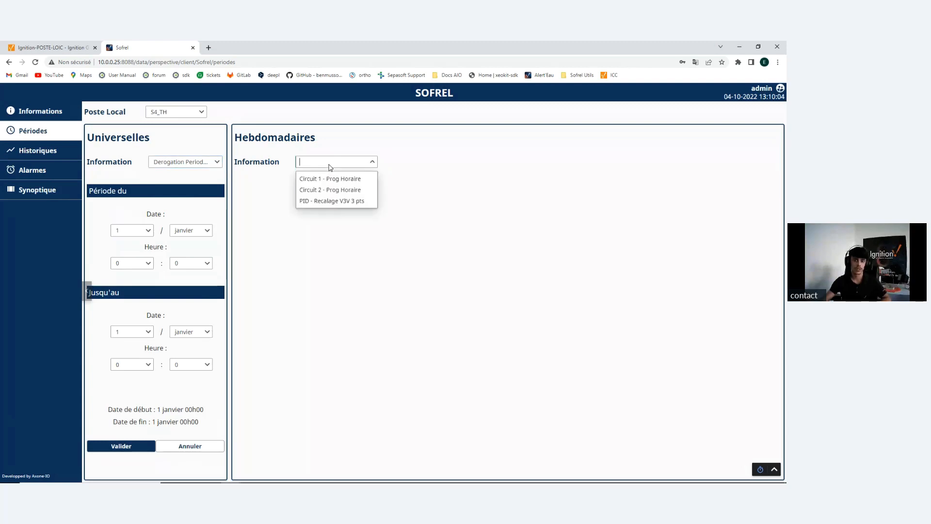
left_click(333, 201)
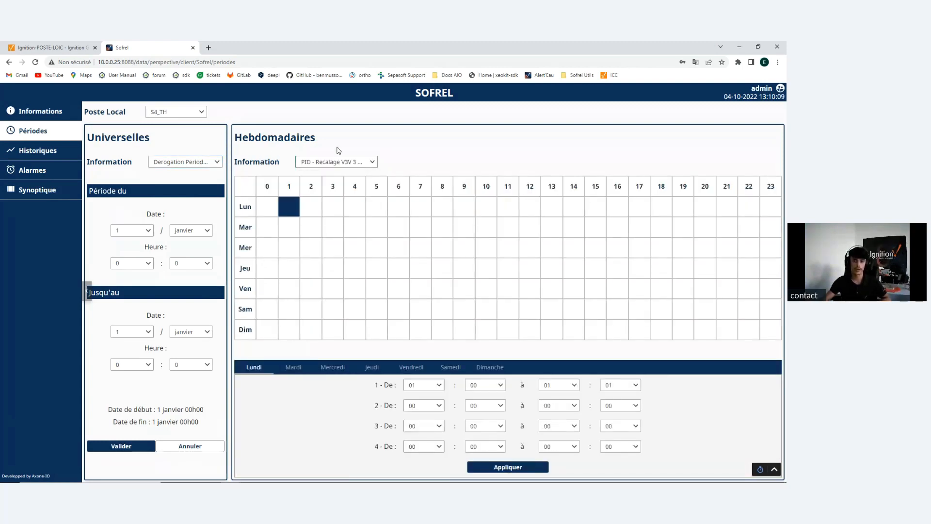
left_click(336, 165)
left_click(335, 189)
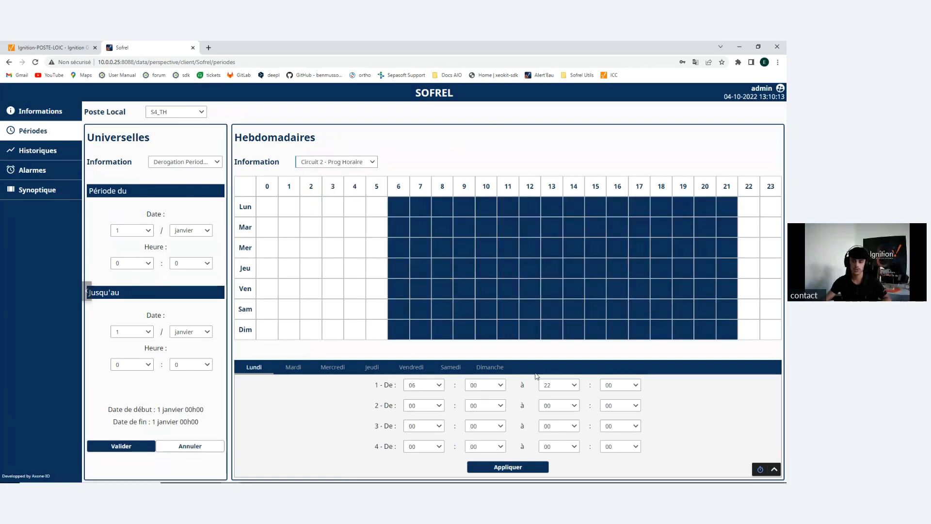
left_click(292, 368)
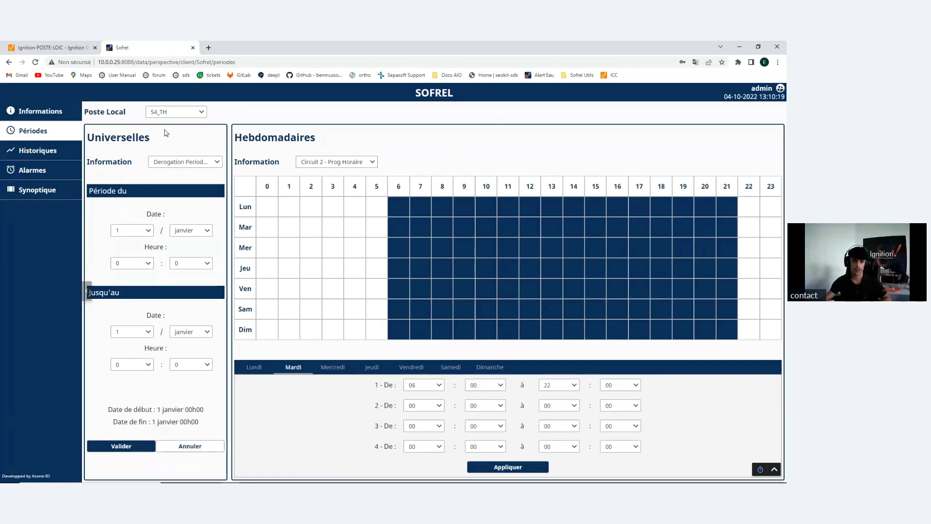
left_click(166, 111)
left_click(161, 135)
Step: Load a derogation period and the PID recalage weekly schedule for S5
left_click(179, 162)
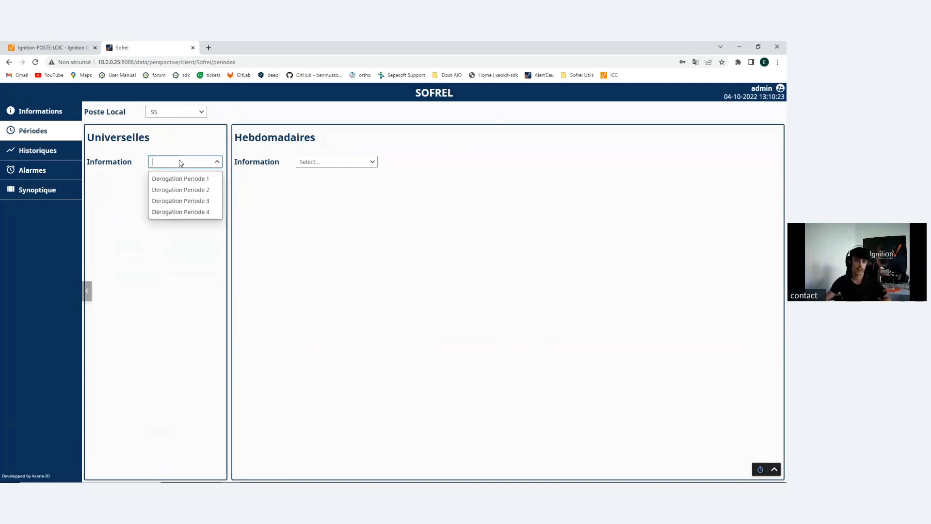
left_click(180, 197)
left_click(213, 162)
left_click(217, 178)
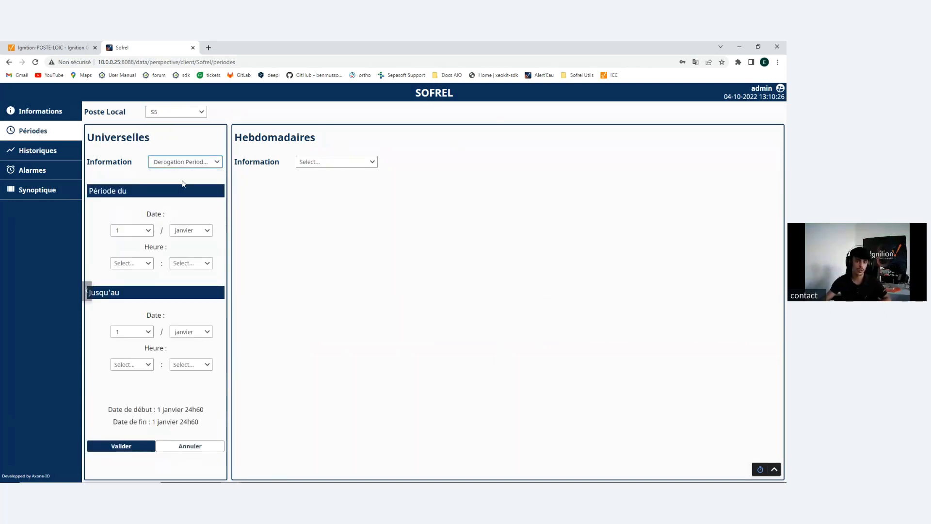
left_click(194, 162)
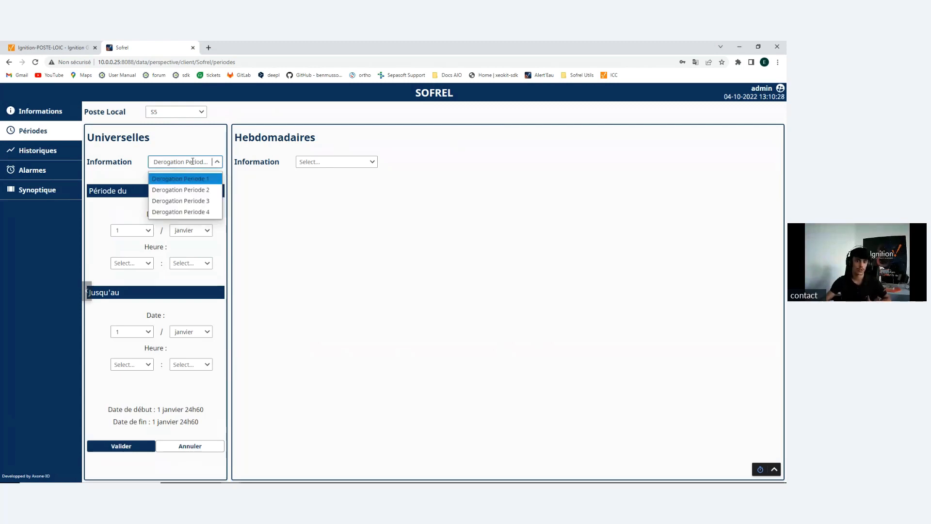
left_click(203, 195)
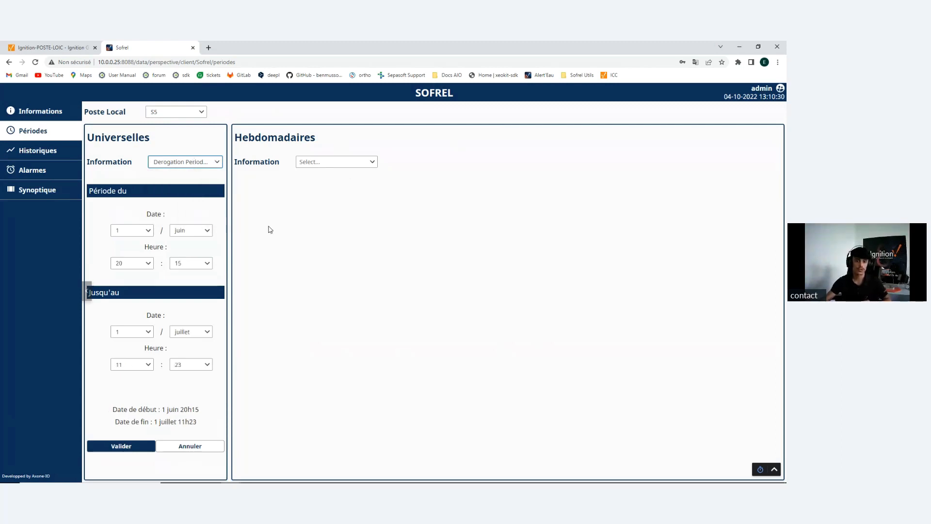
left_click(330, 165)
left_click(335, 201)
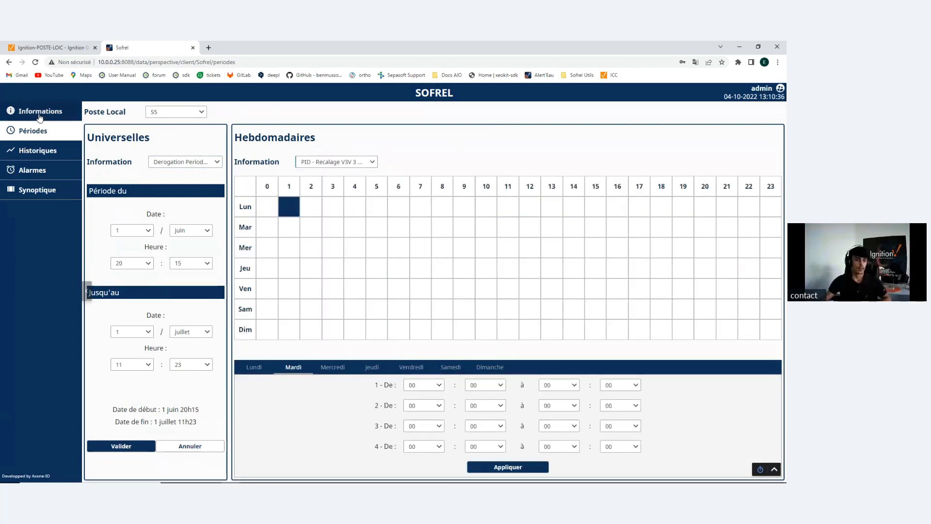
Step: Set start minute 58 and end month août, save the derogation, and return to Informations
left_click(192, 267)
scroll(185, 310, "down", 15)
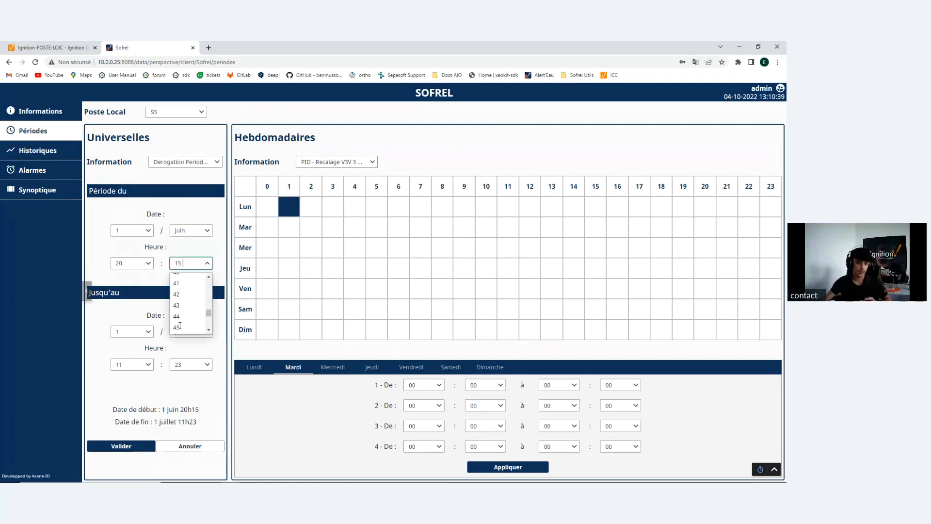
left_click(186, 316)
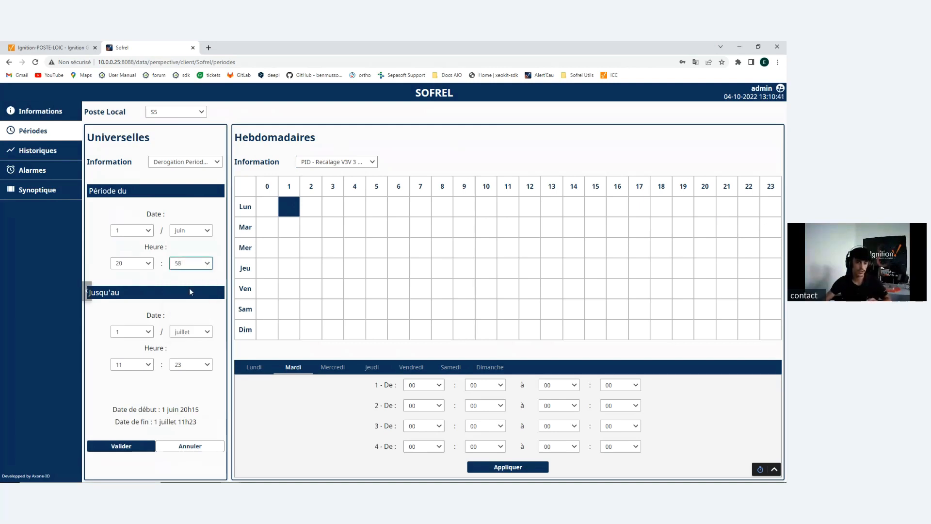
left_click(187, 332)
left_click(184, 350)
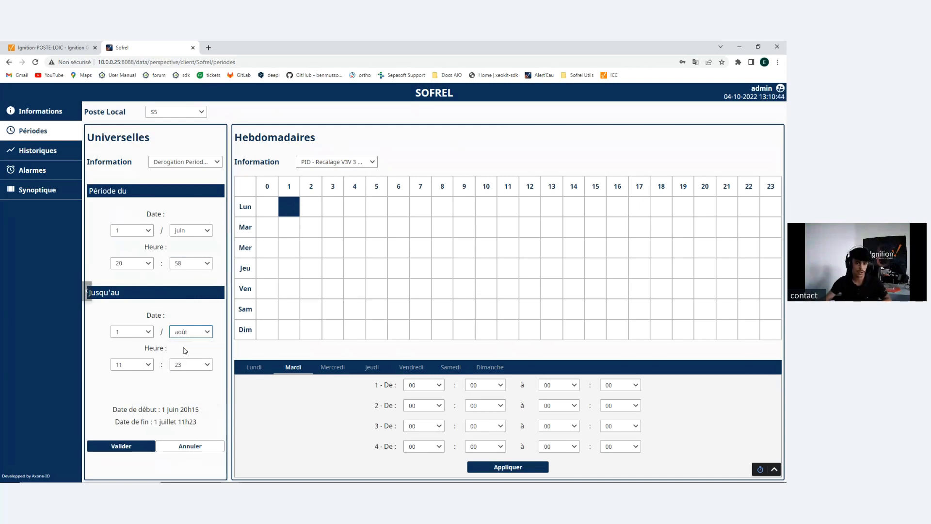
left_click(121, 445)
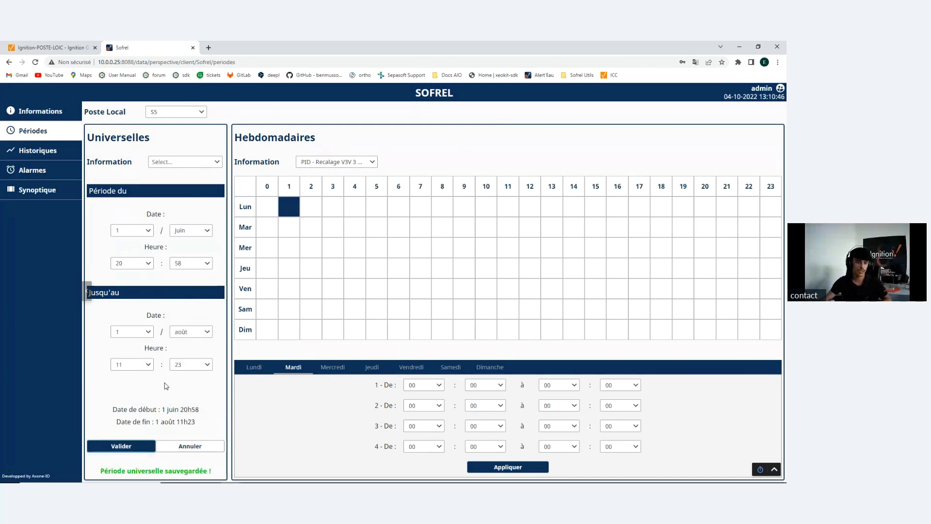
left_click(43, 111)
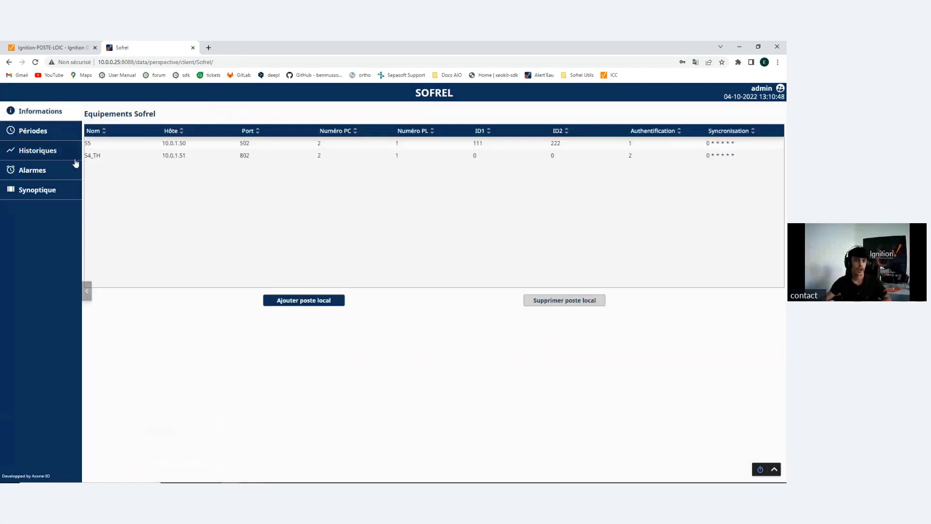
Step: Connect to station S5 from its Configuration tab to clear pending commands, then return to Périodes
left_click(151, 142)
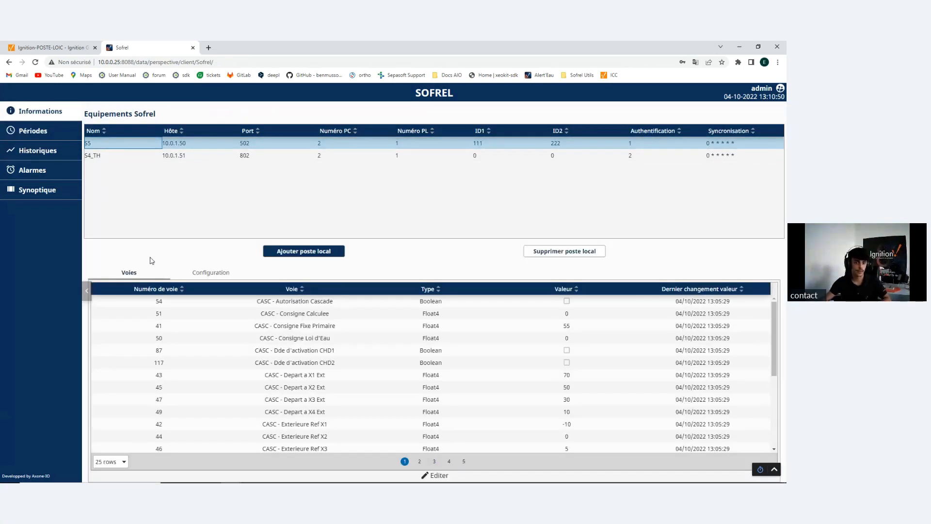
left_click(195, 275)
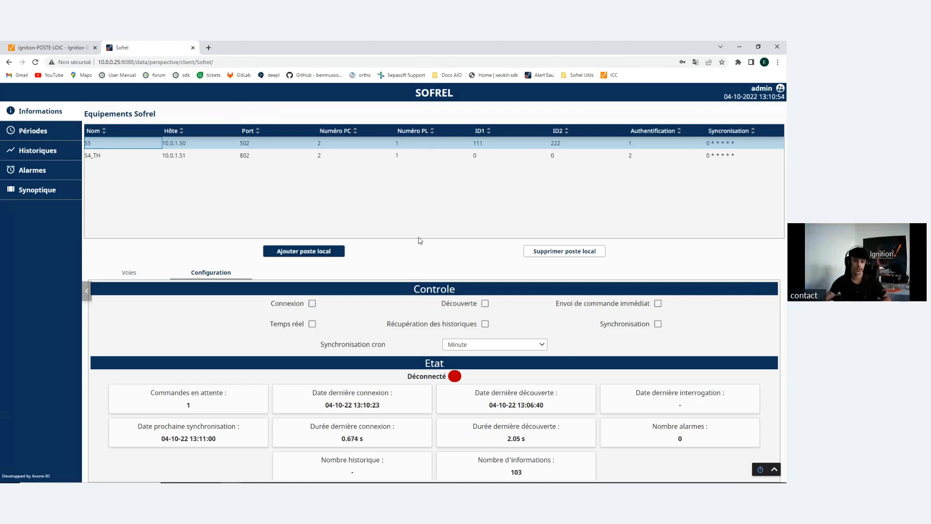
left_click(312, 303)
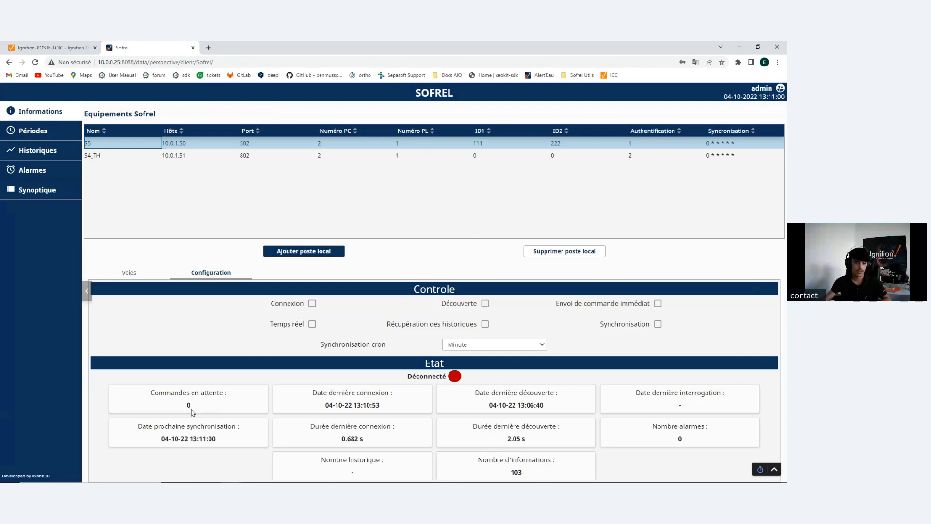
left_click(39, 140)
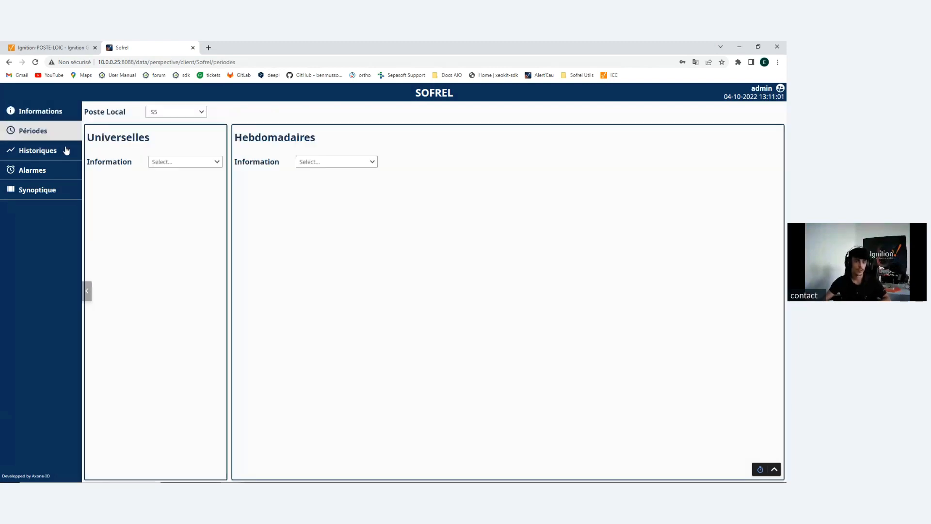
Step: Reload the saved derogation period (1 juin 20h58 to 1 août 11h23), then go to Historiques
left_click(175, 162)
left_click(180, 189)
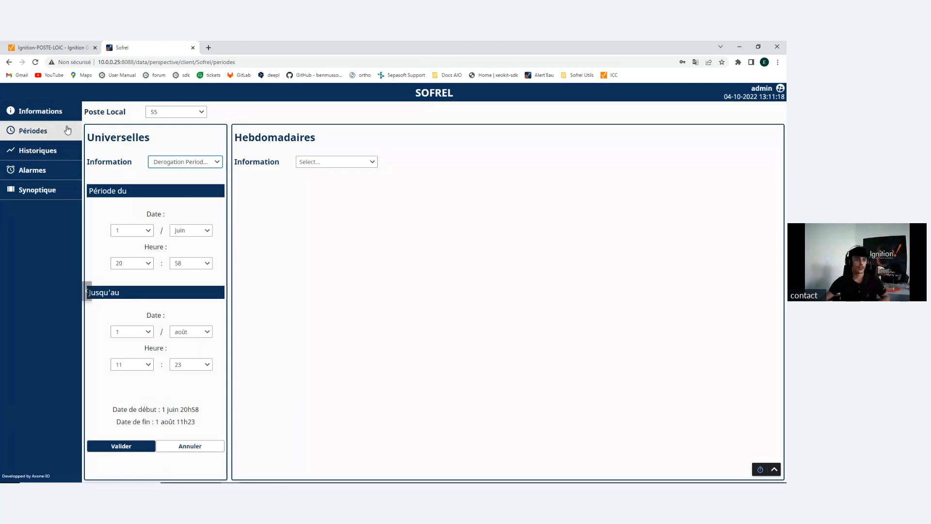
left_click(24, 155)
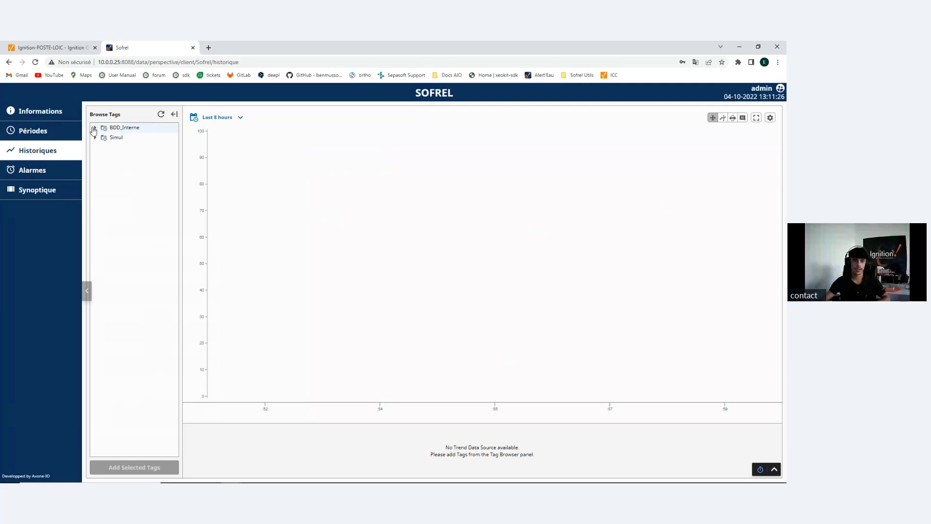
Step: Plot the BDD_Interne > sofrel 'sonde exterieure' tag on the trend chart
left_click(95, 129)
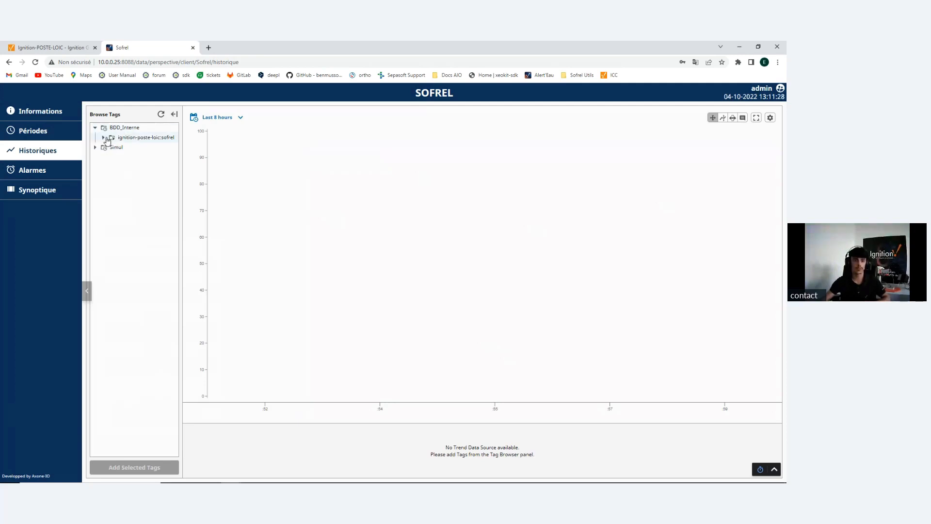
left_click(103, 138)
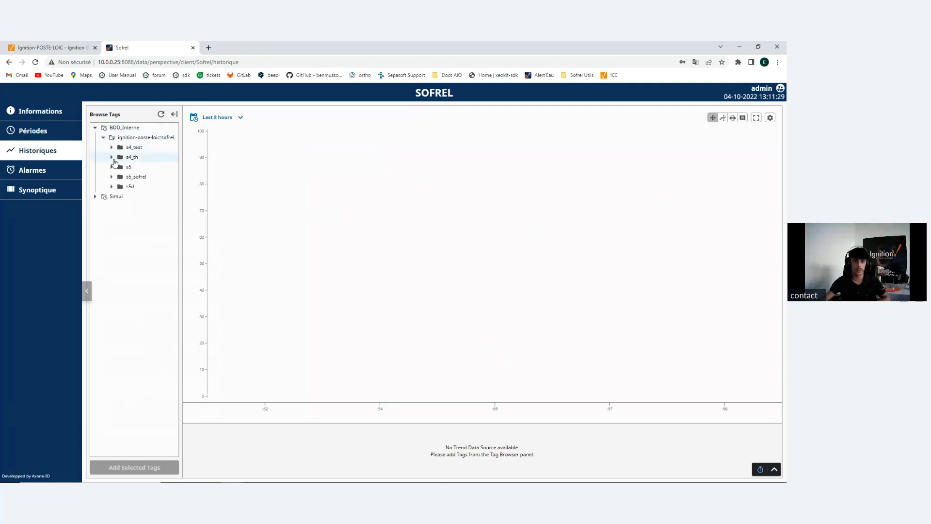
scroll(139, 208, "down", 3)
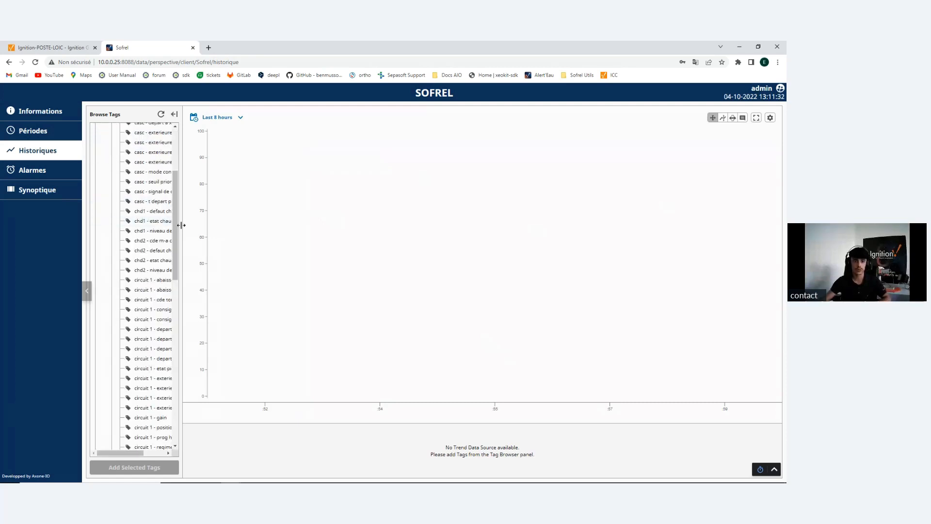
left_click_drag(183, 225, 219, 228)
scroll(184, 234, "down", 3)
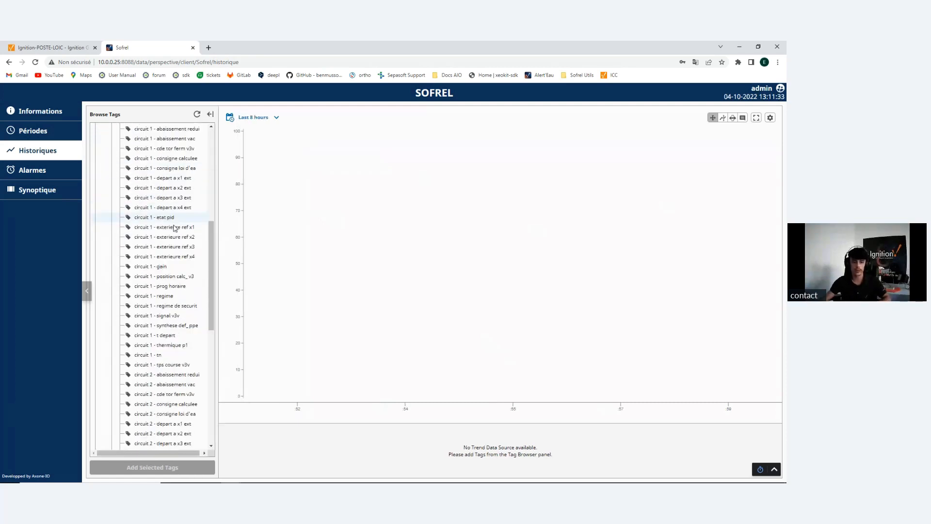
scroll(184, 234, "down", 3)
scroll(182, 334, "down", 4)
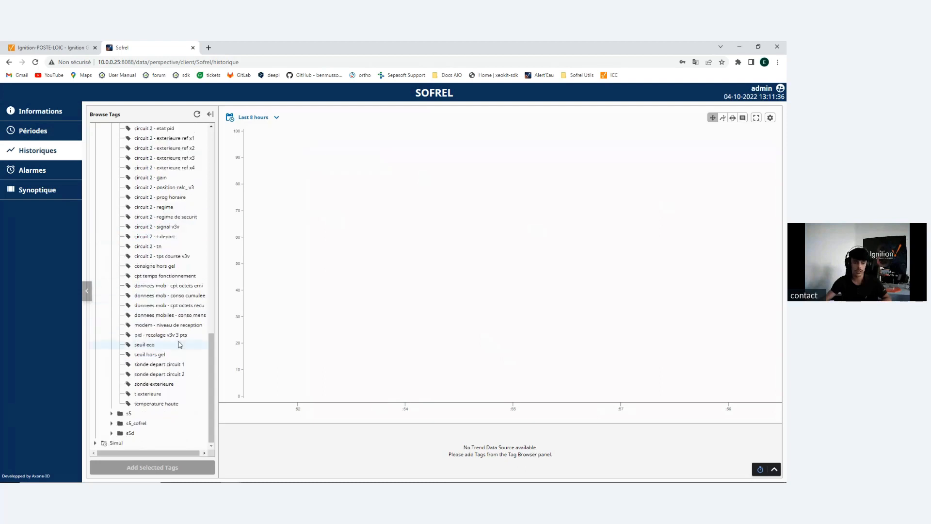
left_click(151, 385)
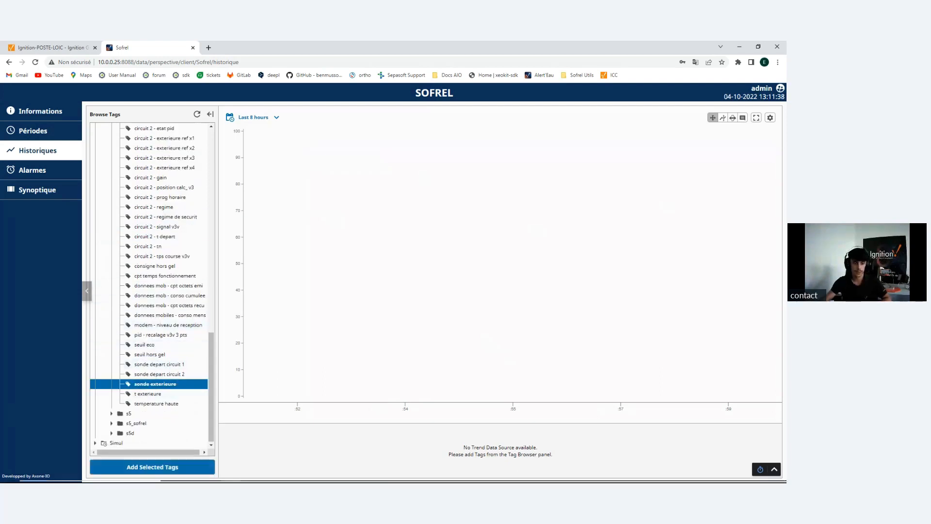
mouse_move(156, 475)
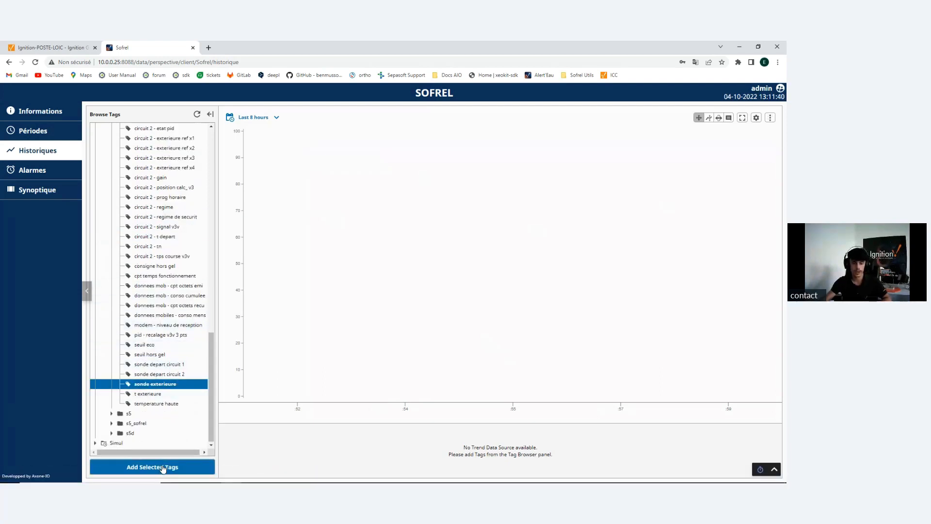
left_click(176, 466)
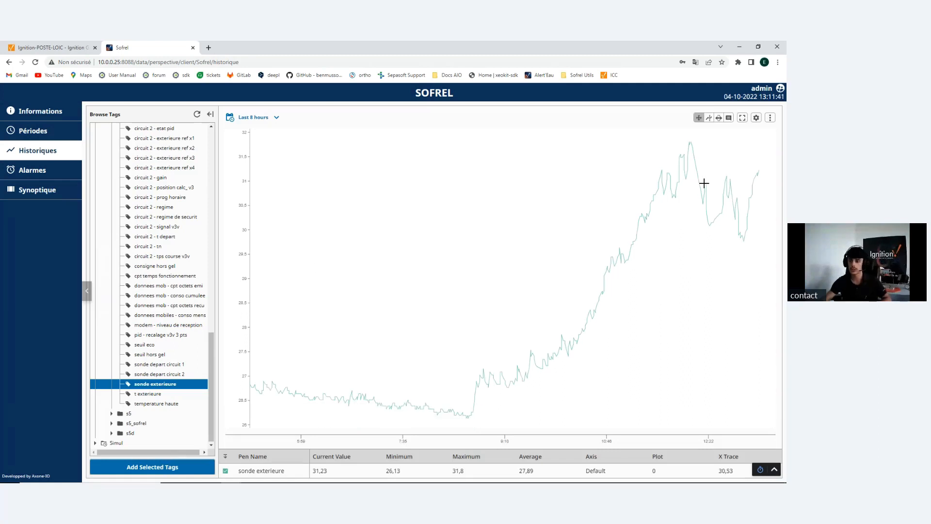
Step: Try the chart's value tracing and settings options, then go to the Alarmes page
left_click(710, 120)
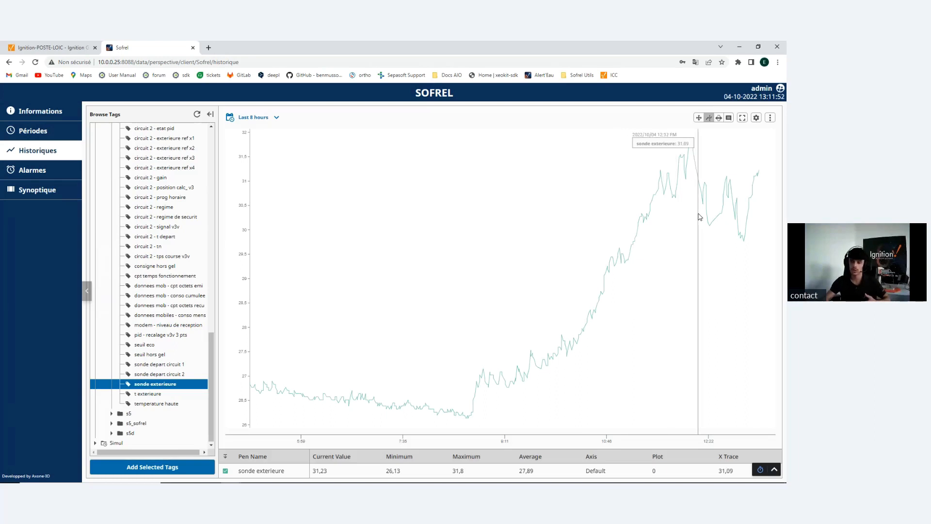
left_click(770, 117)
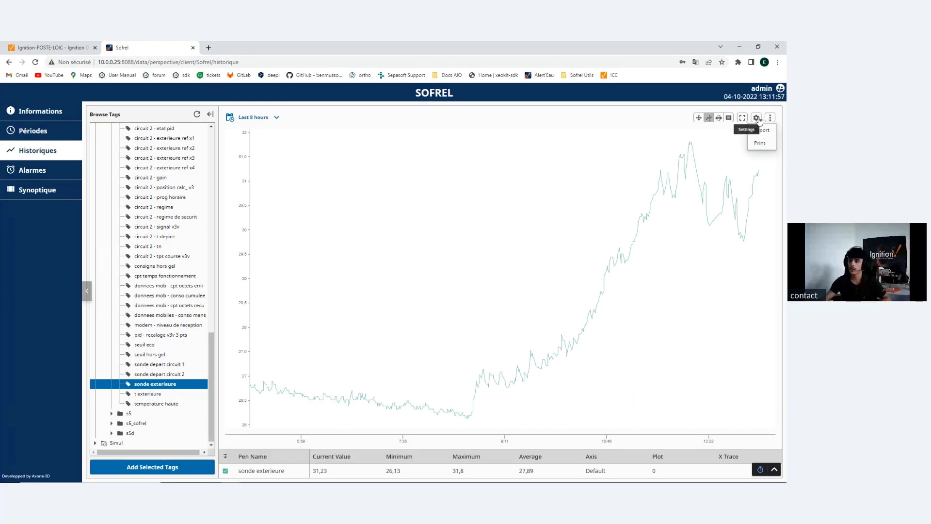
left_click(759, 119)
left_click(765, 116)
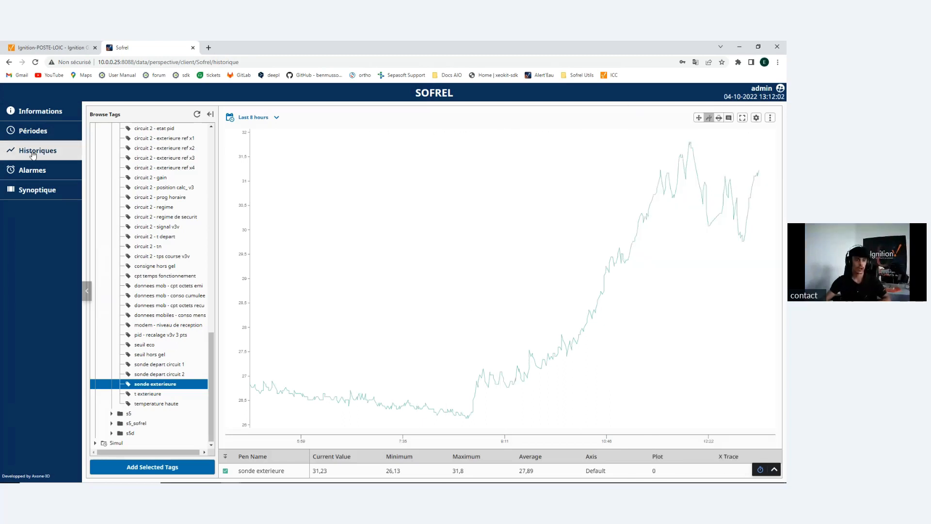
left_click(31, 177)
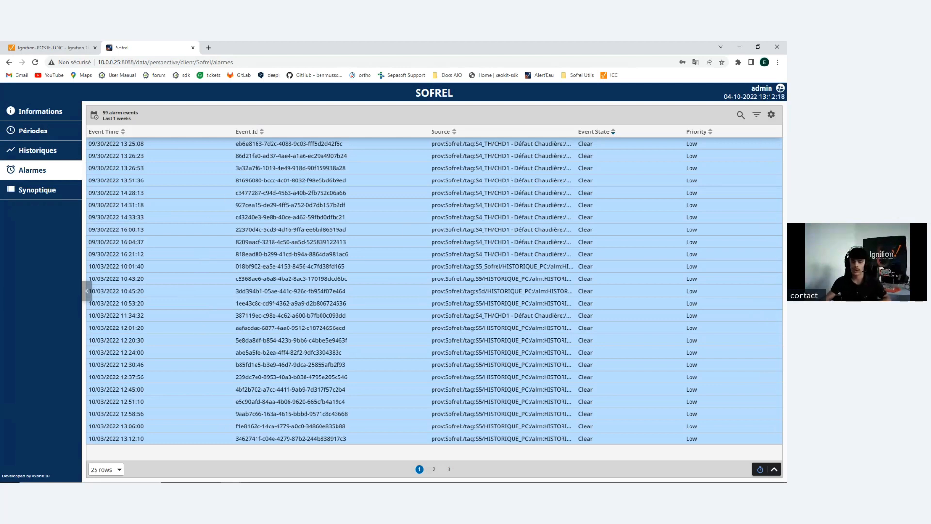
Step: Page through the alarm table to page 2 and back to page 1
mouse_move(432, 466)
left_click(435, 469)
left_click(420, 471)
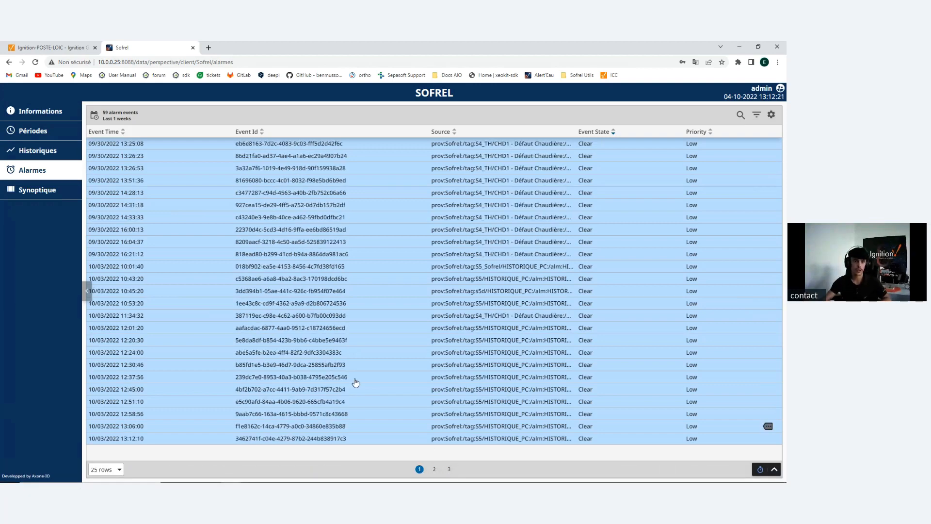
Step: Limit the alarm date range to the last 1 hours, and briefly check the text filter
left_click(116, 118)
left_click(471, 297)
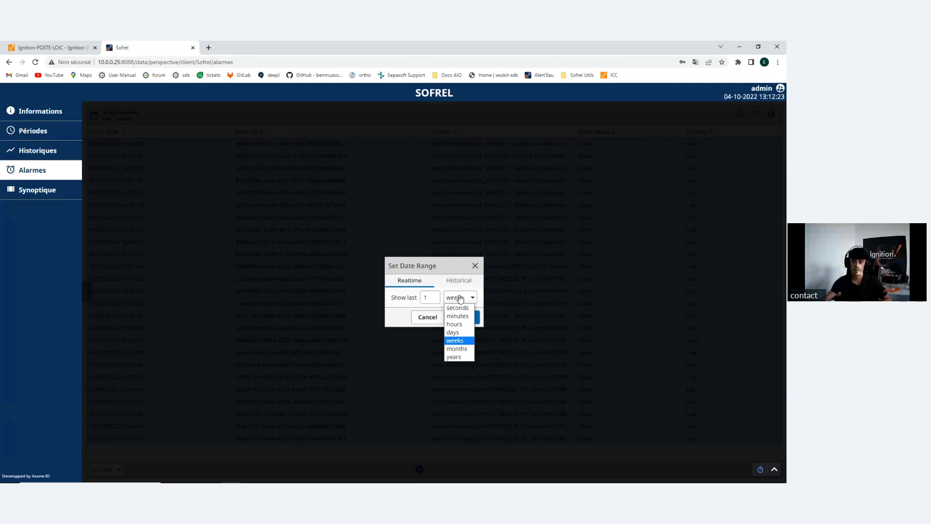
left_click(460, 323)
left_click(464, 318)
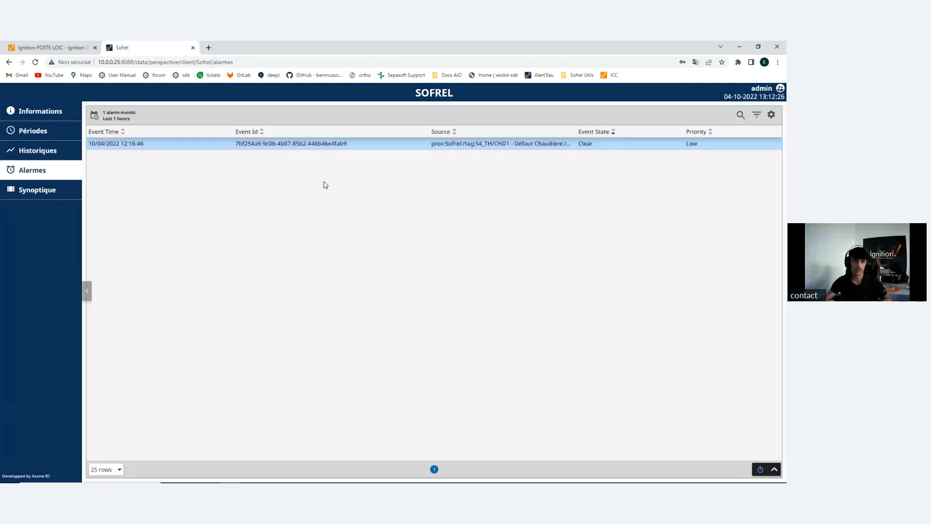
left_click(741, 115)
left_click(740, 117)
Step: On the Informations page, view the S4_TH station's Voies, then open Synoptique
left_click(37, 154)
left_click(38, 138)
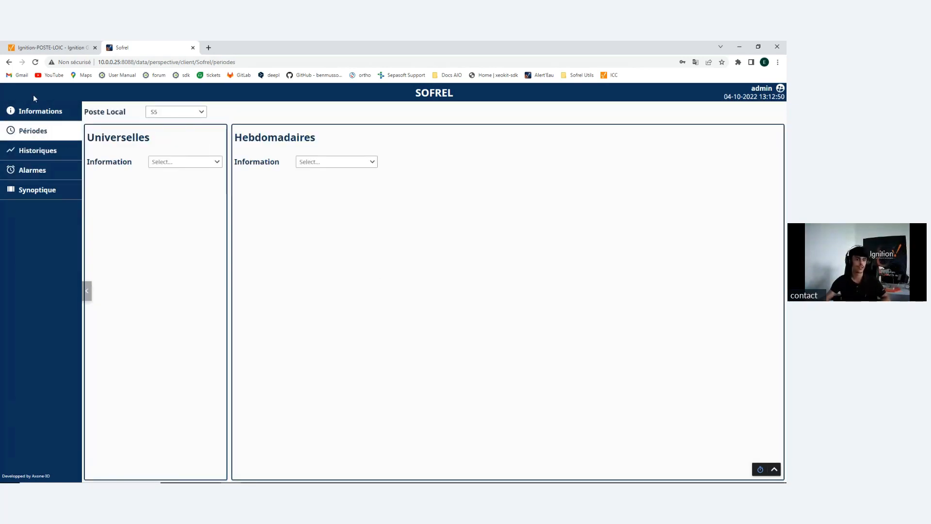
left_click(34, 114)
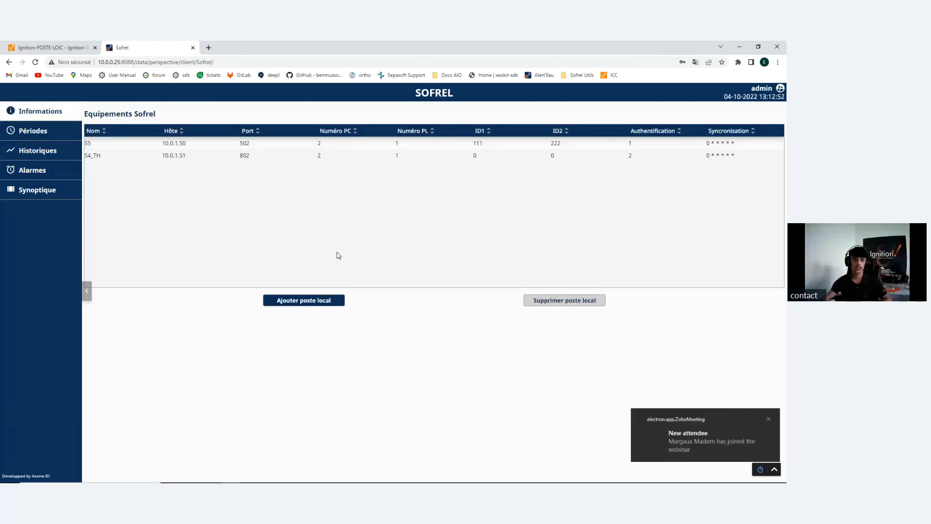
left_click(210, 156)
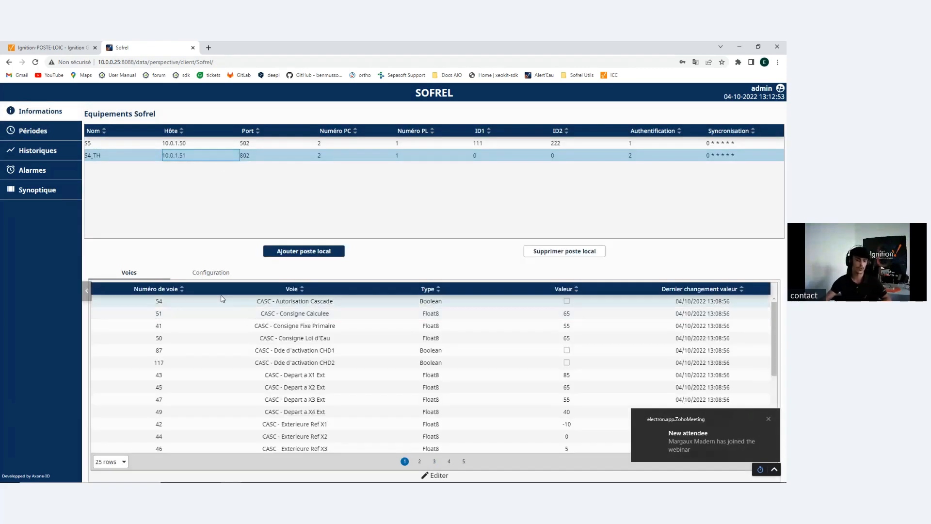
left_click(45, 194)
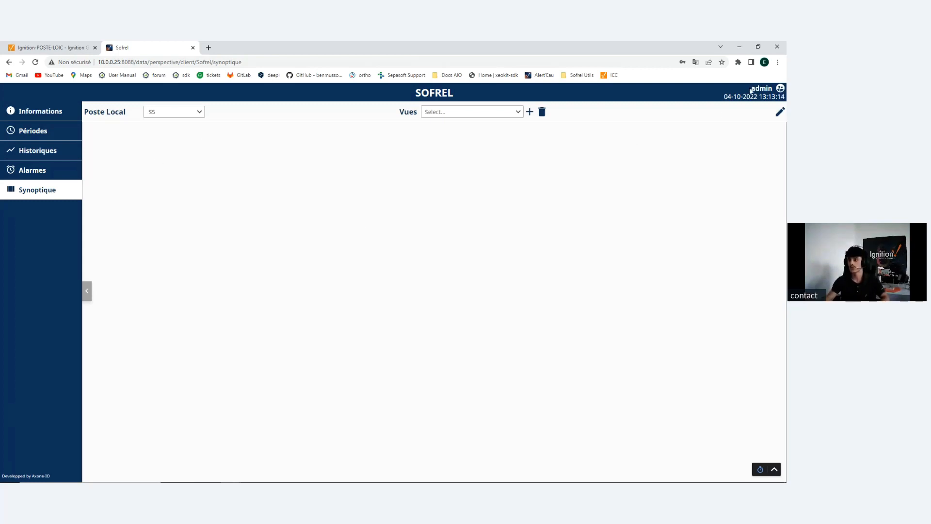
Step: Start a new view and place the Alarmes history widget in the top-left corner
left_click(466, 114)
left_click(456, 115)
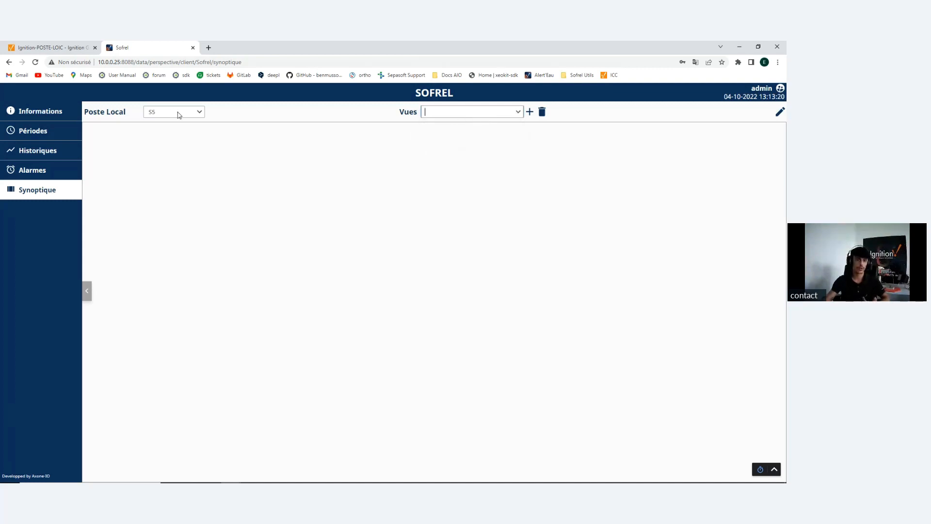
left_click(530, 112)
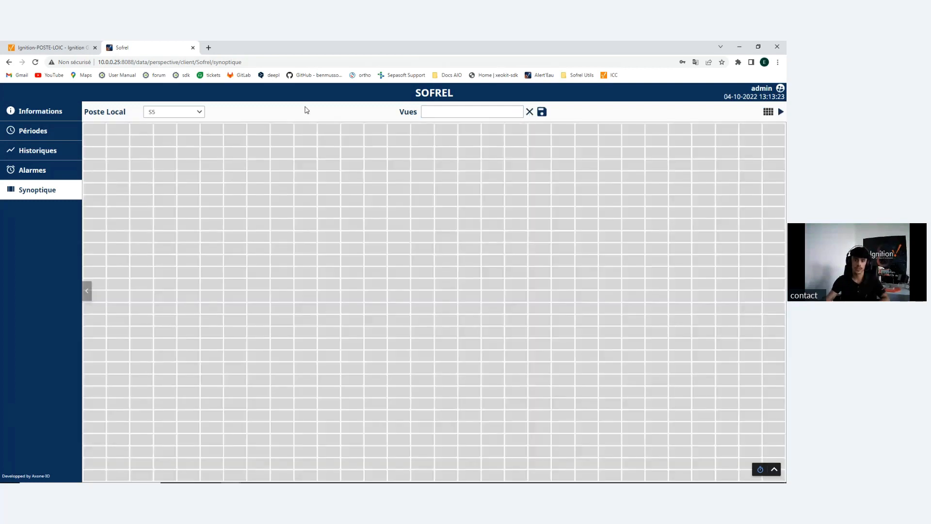
left_click(352, 249)
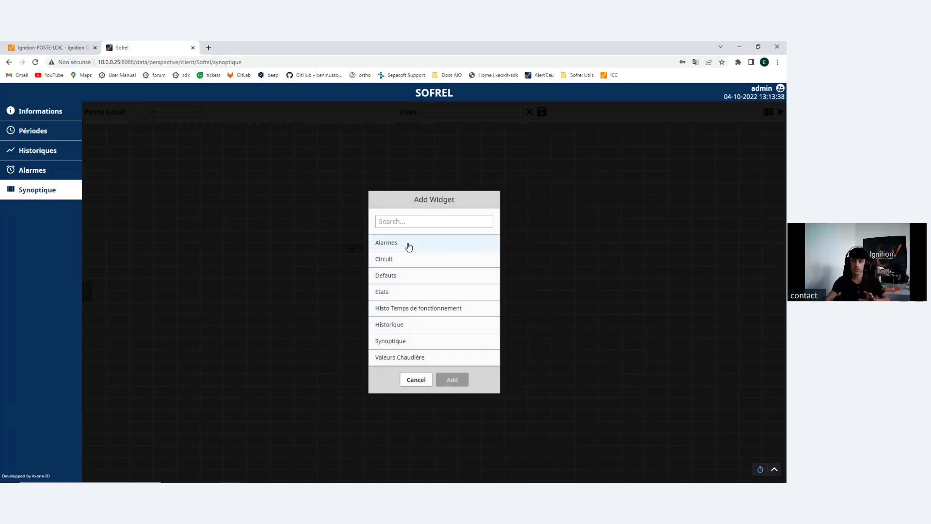
left_click(408, 246)
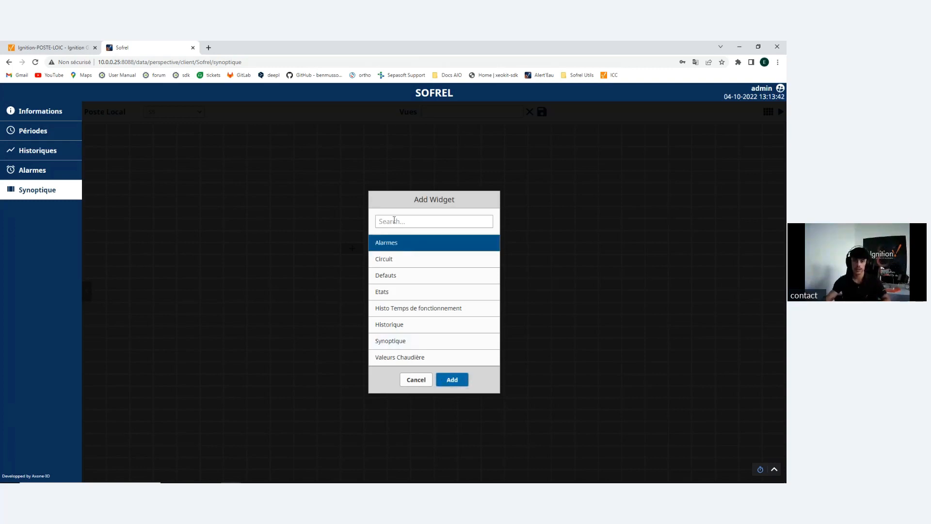
left_click(451, 380)
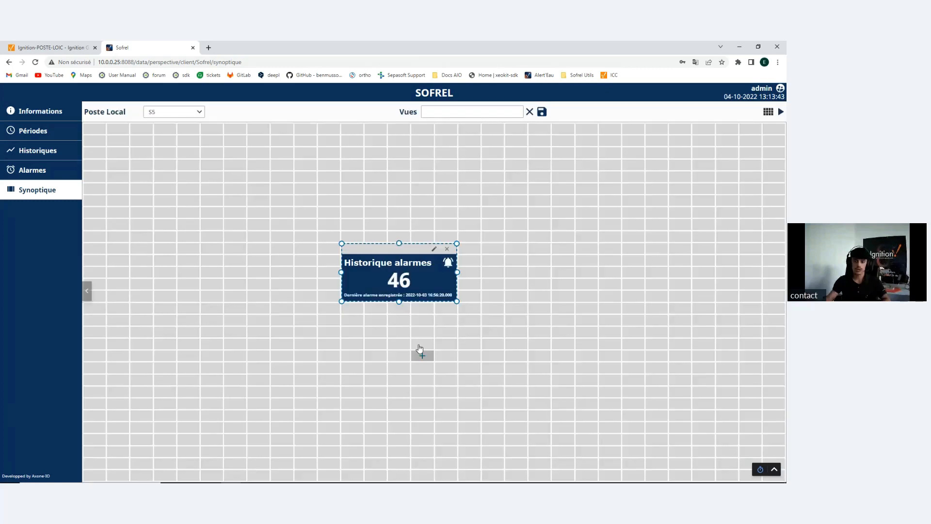
left_click_drag(409, 253, 134, 141)
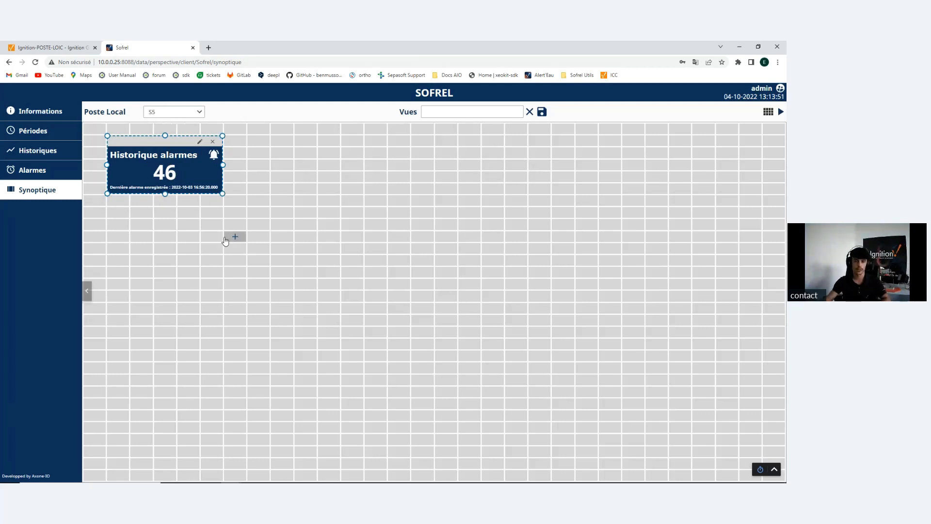
Step: Add the Synoptique (Circuit principal) widget, reposition it, and add a Historique widget
left_click(330, 238)
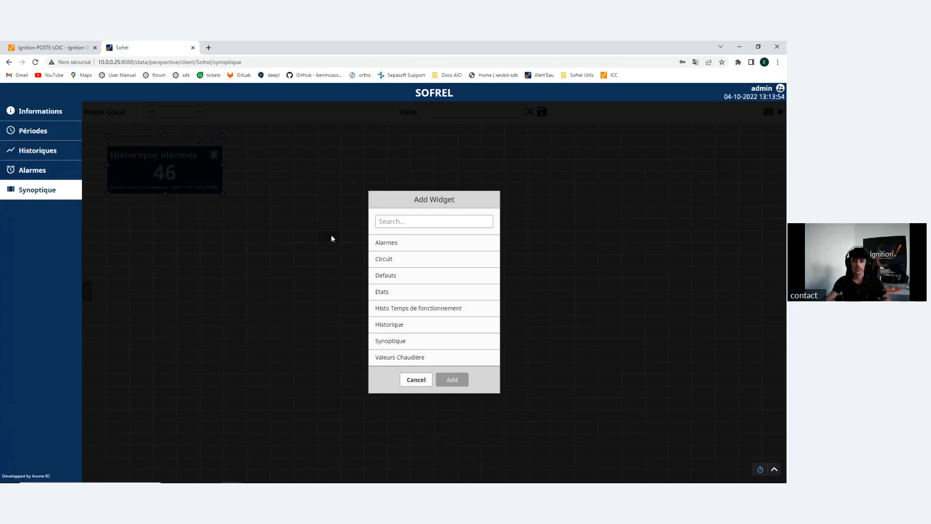
left_click(400, 341)
left_click(452, 380)
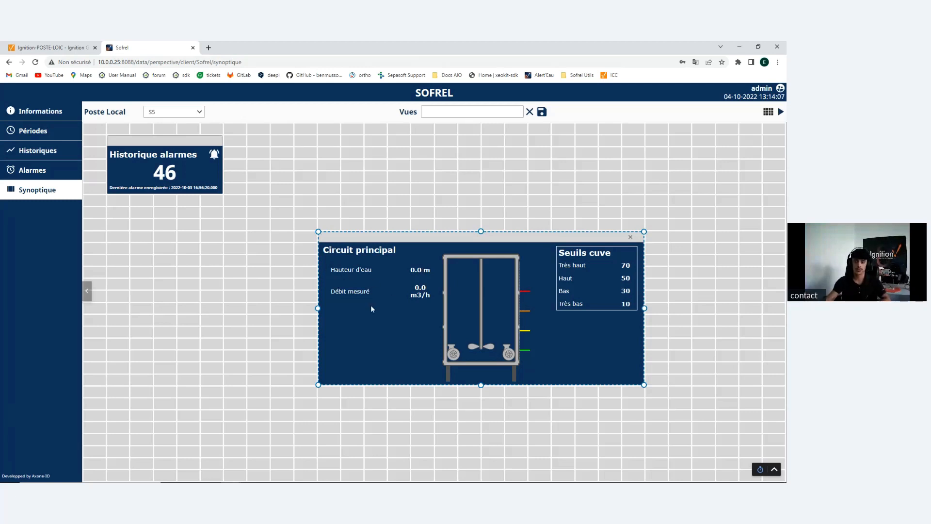
left_click(497, 238)
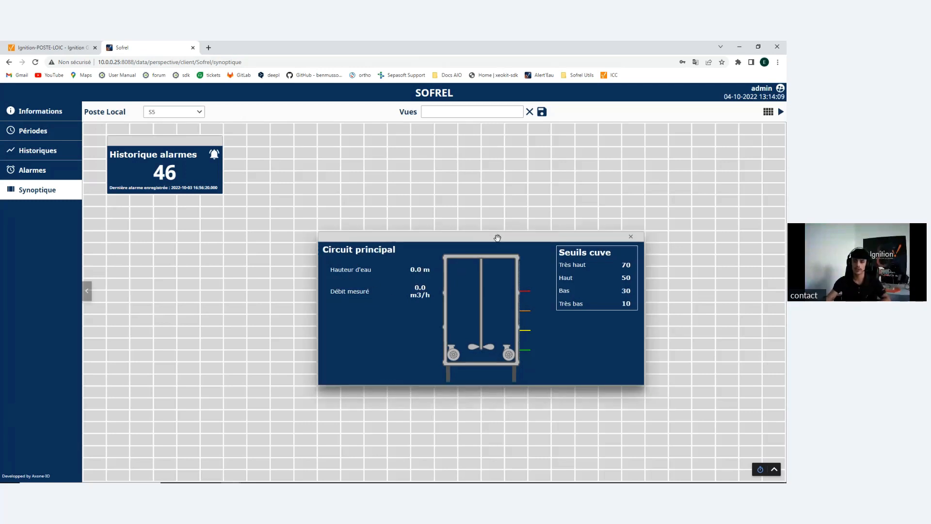
left_click_drag(497, 238, 462, 261)
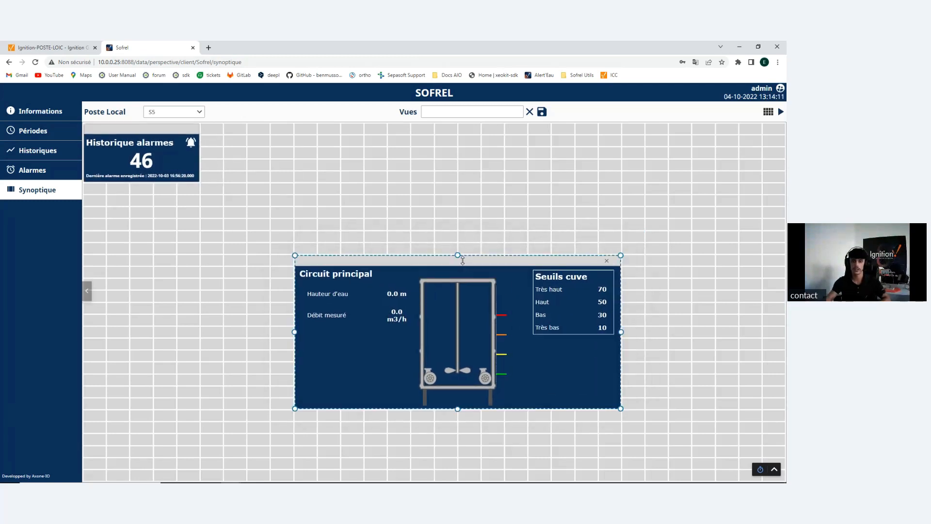
left_click(284, 167)
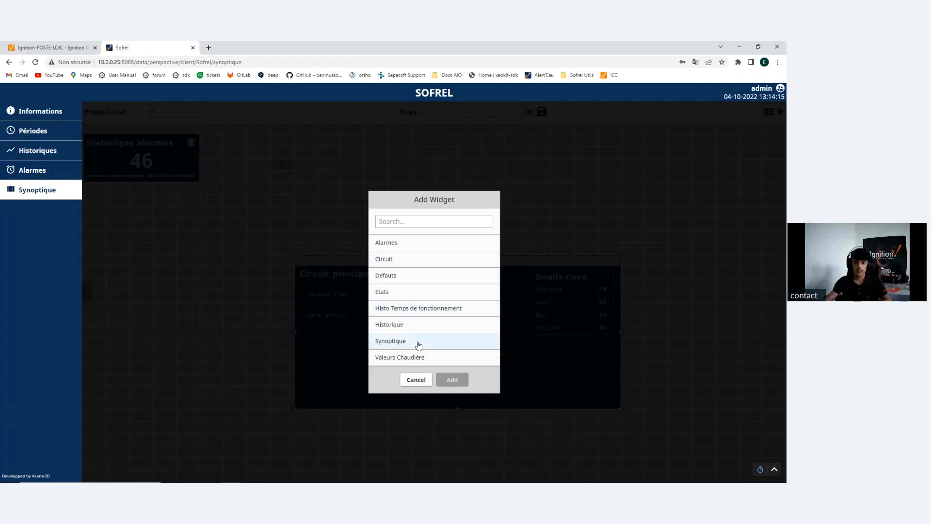
left_click(405, 324)
left_click(451, 380)
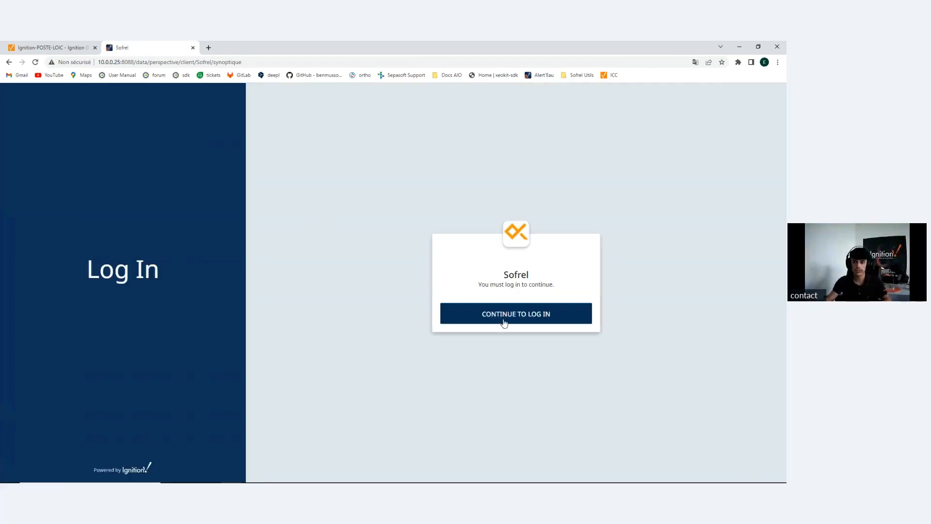
Step: Log back in to the Sofrel app and open Synoptique with local station S5
left_click(504, 321)
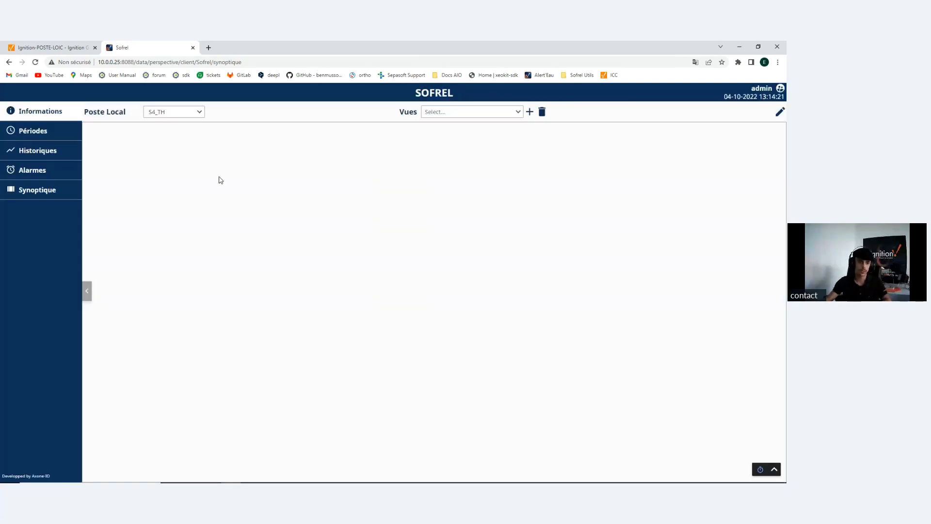
left_click(24, 193)
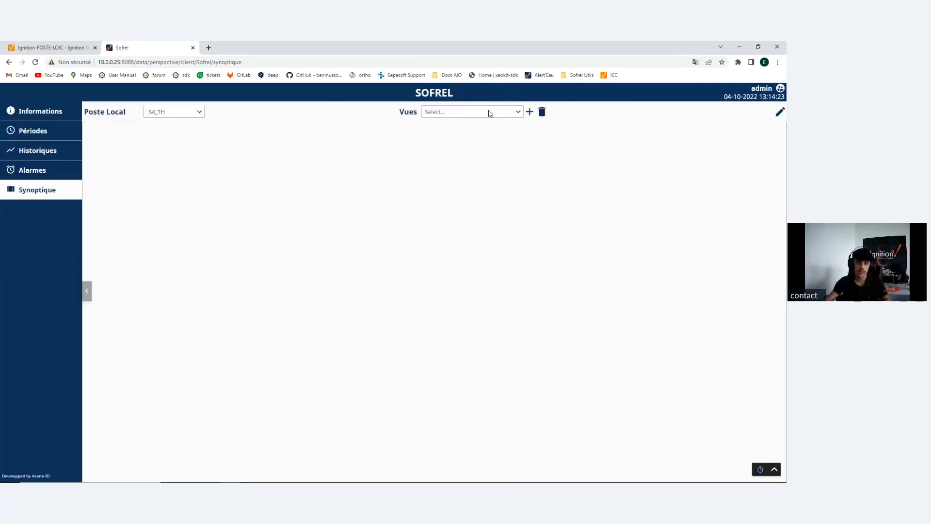
left_click(154, 109)
left_click(165, 128)
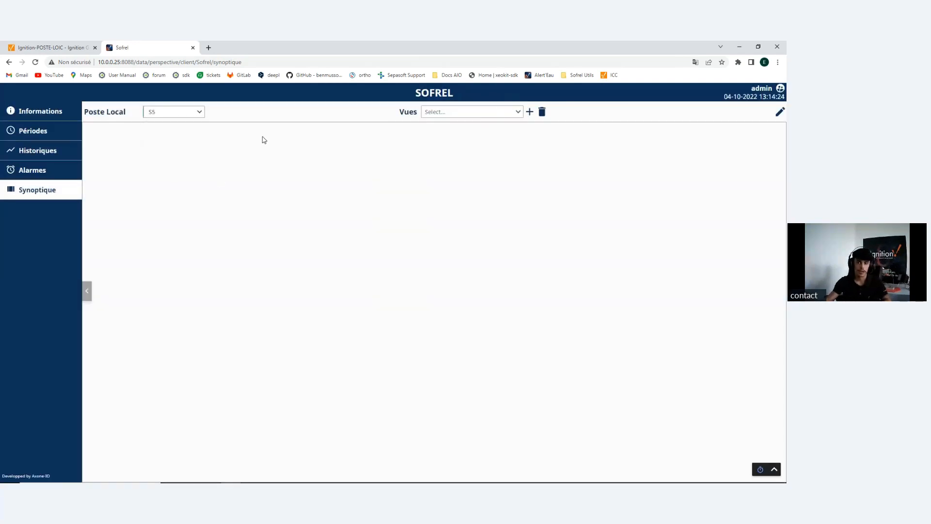
Step: Start a new S5 view with the Alarmes widget and Circuit principal Synoptique shifted left
left_click(530, 112)
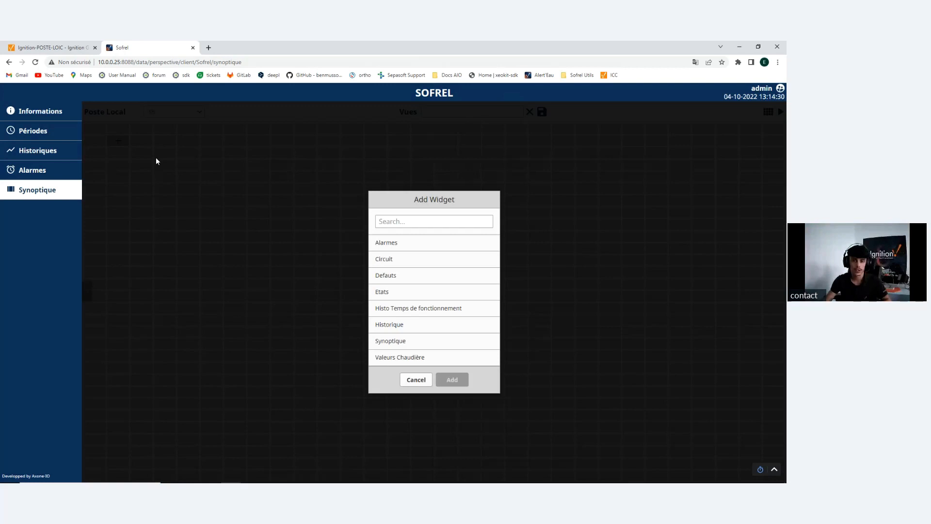
left_click(388, 243)
left_click(452, 379)
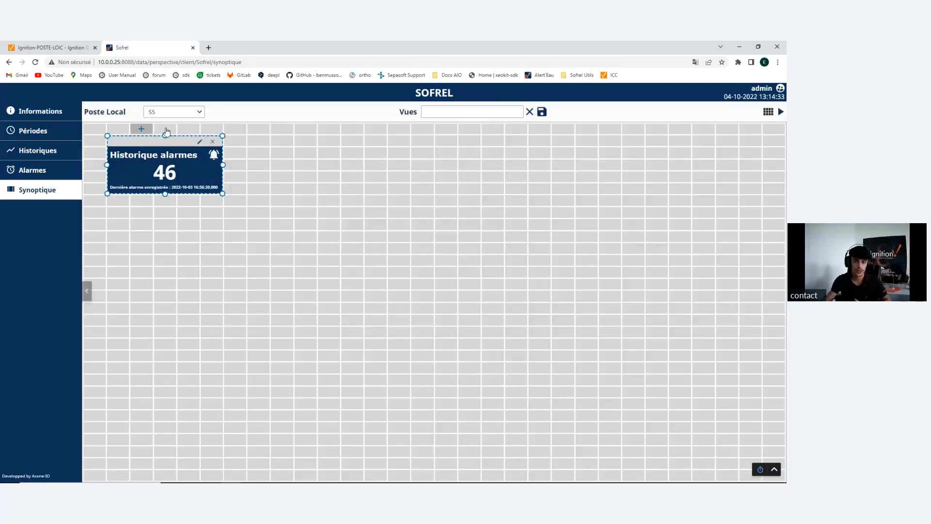
left_click(322, 286)
left_click(408, 347)
left_click(452, 380)
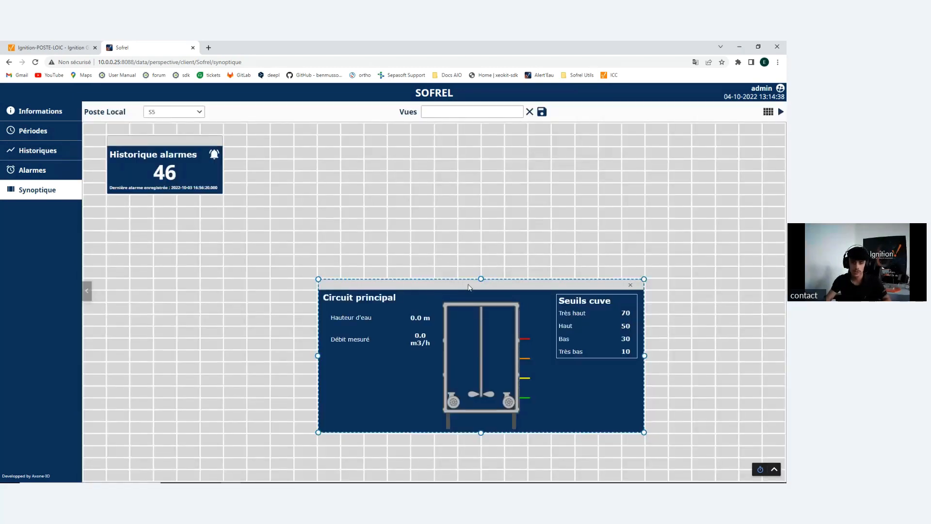
left_click_drag(470, 287, 423, 286)
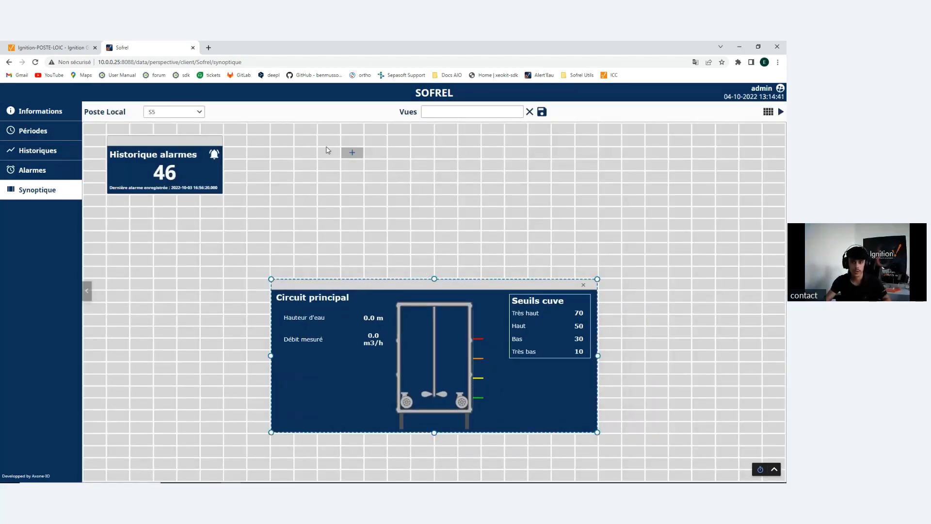
left_click(329, 141)
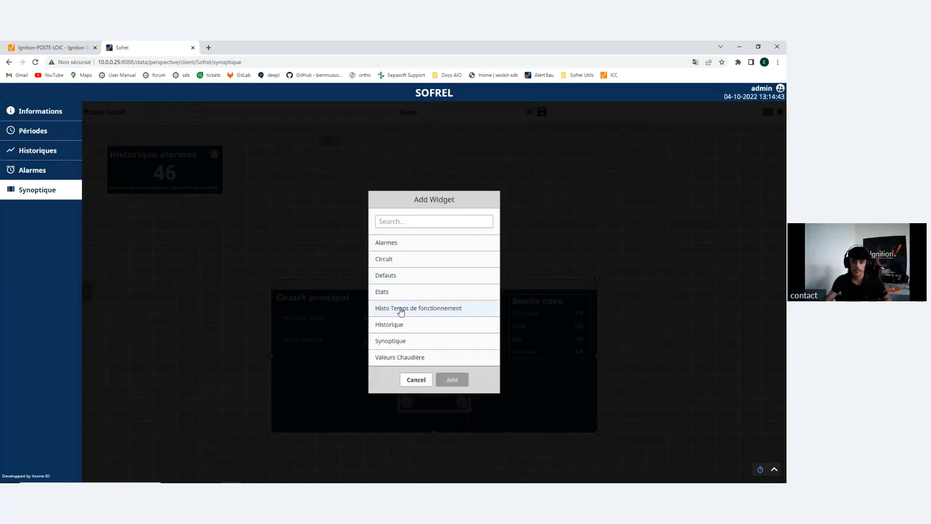
Step: Add a Historique chart and a Histo Temps de fonctionnement chart to the top cells
left_click(400, 326)
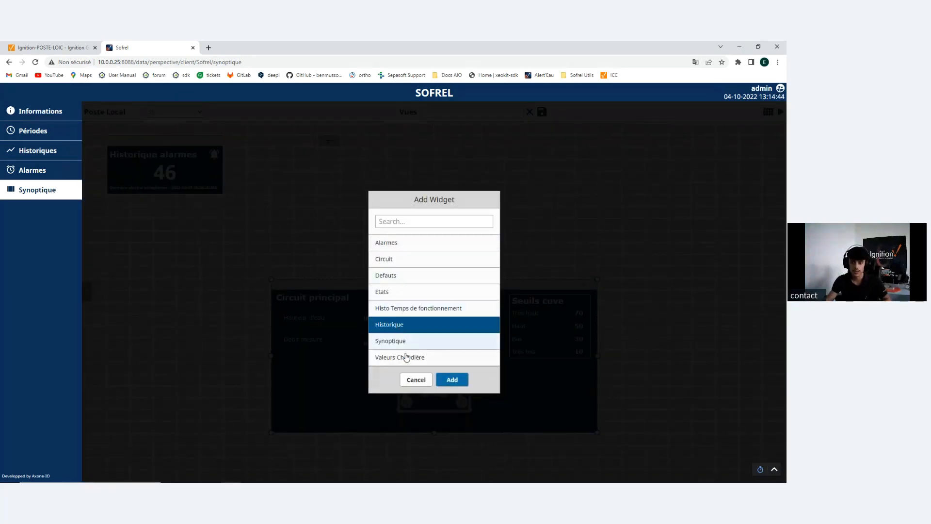
left_click(449, 383)
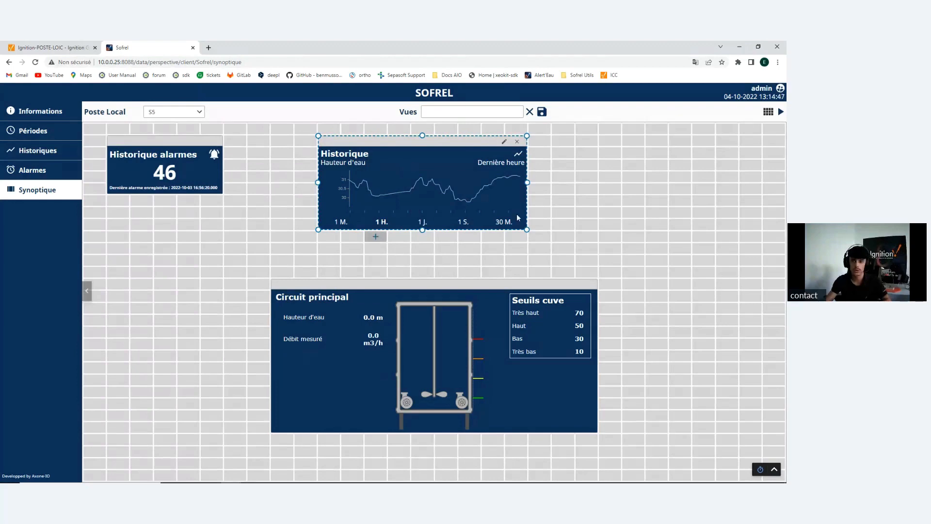
left_click_drag(466, 142, 404, 142)
left_click(516, 140)
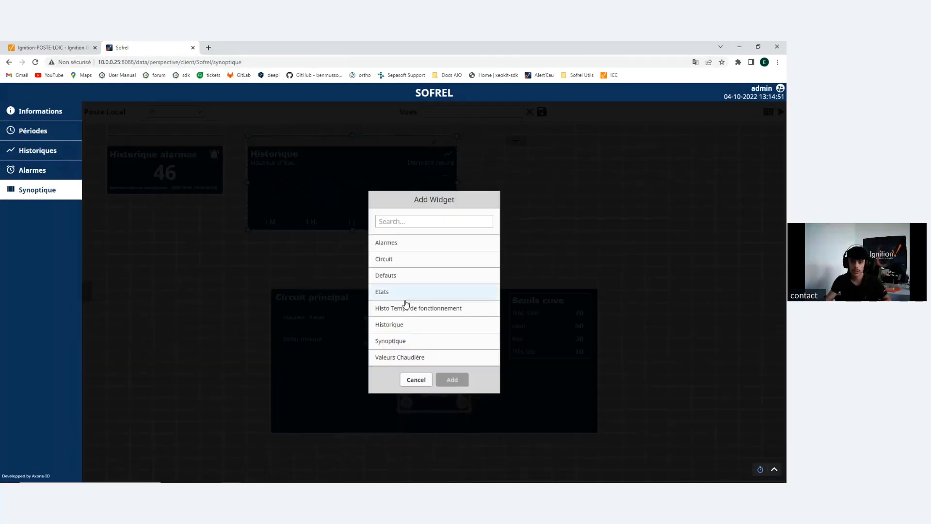
left_click(422, 308)
left_click(451, 380)
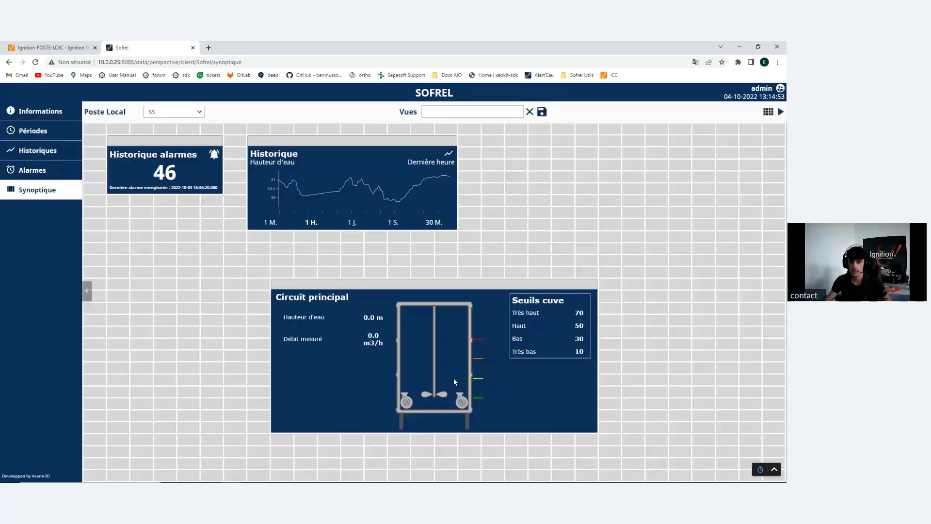
Step: Add the Defauts widget on the left with Etats below it, then select the view-name field
left_click(118, 296)
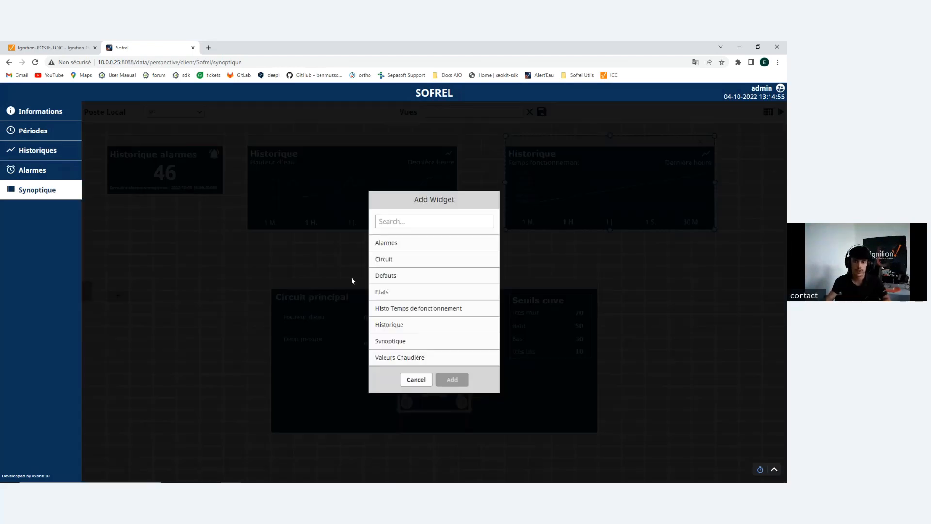
left_click(401, 275)
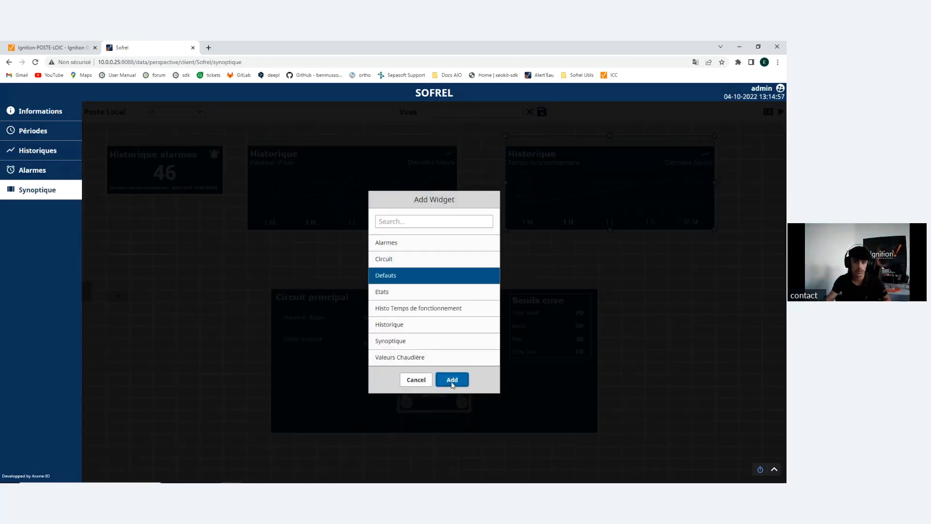
left_click(452, 379)
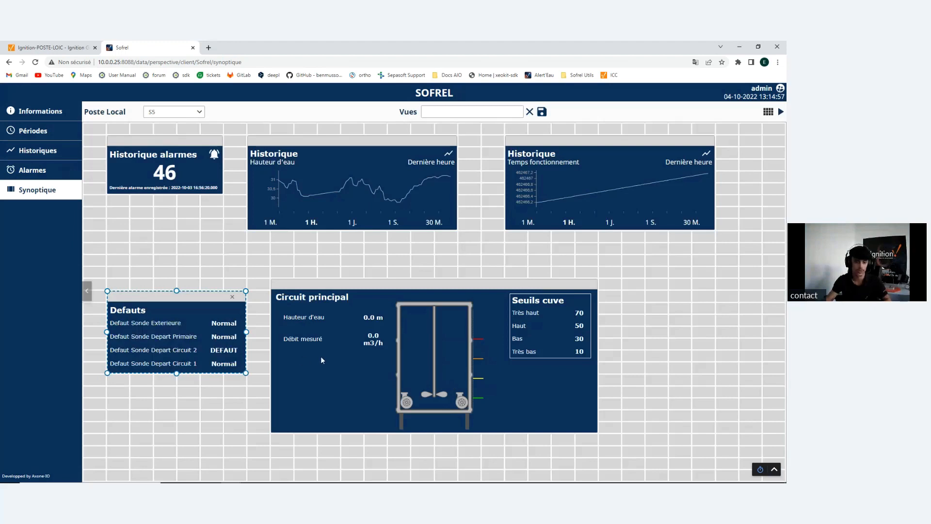
left_click(118, 393)
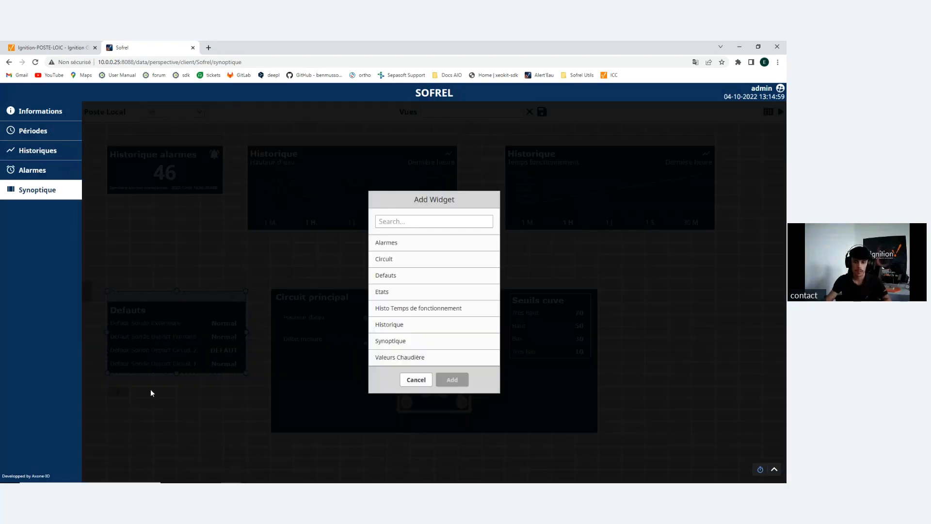
left_click(392, 291)
left_click(452, 380)
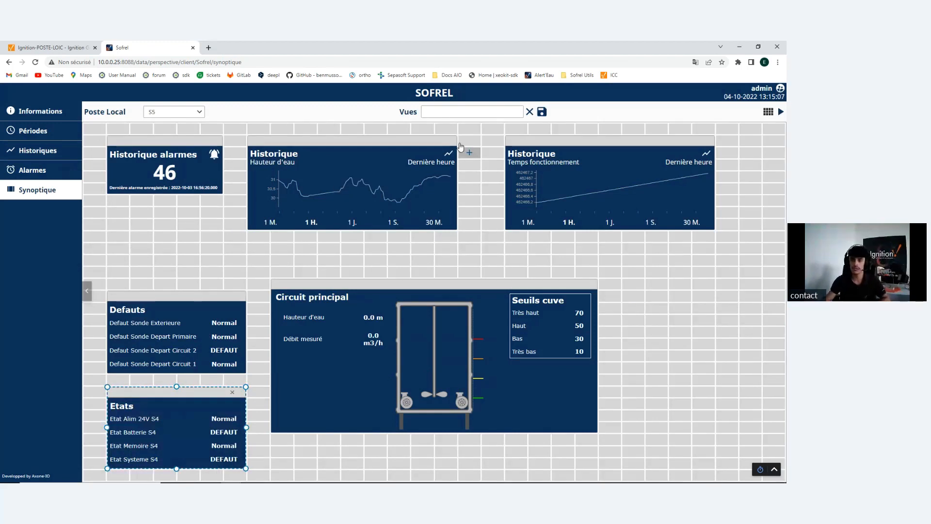
left_click(467, 115)
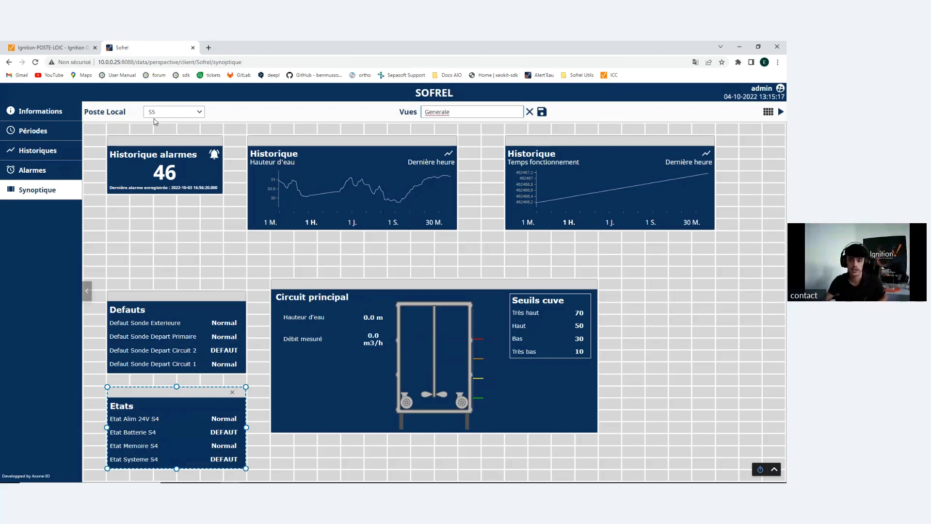
Step: Save the S5 view as 'Generale', hiding its layout grid
left_click(543, 112)
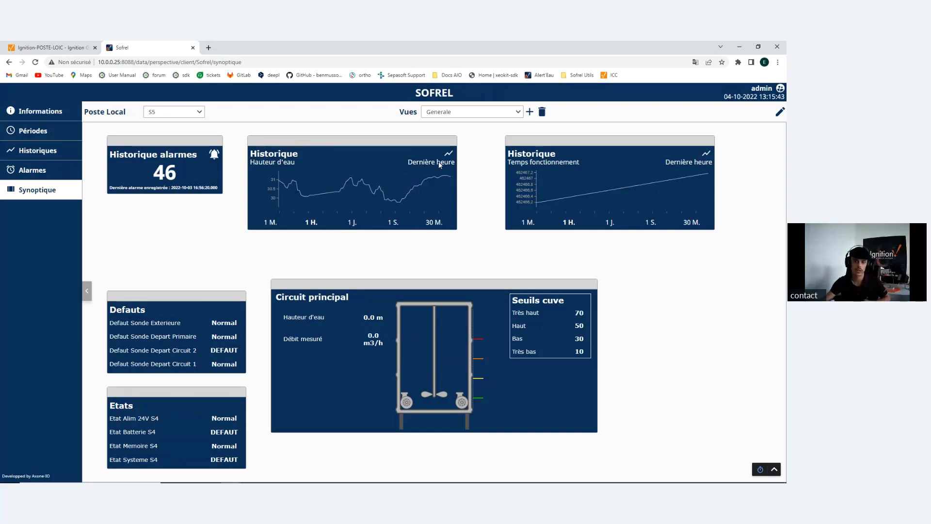
Step: Set the Hauteur d'eau chart to 1 week and the Temps fonctionnement chart to 1 day
left_click(351, 226)
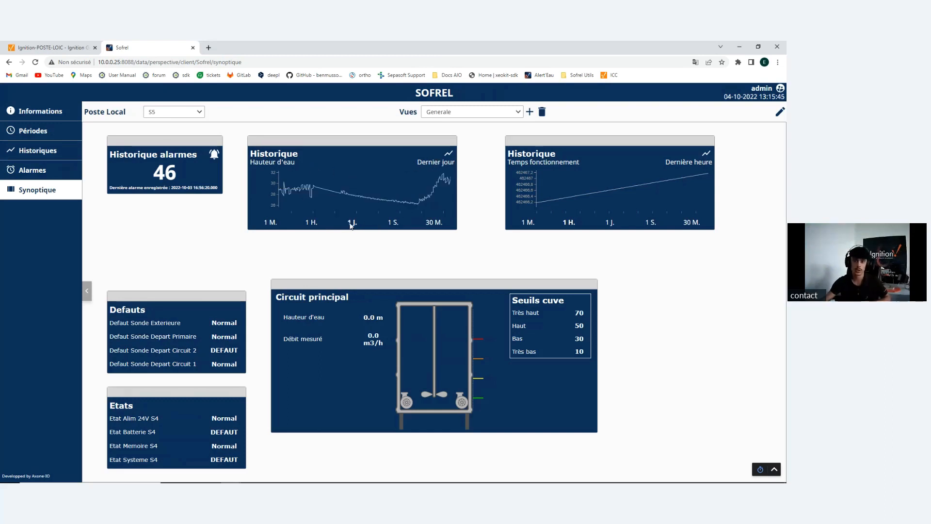
left_click(392, 222)
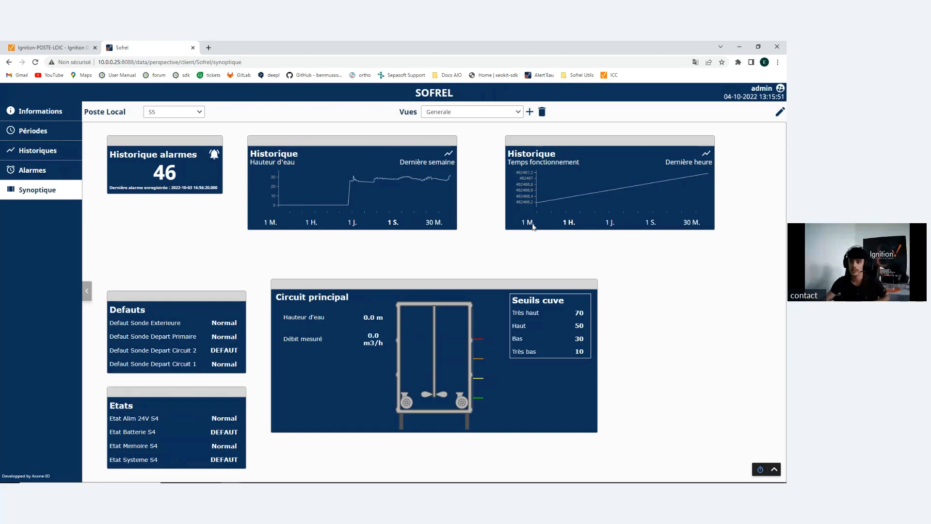
left_click(610, 224)
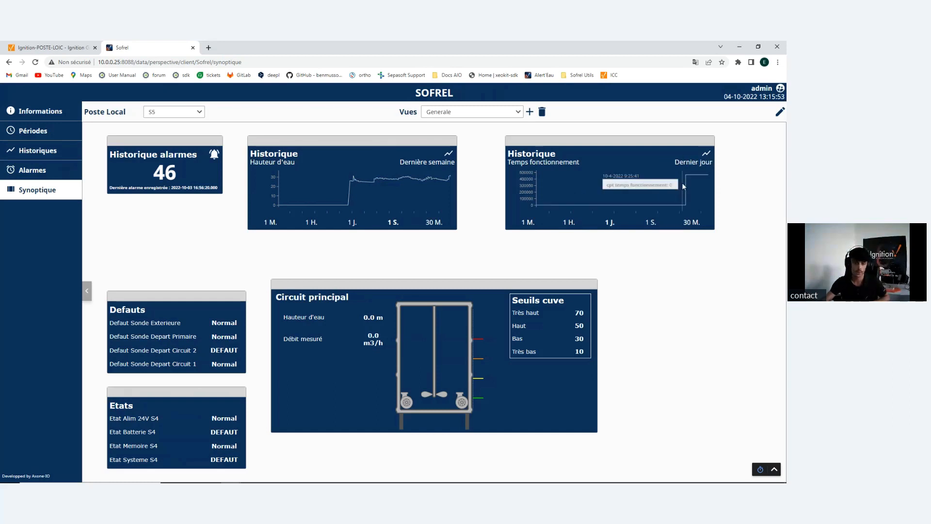
Step: Switch Poste Local to S4_TH, confirm it has no saved views, and start a new layout
left_click(163, 115)
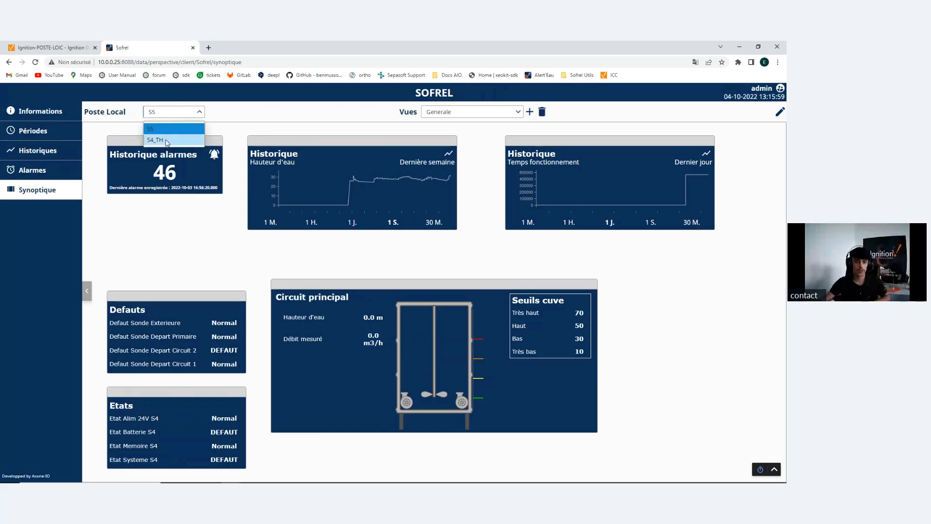
left_click(165, 140)
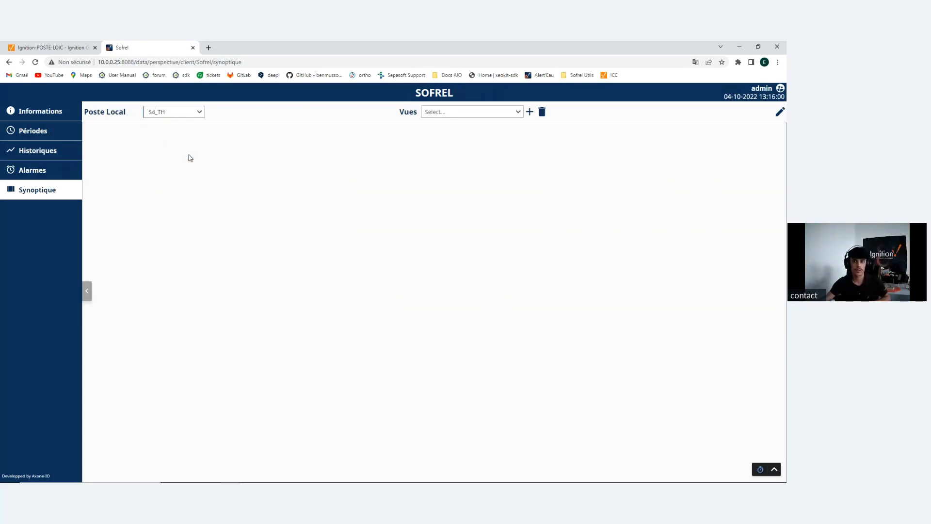
left_click(518, 113)
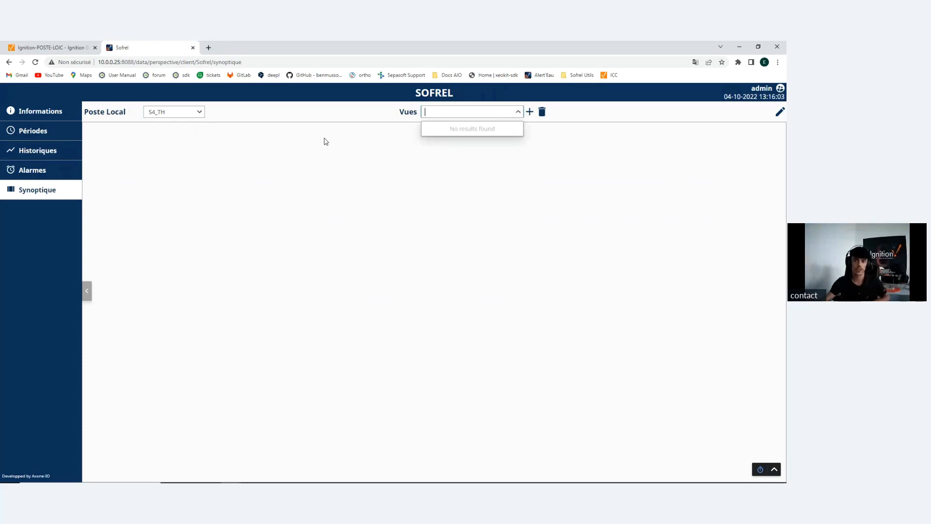
left_click(280, 133)
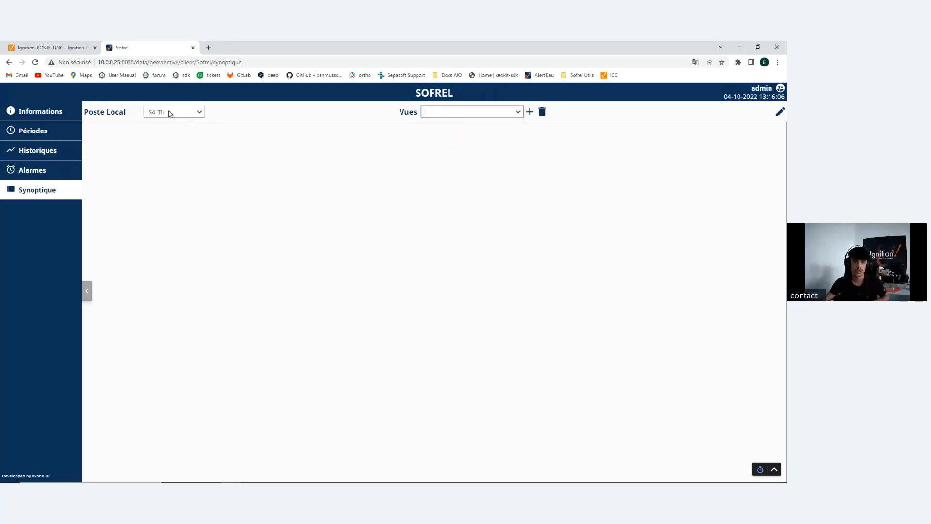
left_click(470, 112)
left_click(479, 112)
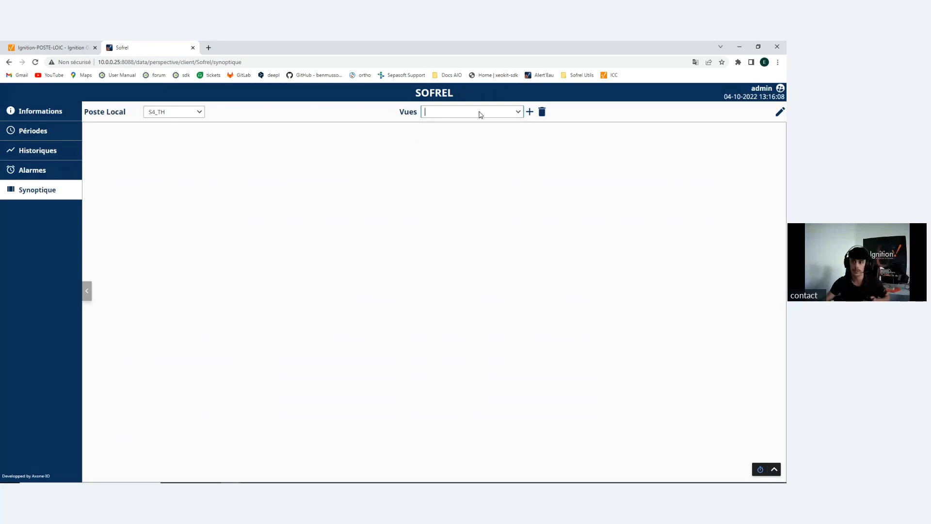
left_click(529, 112)
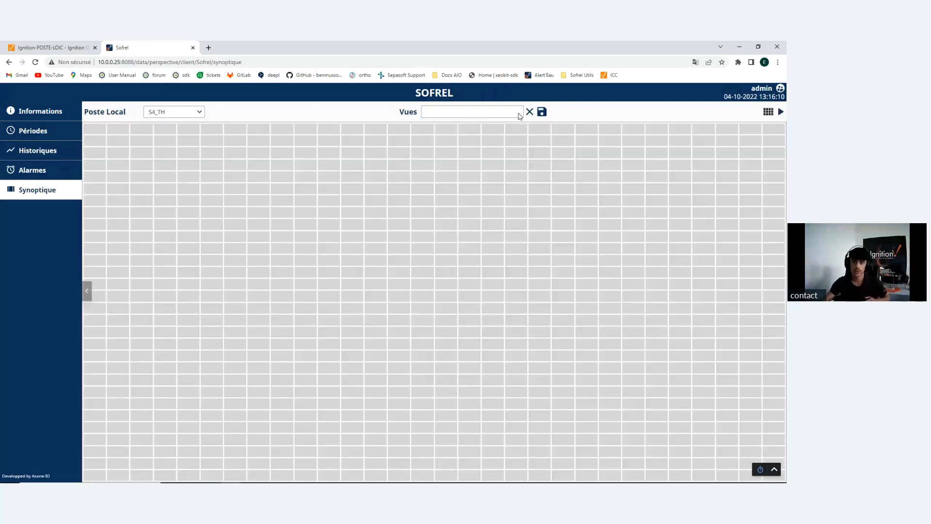
Step: Add the Synoptique (Circuit principal) widget, shift it left, and add Valeurs Chaudière at top right
left_click(336, 274)
left_click(398, 341)
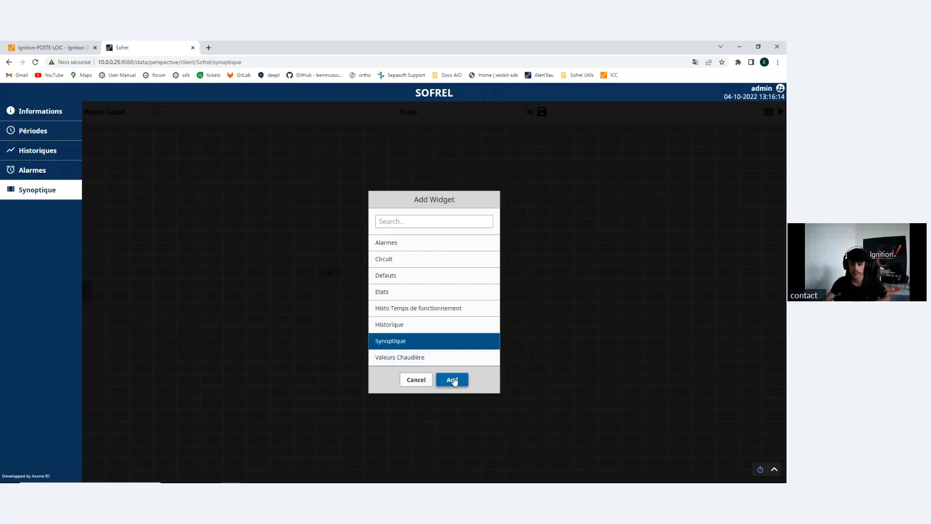
left_click(452, 380)
left_click_drag(502, 276, 463, 275)
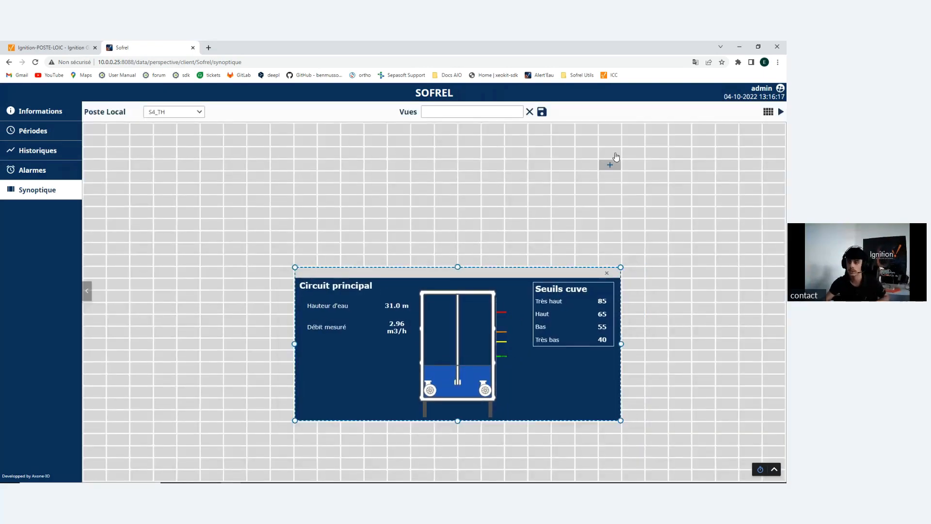
left_click(657, 142)
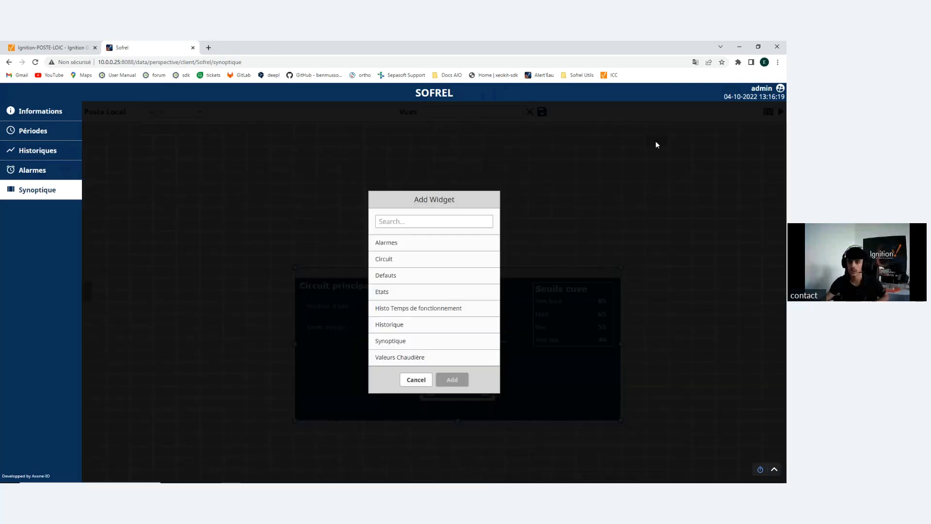
left_click(404, 357)
left_click(458, 381)
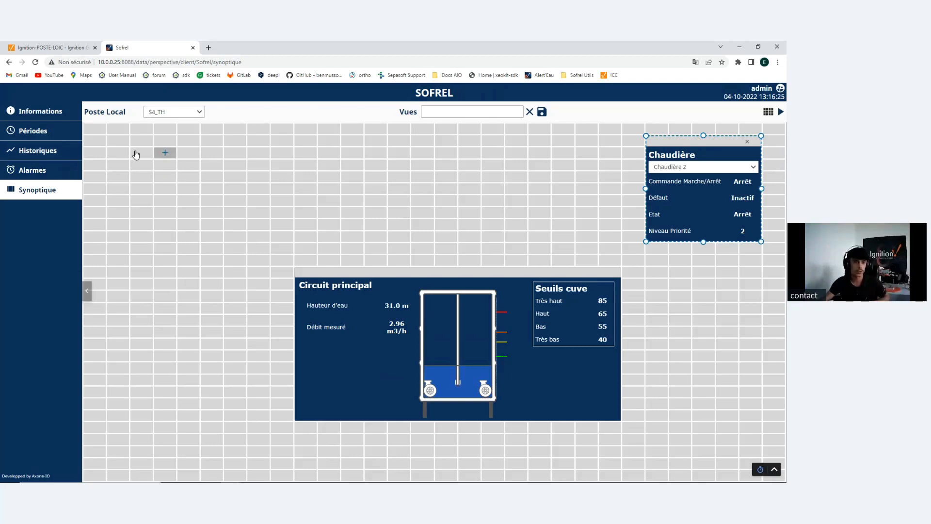
Step: Add Alarmes at top left, then Etats and Historique widgets in the remaining empty cells
left_click(118, 142)
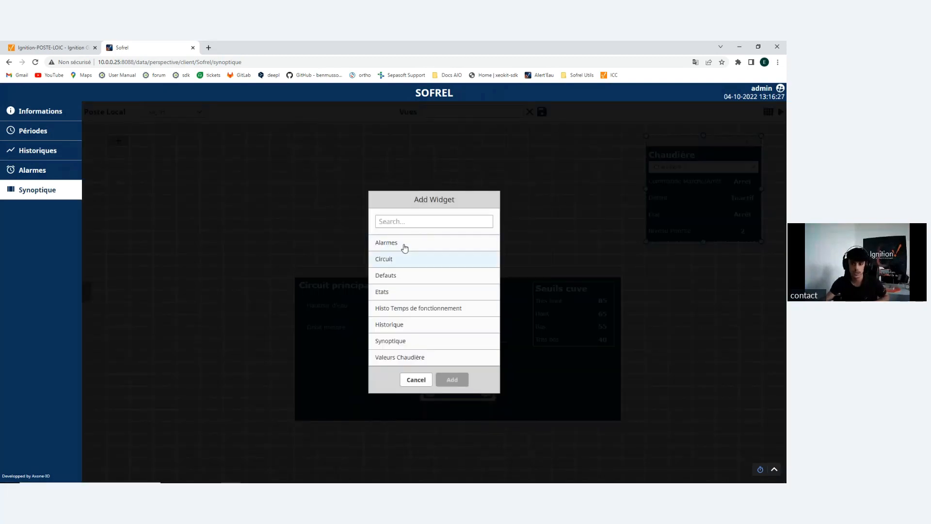
left_click(397, 243)
left_click(451, 379)
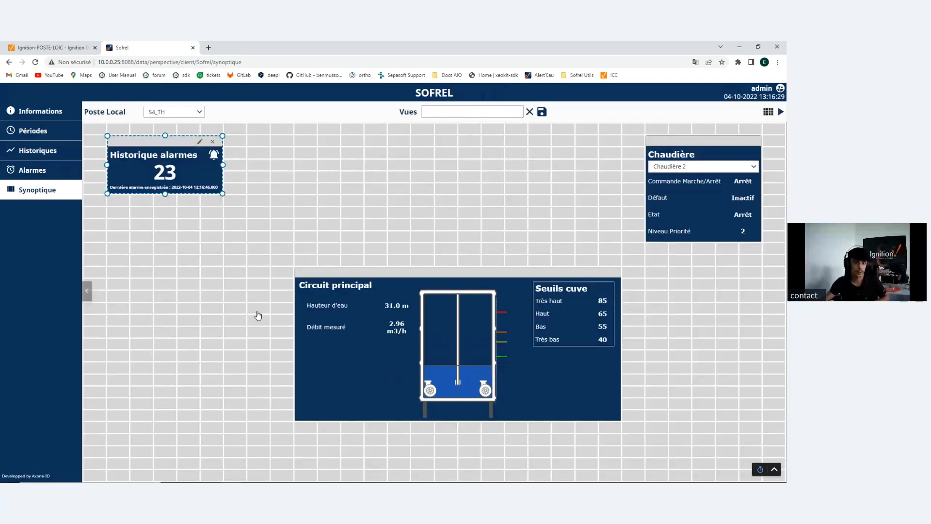
left_click(117, 224)
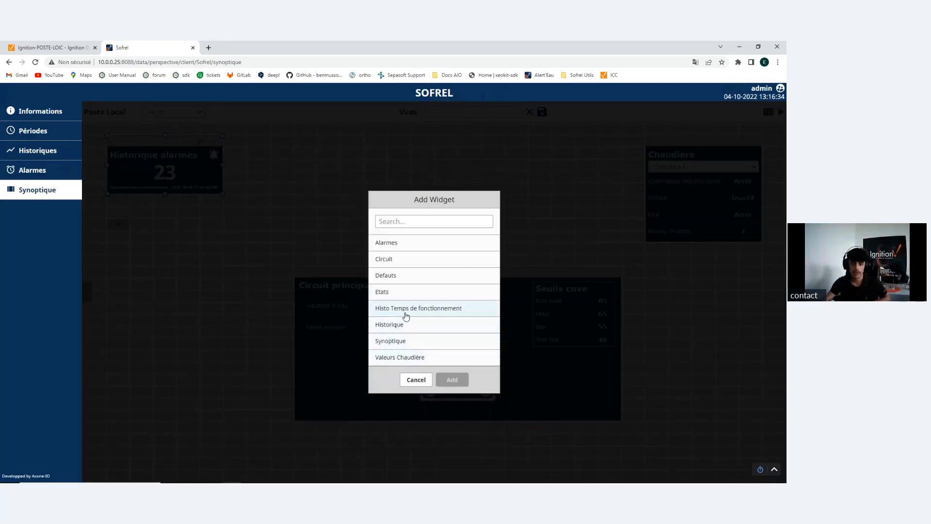
left_click(401, 295)
left_click(452, 380)
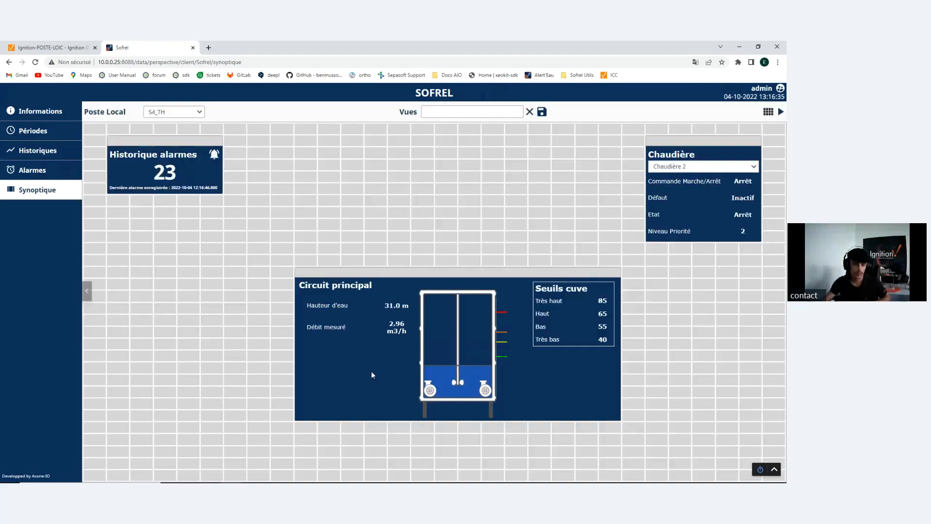
left_click(332, 164)
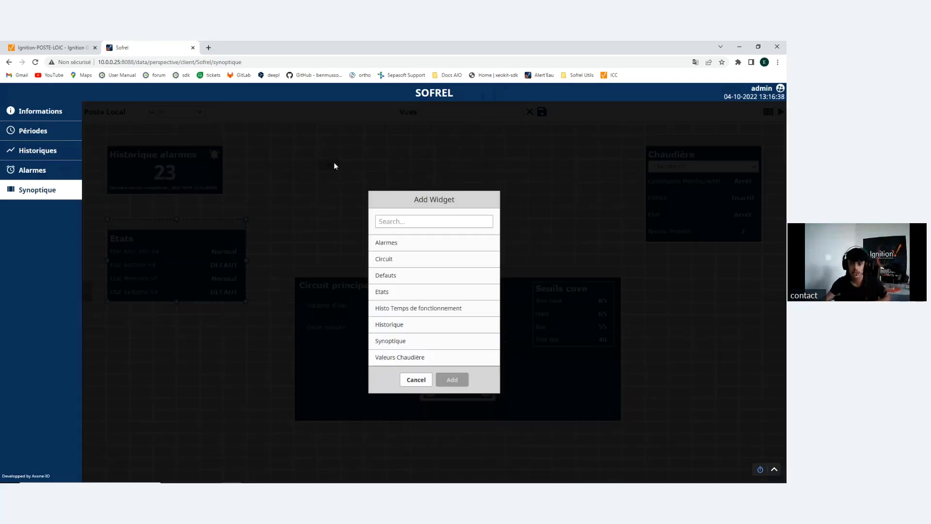
left_click(401, 325)
left_click(452, 381)
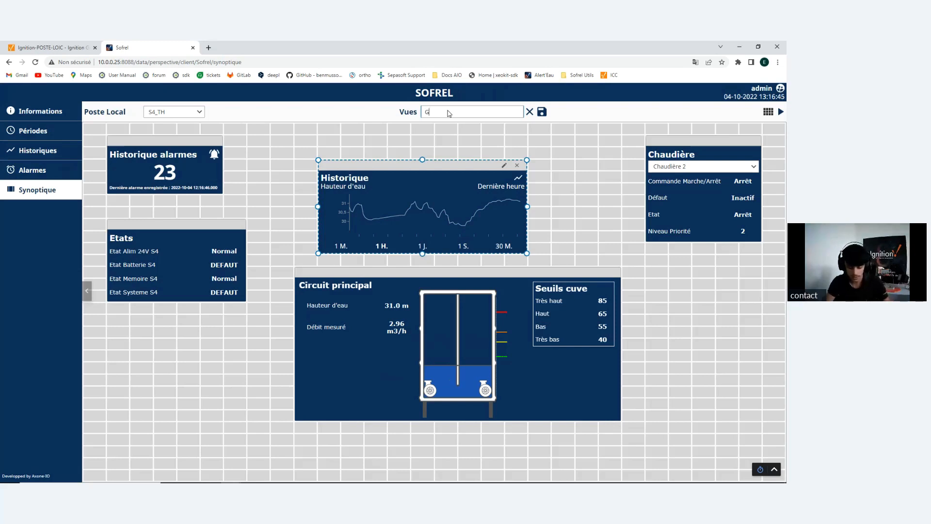
Step: Name the S4_TH layout 'Synoptique', save it, and confirm it appears in the Vues list
type("Genezr")
key("BackSpace")
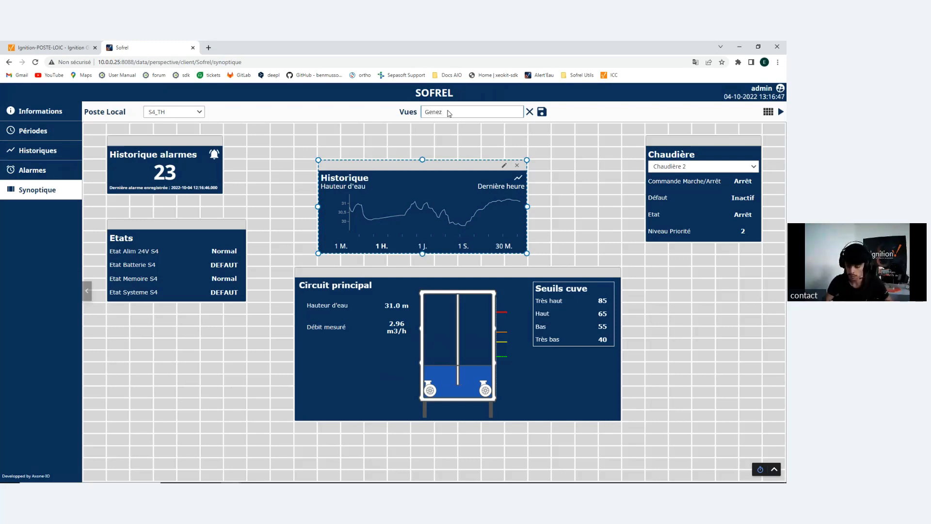
key("BackSpace")
key("BackSpace")
key("BackSpace")
key("BackSpace")
key("BackSpace")
type("Sy")
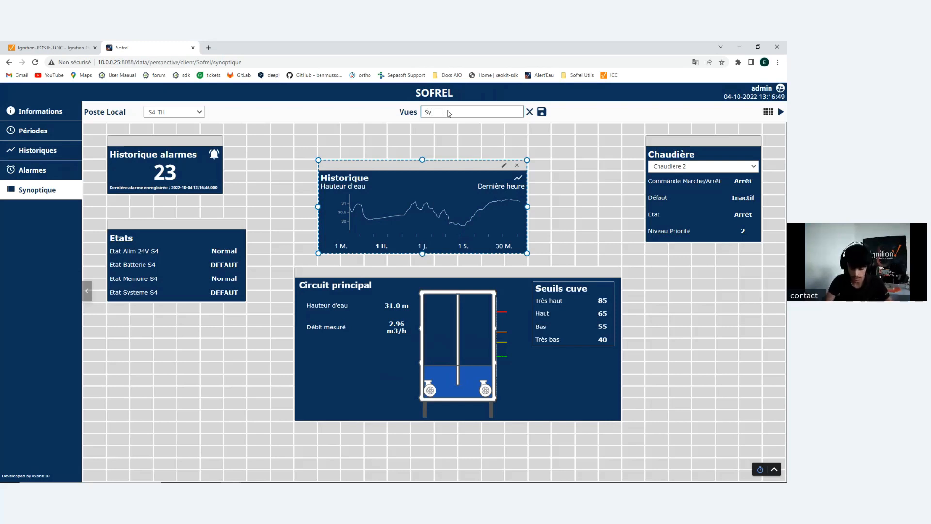
type("noptique")
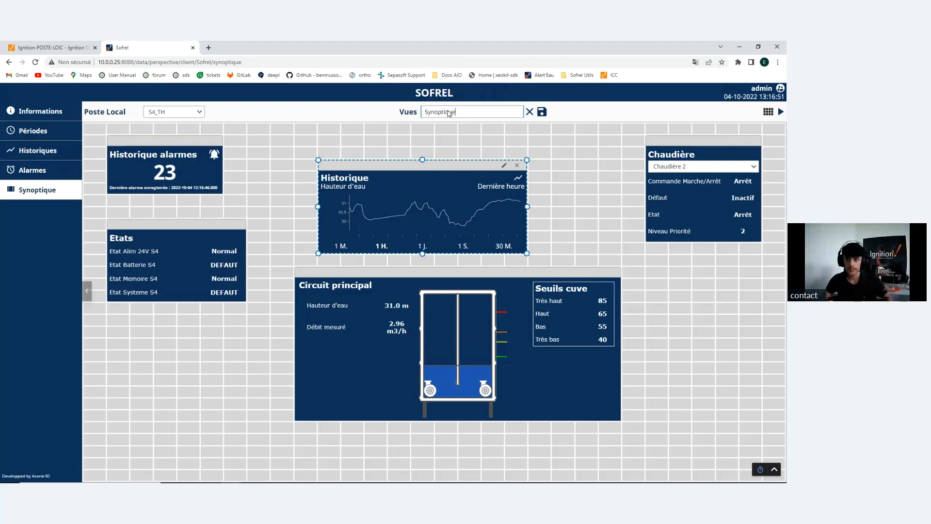
left_click(541, 112)
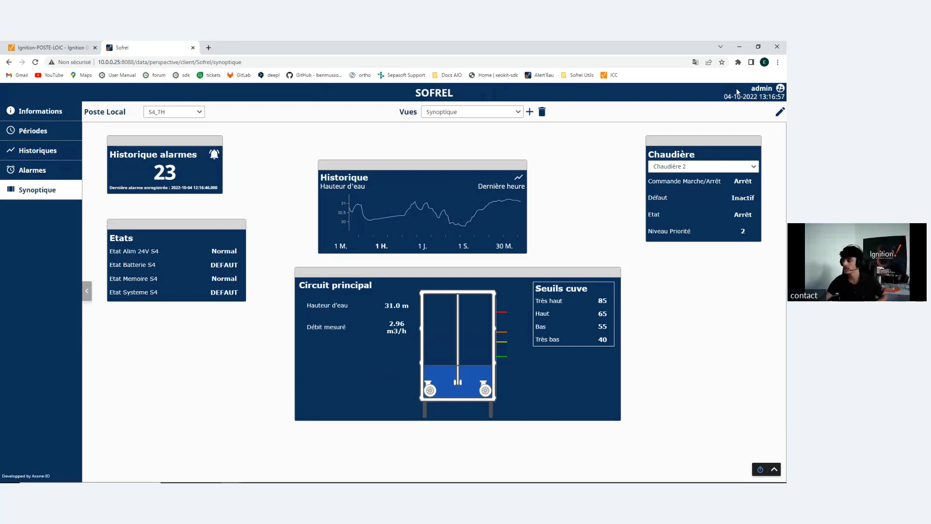
left_click(488, 117)
left_click(469, 130)
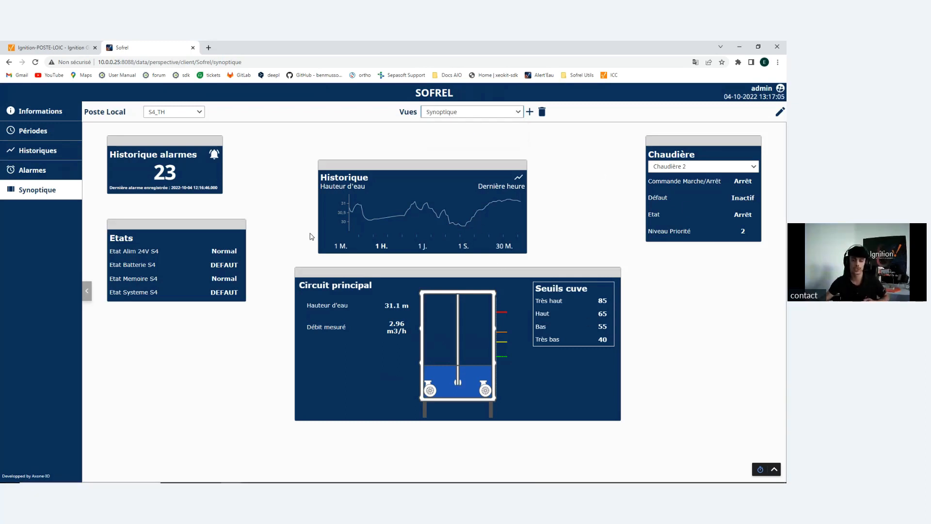
mouse_move(368, 216)
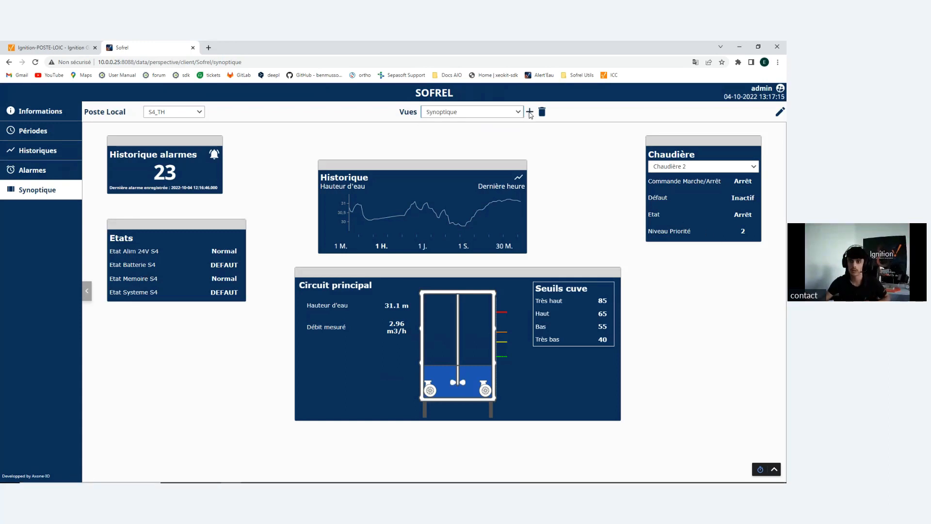
Step: Start another new layout with Defauts, Etats and Valeurs Chaudière widgets stacked in the left column
left_click(530, 112)
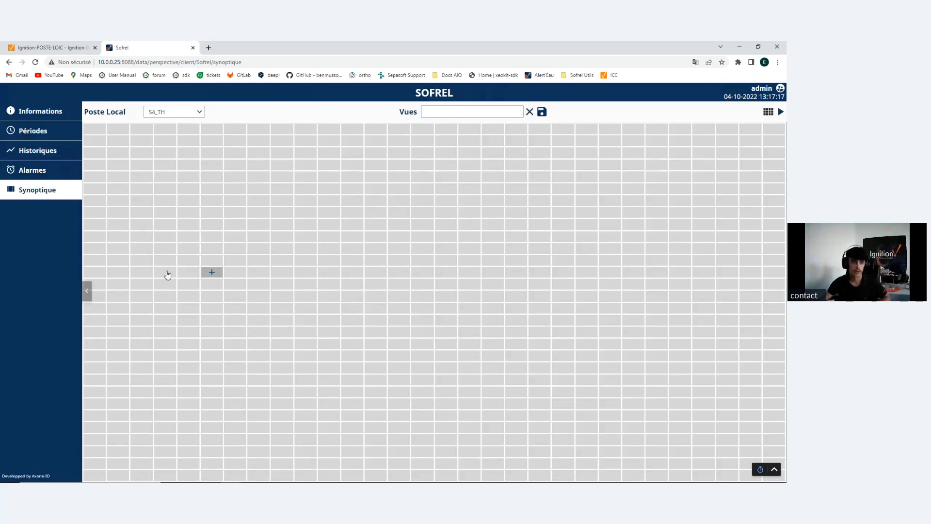
left_click(118, 142)
left_click(412, 280)
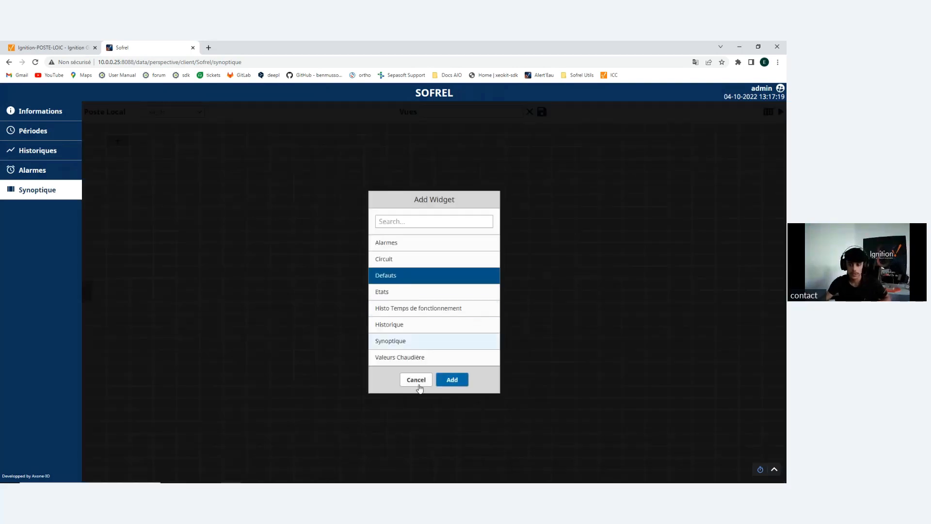
left_click(450, 380)
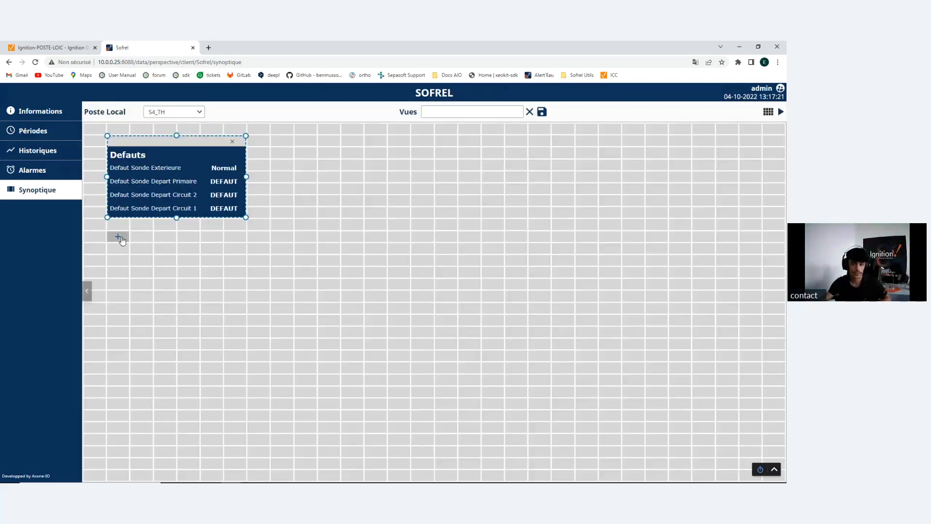
left_click(118, 248)
left_click(391, 291)
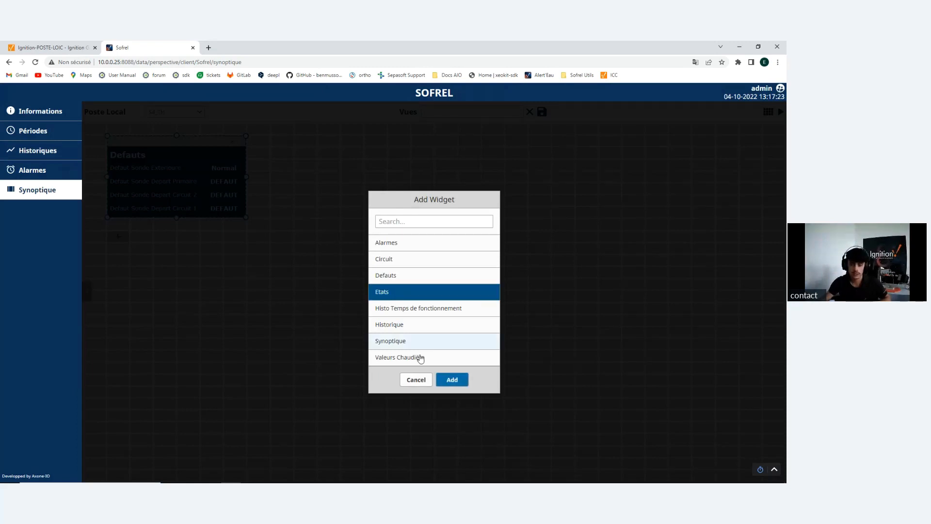
left_click(451, 380)
left_click(118, 331)
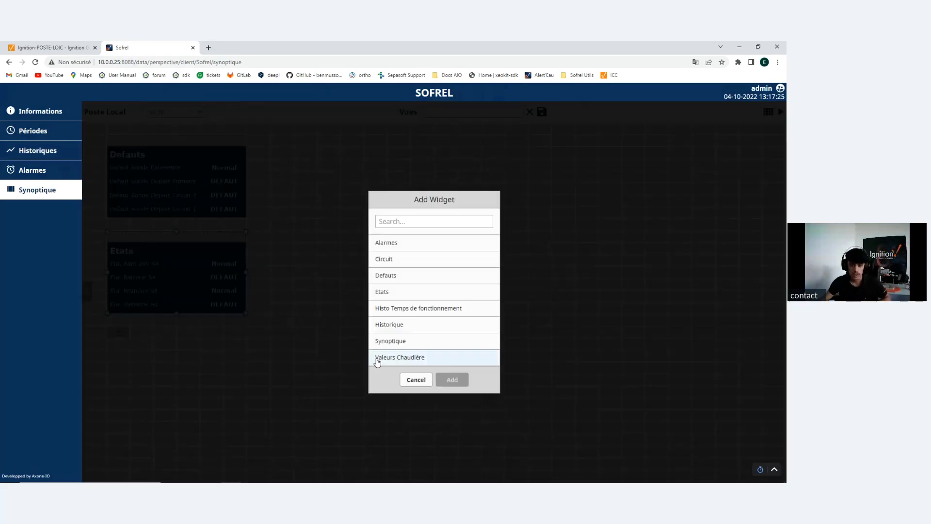
left_click(417, 357)
left_click(457, 386)
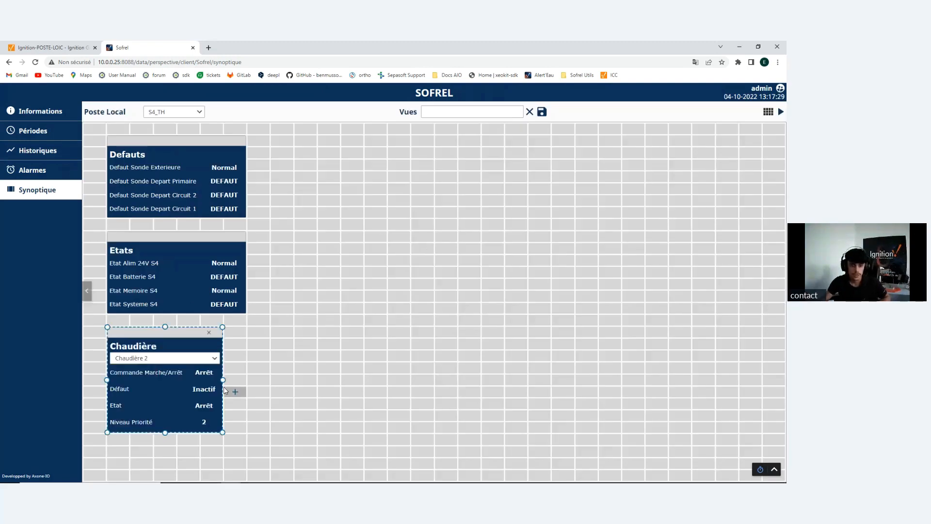
Step: Widen the Chaudière widget and add a Circuit widget positioned to its upper right
left_click_drag(223, 380, 273, 378)
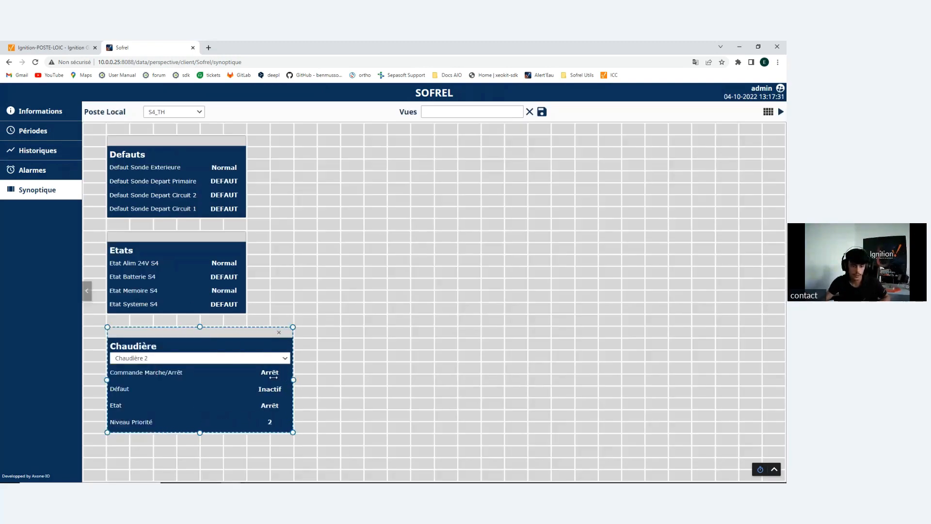
left_click(445, 154)
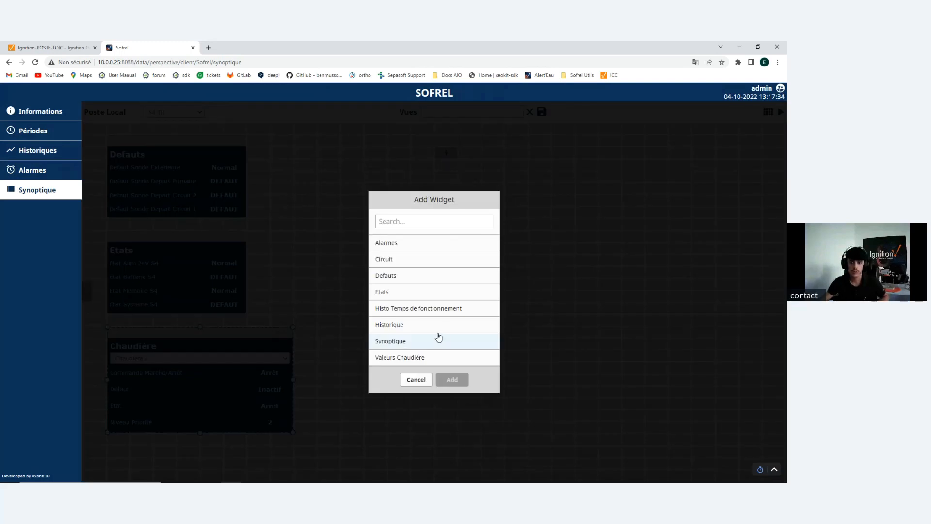
left_click(409, 266)
left_click(452, 379)
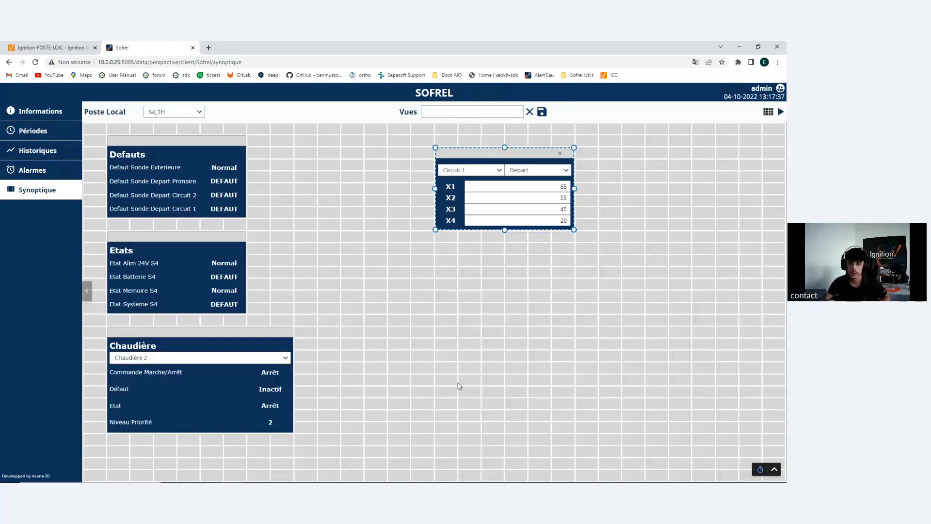
left_click_drag(517, 154, 569, 179)
left_click(450, 108)
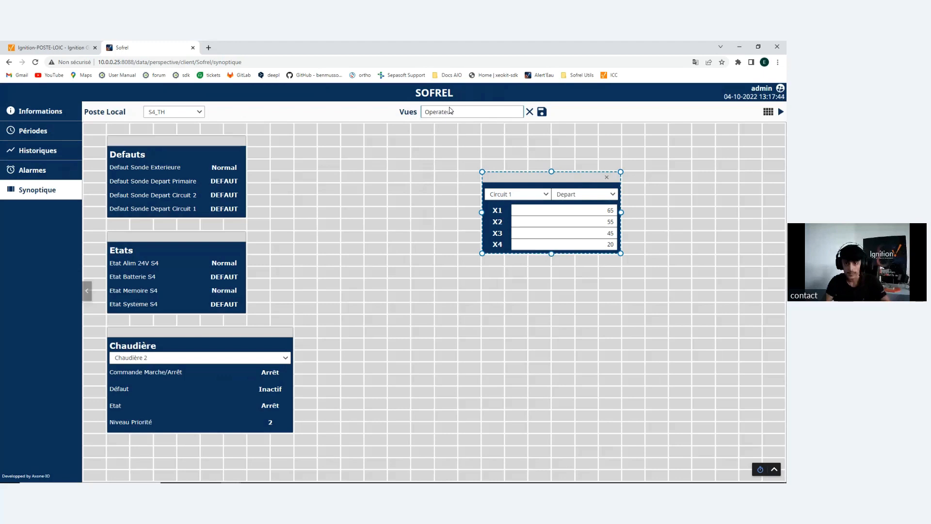
Step: Save the Operateur layout, then view Synoptique with Chaudière 1 selected
left_click(541, 112)
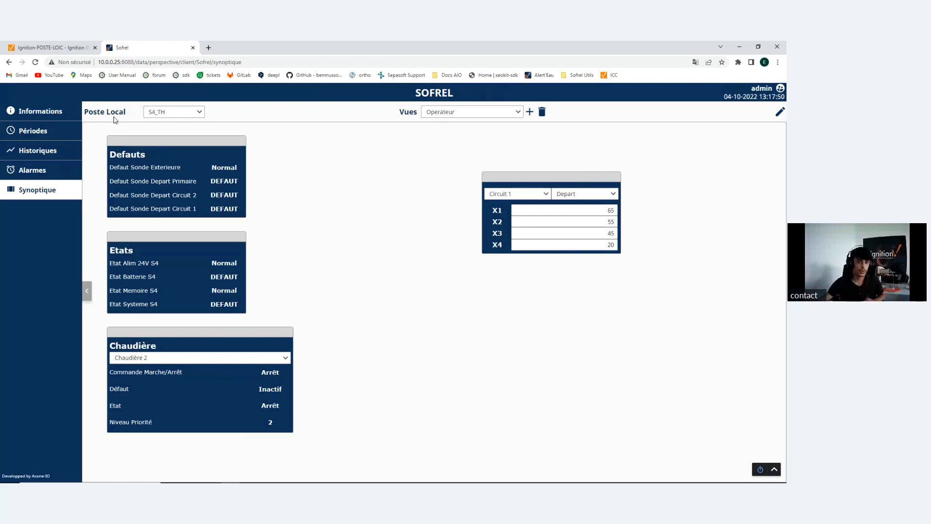
left_click(467, 114)
left_click(459, 128)
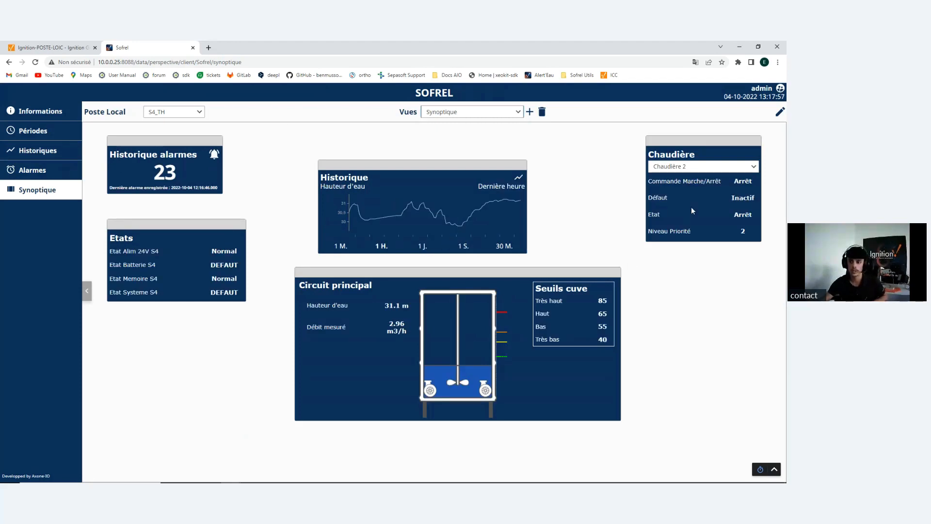
left_click(690, 170)
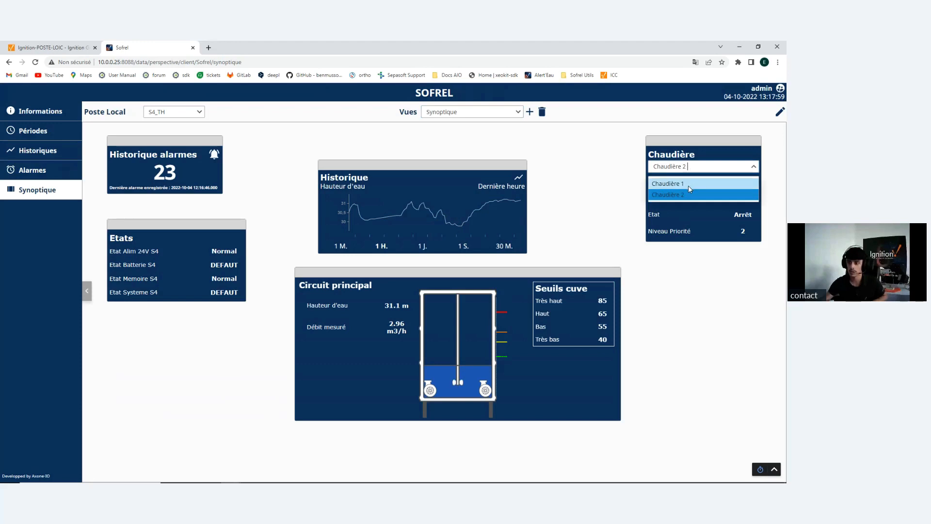
left_click(691, 186)
Step: Switch back to the Operateur view, then change Poste Local to S5
left_click(485, 112)
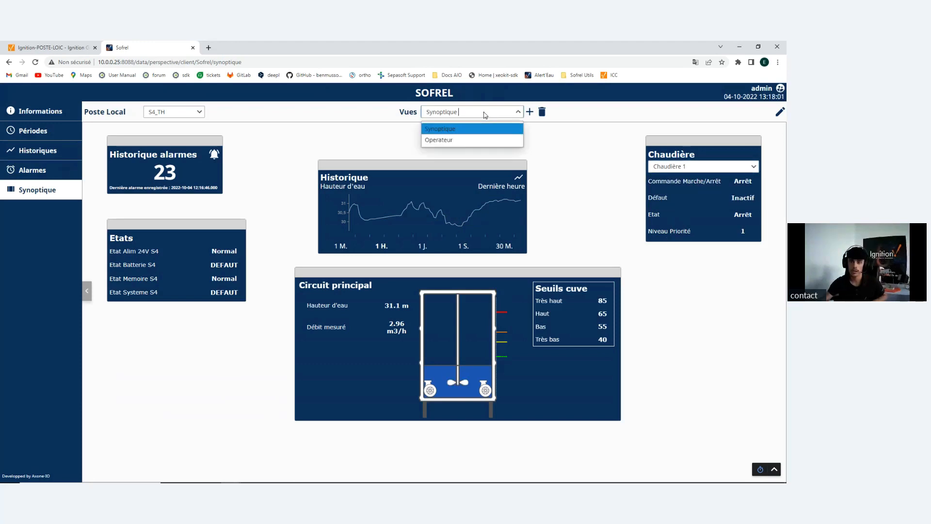
left_click(437, 141)
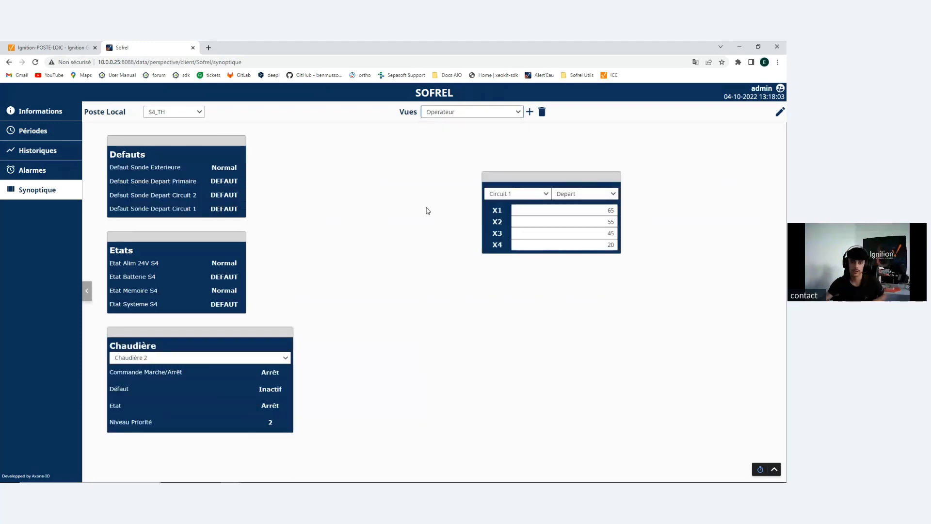
left_click(180, 114)
left_click(151, 129)
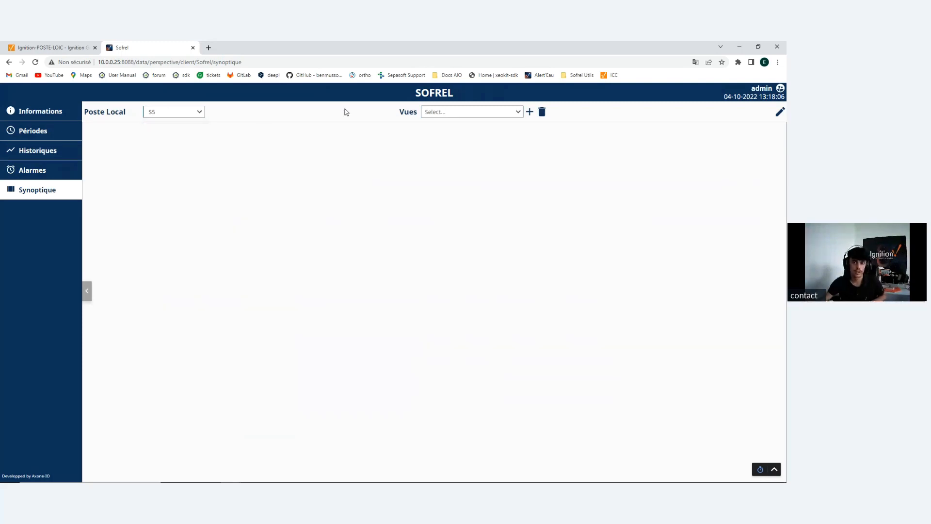
Step: Display S5's Generale view, then switch Poste Local back to S4_TH
left_click(470, 113)
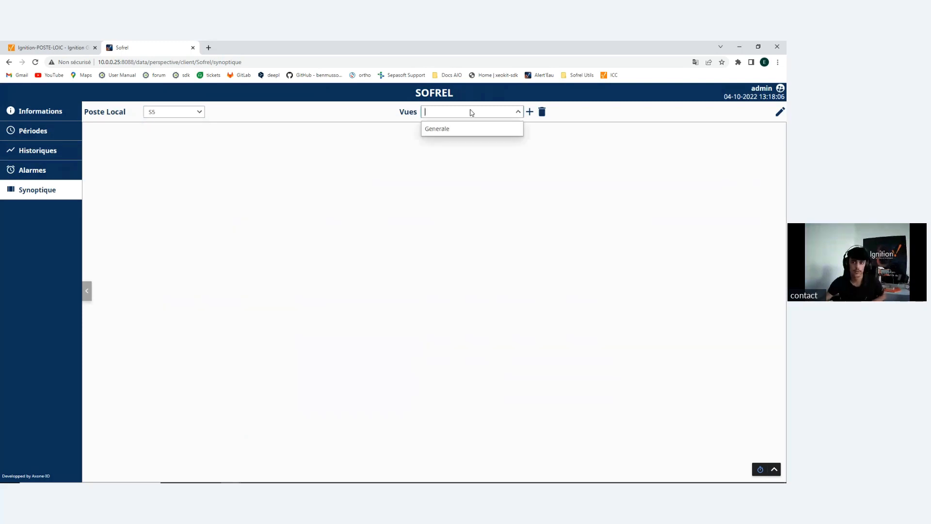
left_click(438, 129)
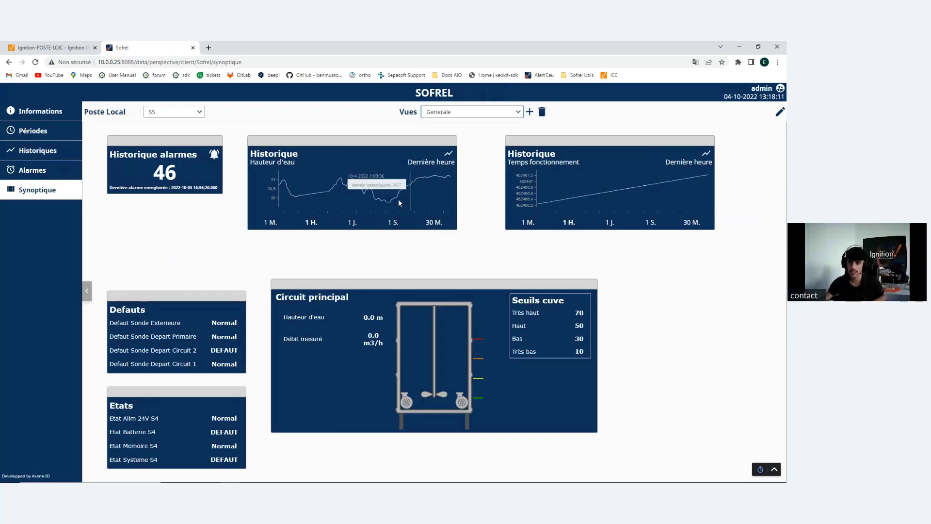
left_click(449, 114)
left_click(456, 112)
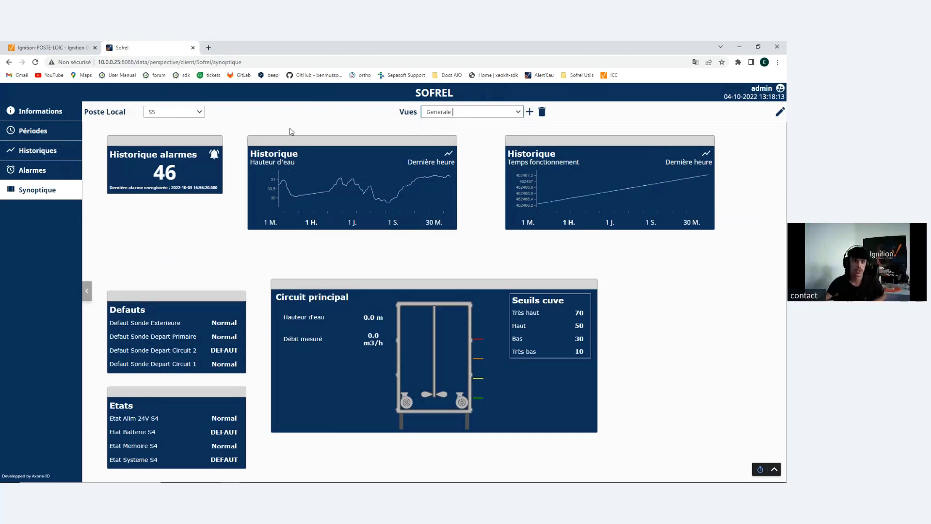
left_click(164, 115)
left_click(160, 140)
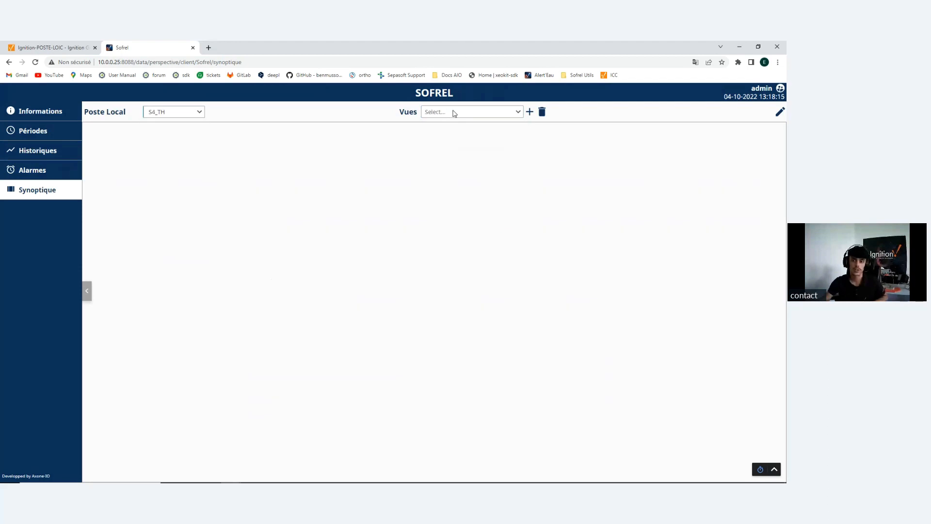
left_click(453, 113)
Step: Load the S4_TH Synoptique view, select Chaudière 1, then return to Ignition Designer
left_click(451, 130)
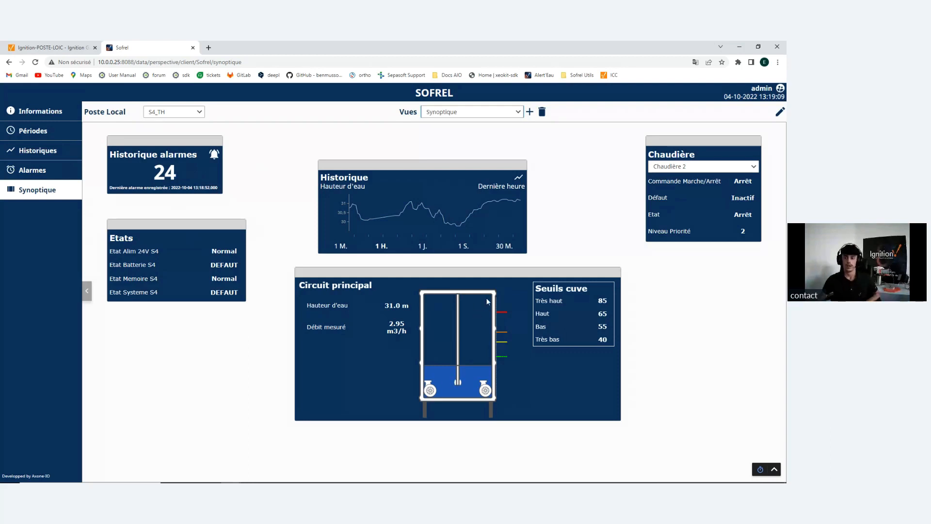
left_click(692, 173)
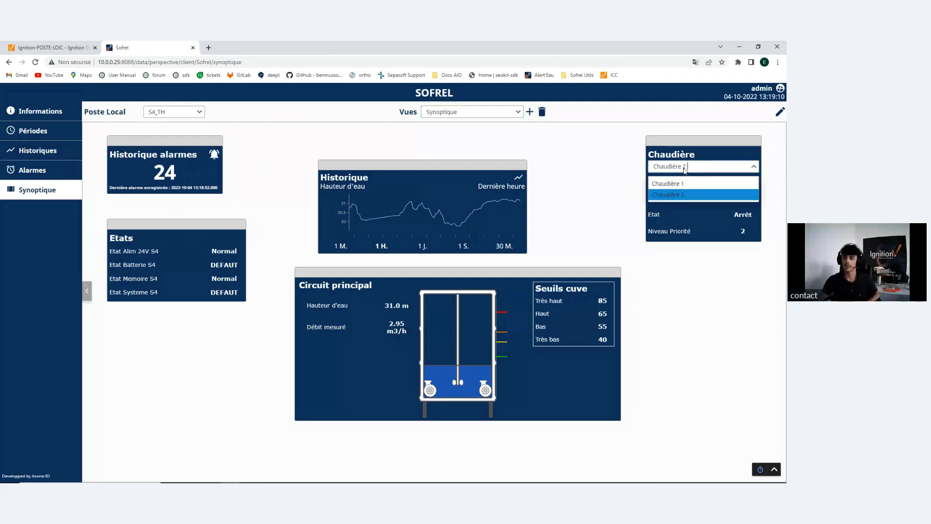
left_click(688, 184)
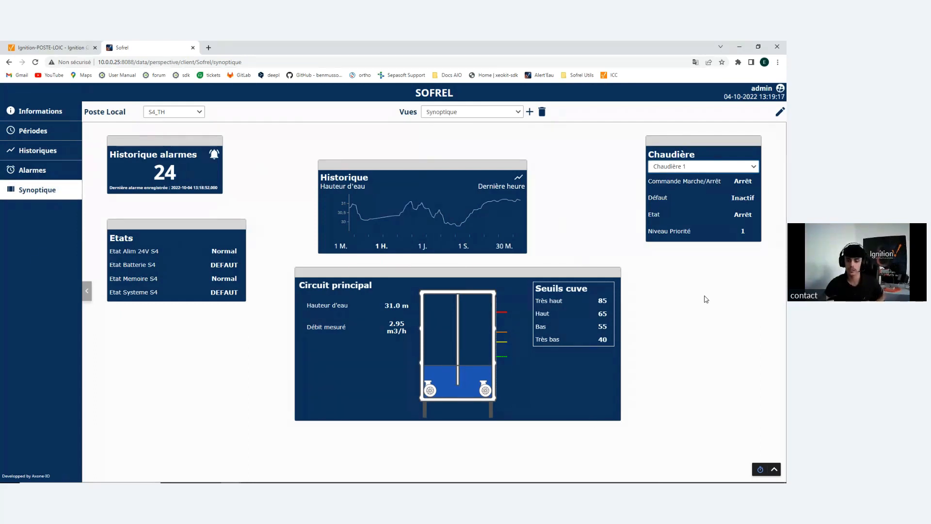
mouse_move(314, 474)
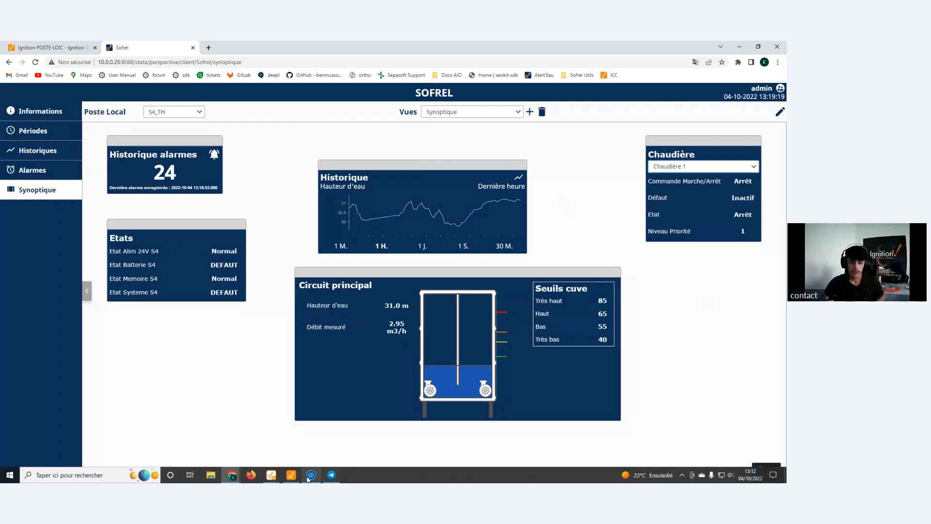
left_click(291, 476)
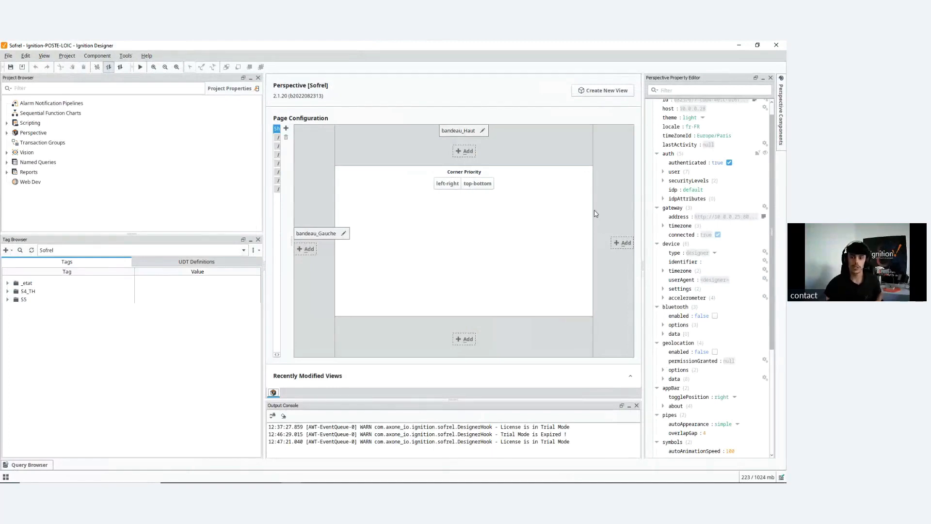
Step: Show the Perspective session properties, reviewing custom actualPLSelected, dashboard_config and getPL
left_click(27, 134)
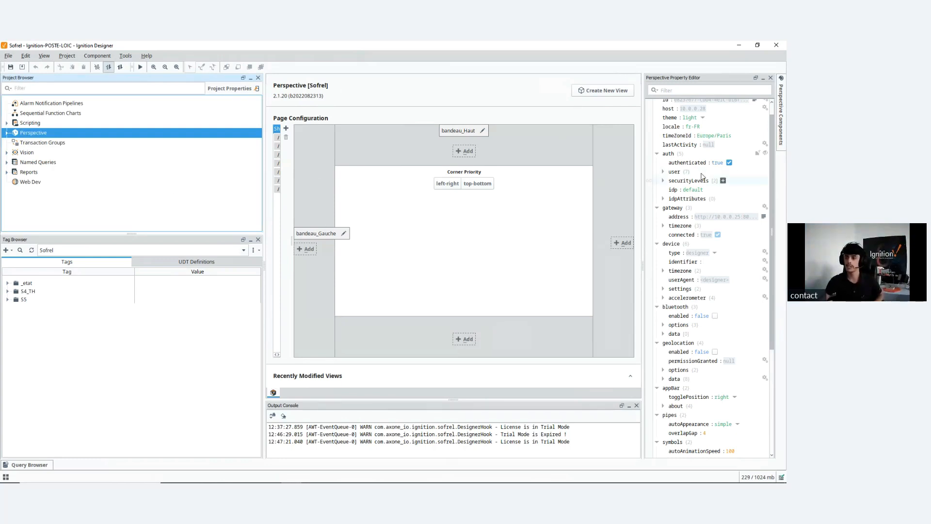
scroll(699, 285, "down", 3)
scroll(718, 237, "up", 3)
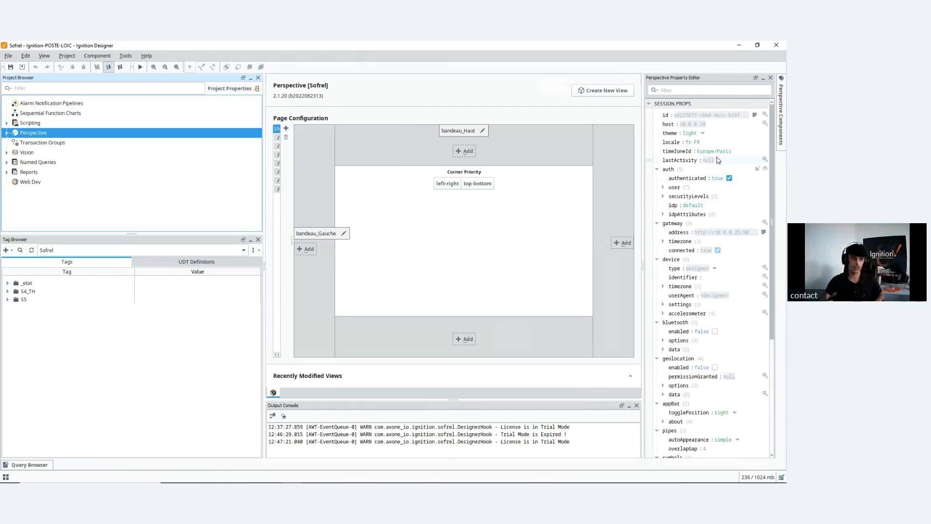
scroll(718, 160, "down", 10)
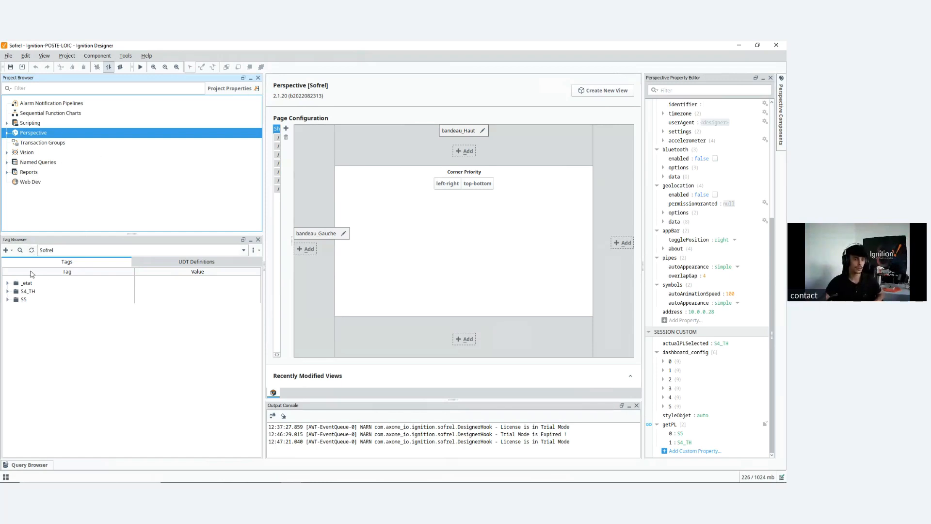
left_click(63, 254)
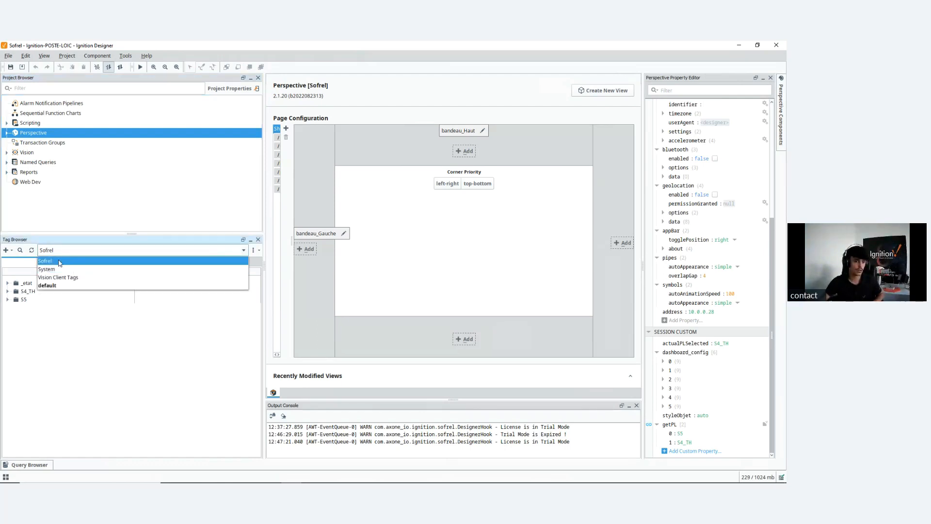
Step: In the Sofrel tag provider, expand _etat to view EtatLicence and NbPosteLocaux, and enlarge the tree
left_click(49, 265)
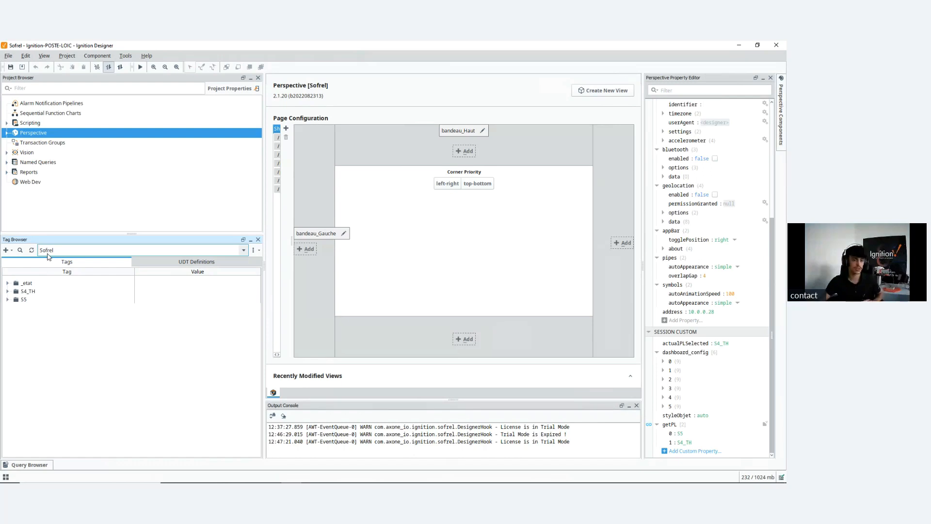
left_click(22, 286)
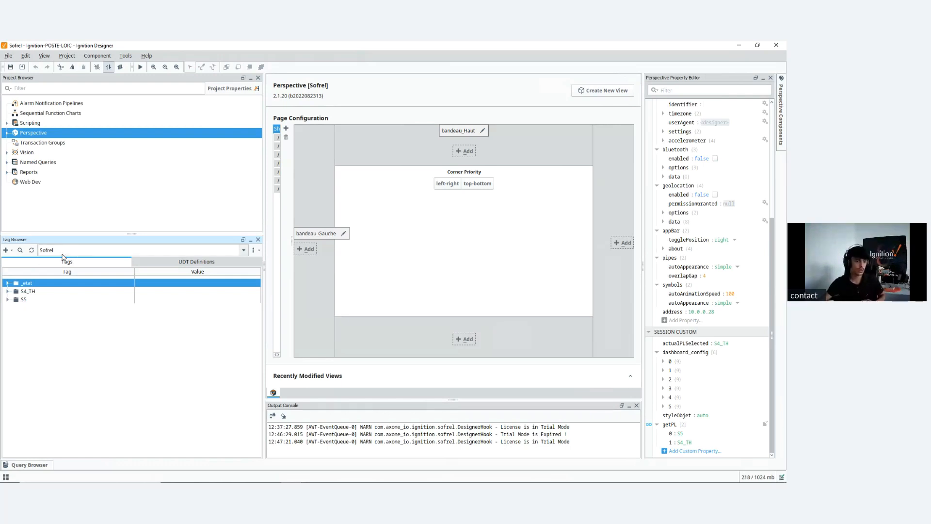
left_click(7, 284)
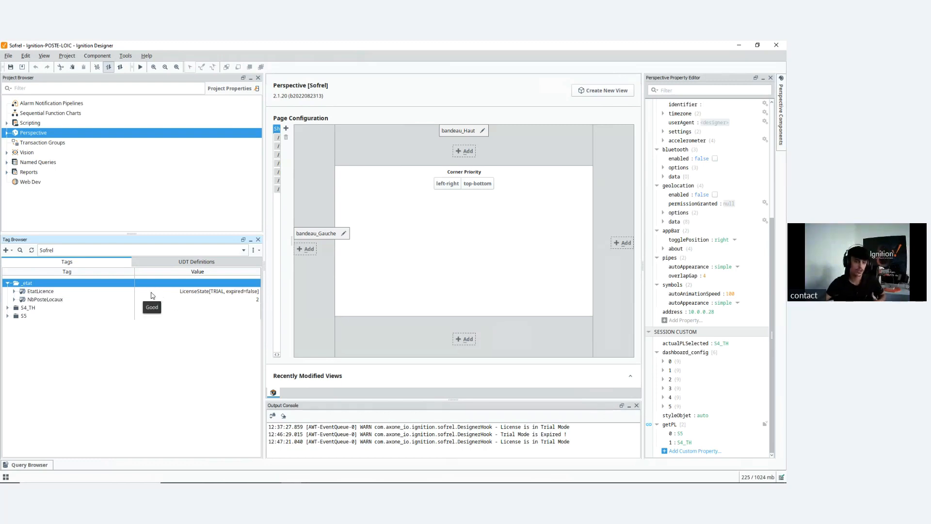
left_click(49, 292)
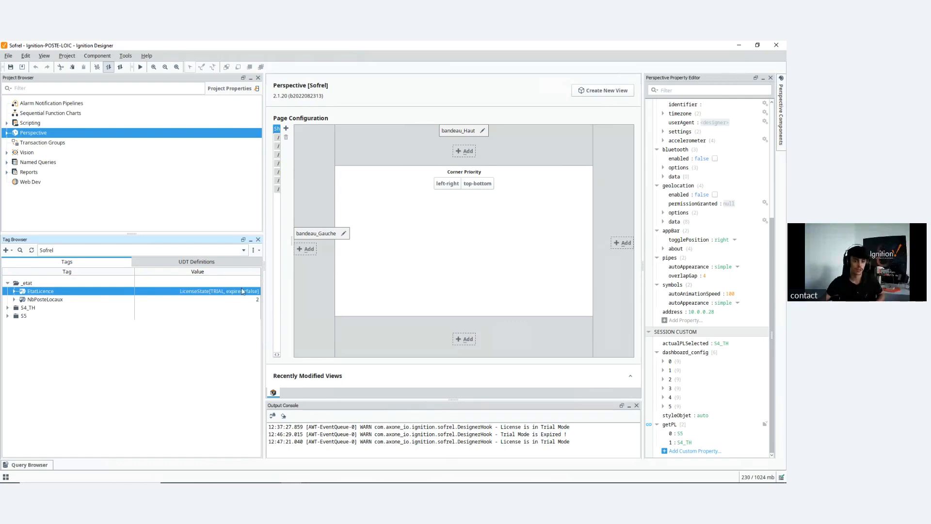
left_click(40, 301)
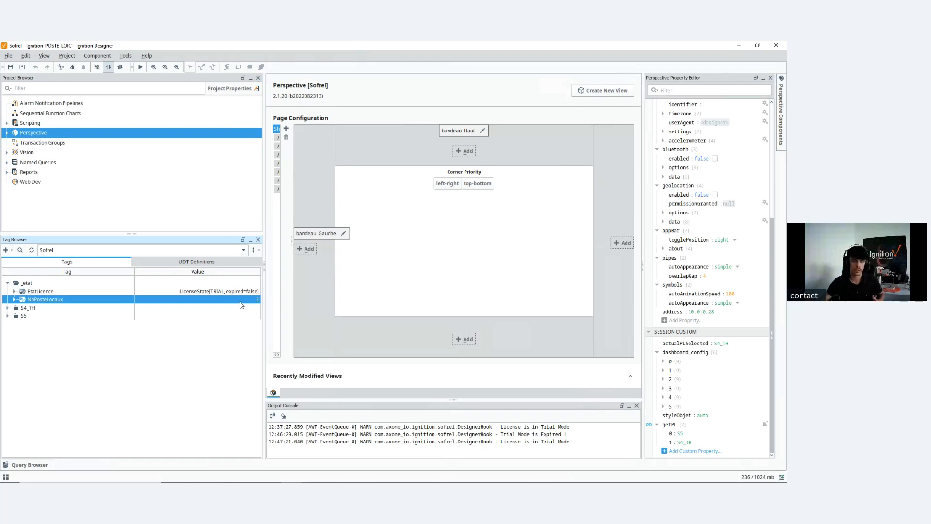
left_click_drag(241, 305, 131, 131)
left_click(28, 206)
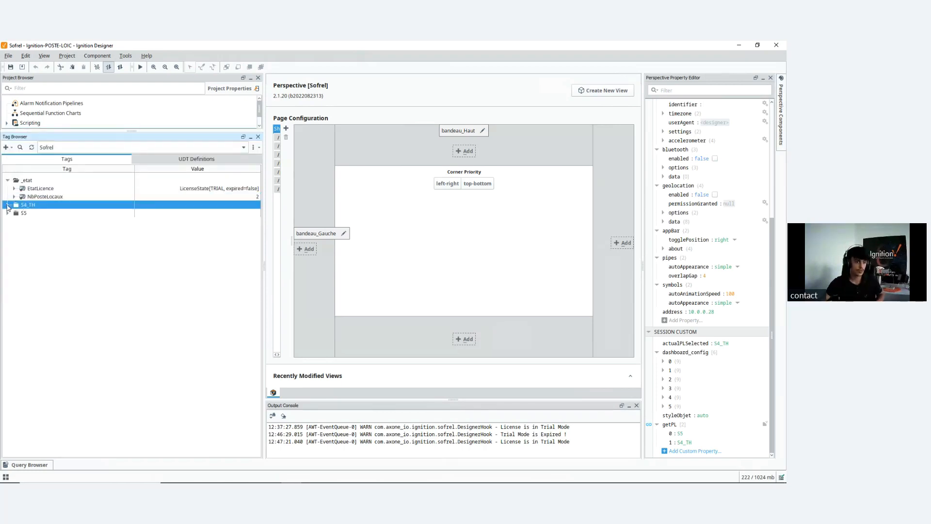
Step: Expand the S4_TH and S5 tag folders and inspect S5's CASC - Signal de Demande tag
left_click(7, 206)
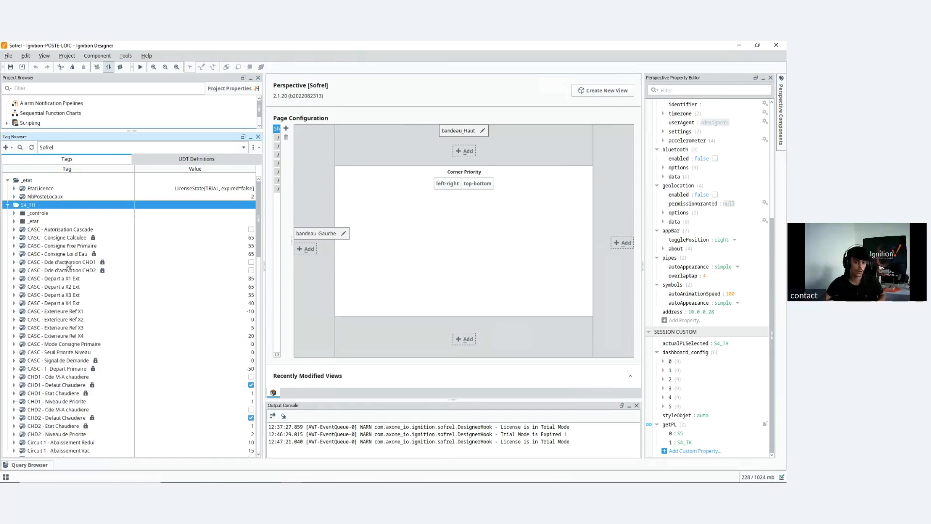
scroll(68, 264, "down", 1)
scroll(68, 265, "down", 2)
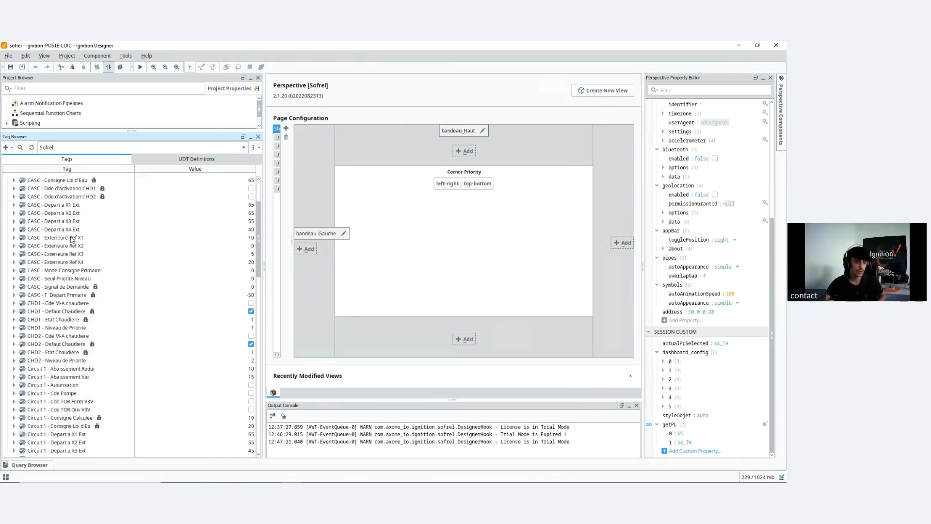
scroll(72, 238, "down", 5)
scroll(72, 239, "down", 5)
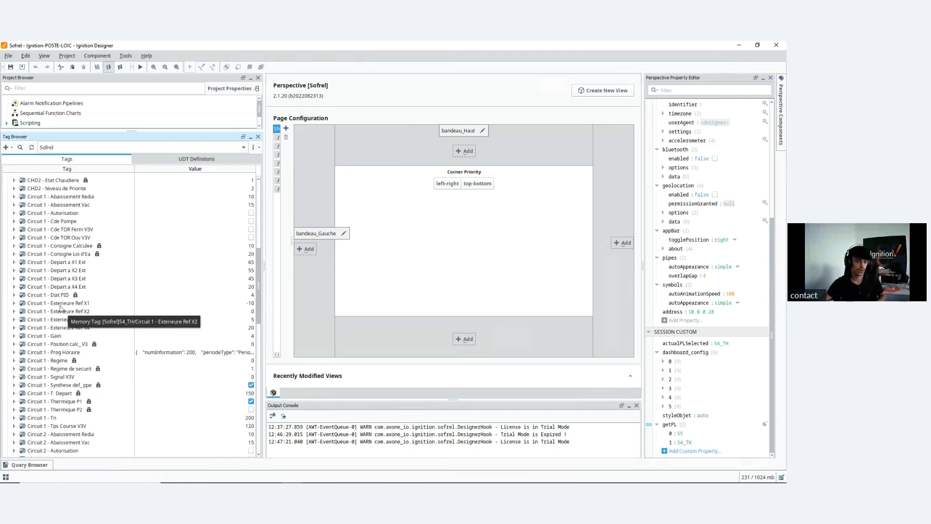
scroll(63, 290, "down", 3)
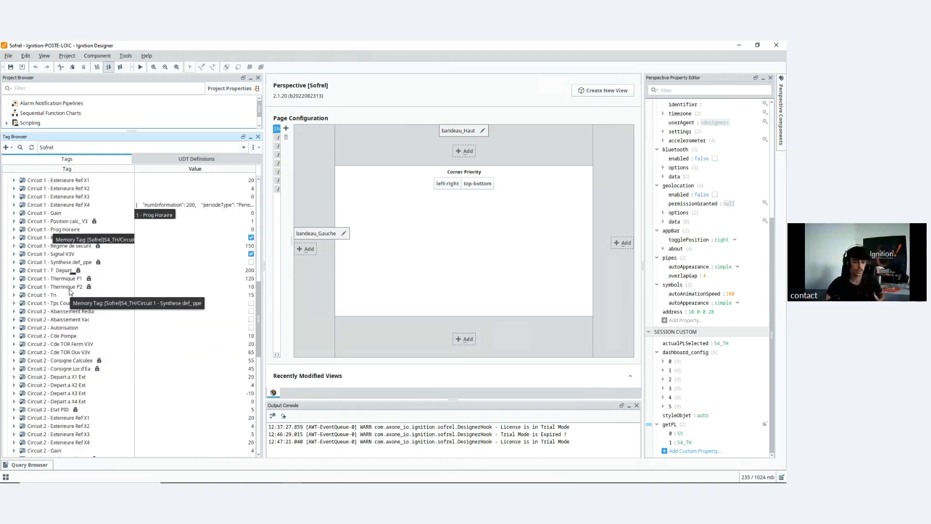
scroll(67, 286, "down", 6)
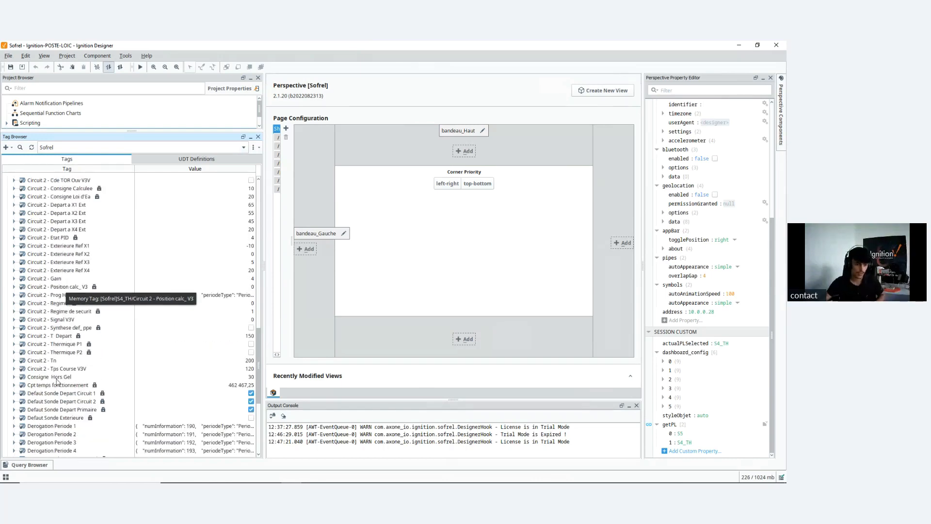
scroll(67, 339, "down", 7)
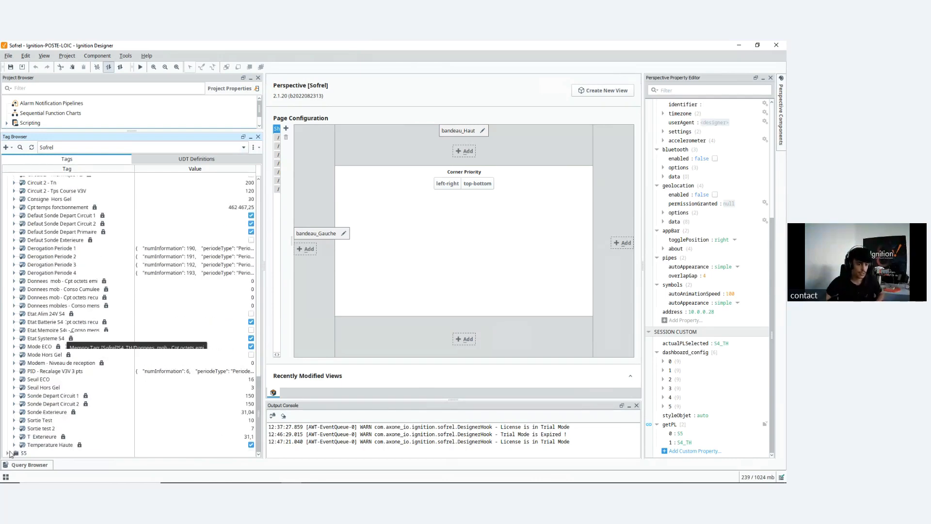
left_click(9, 453)
scroll(125, 365, "down", 10)
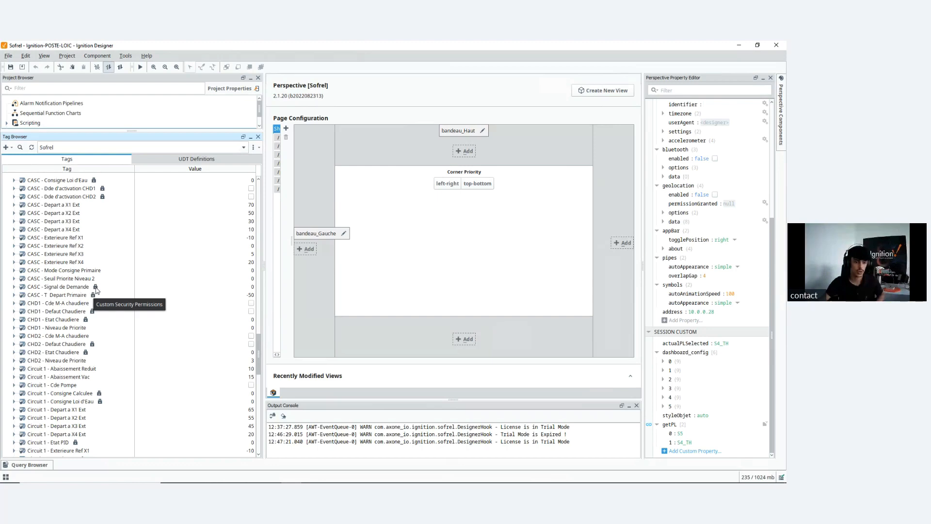
left_click(68, 288)
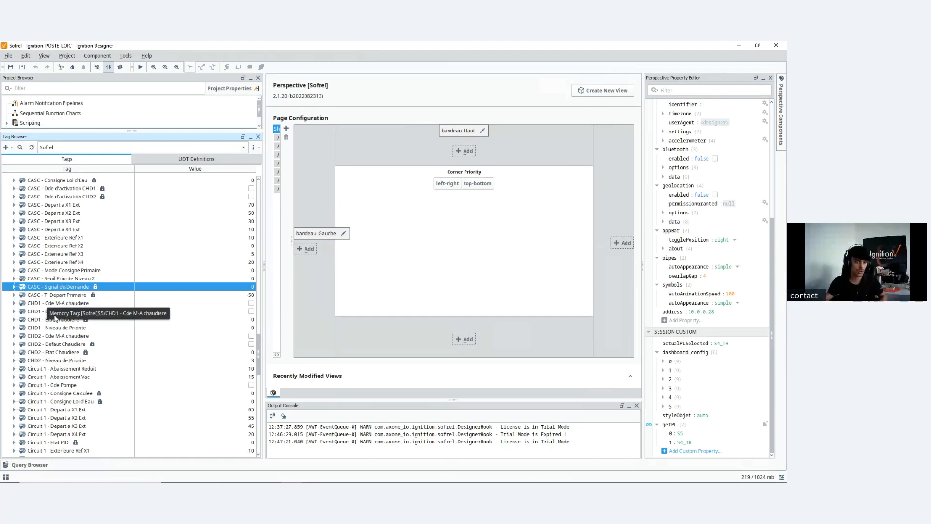
scroll(34, 318, "up", 7)
scroll(34, 318, "down", 1)
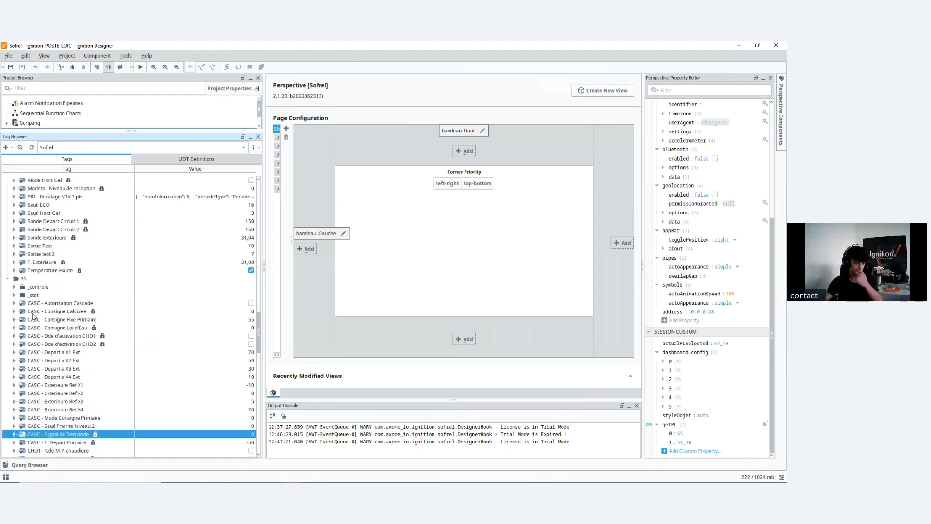
Step: Expand the _controle and _etat folders under S5
left_click(15, 286)
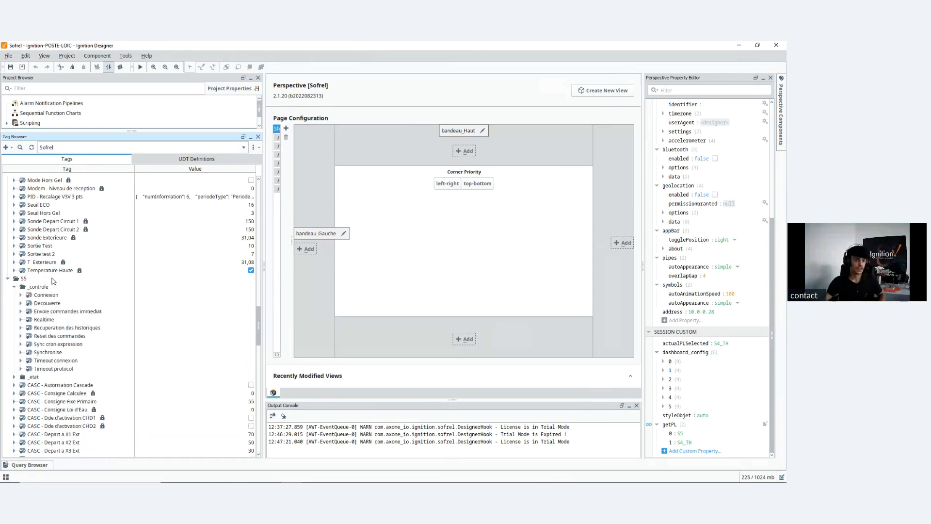
left_click(43, 288)
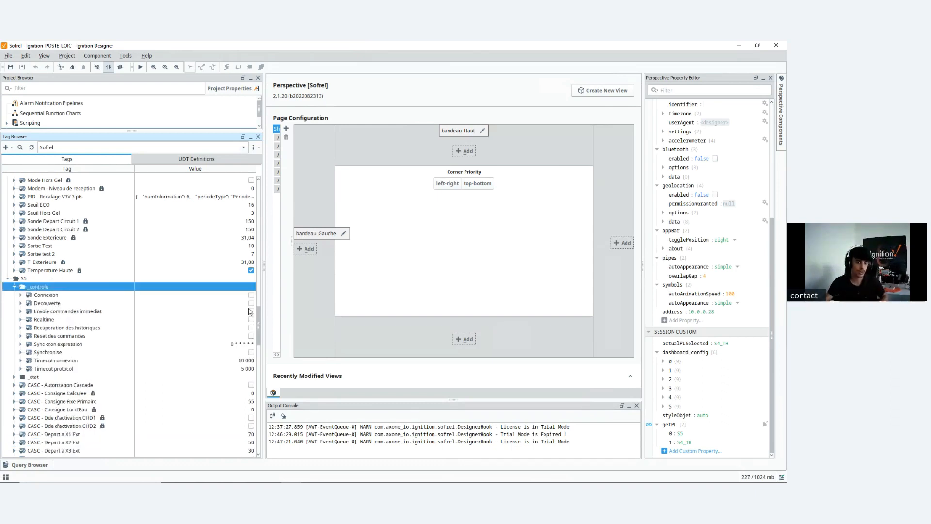
scroll(97, 343, "down", 1)
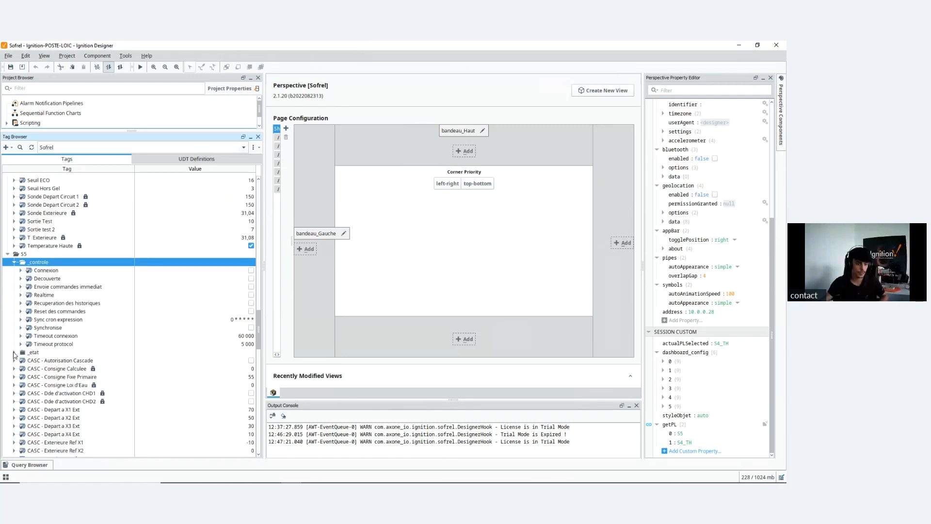
left_click(15, 352)
scroll(107, 324, "down", 4)
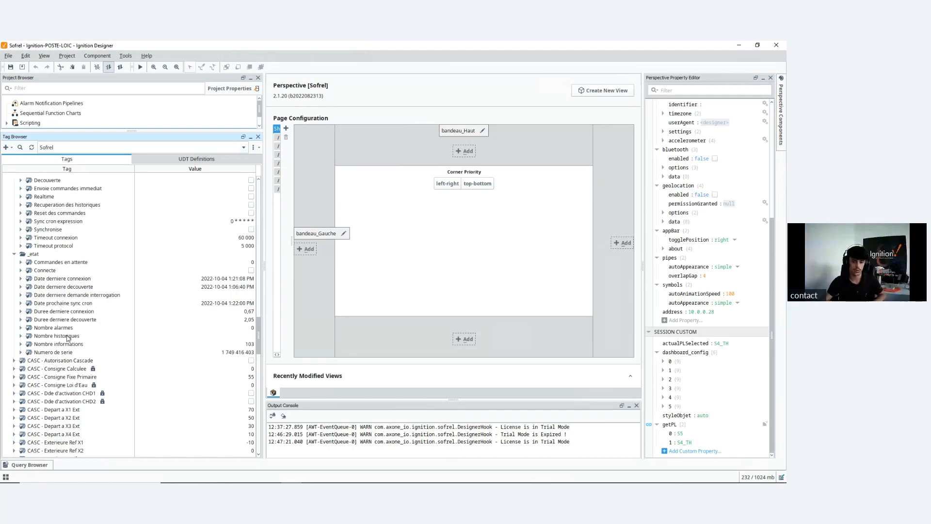
Step: Collapse the S5 and S4_TH station folders in the tag tree
scroll(137, 325, "up", 2)
scroll(137, 325, "up", 2)
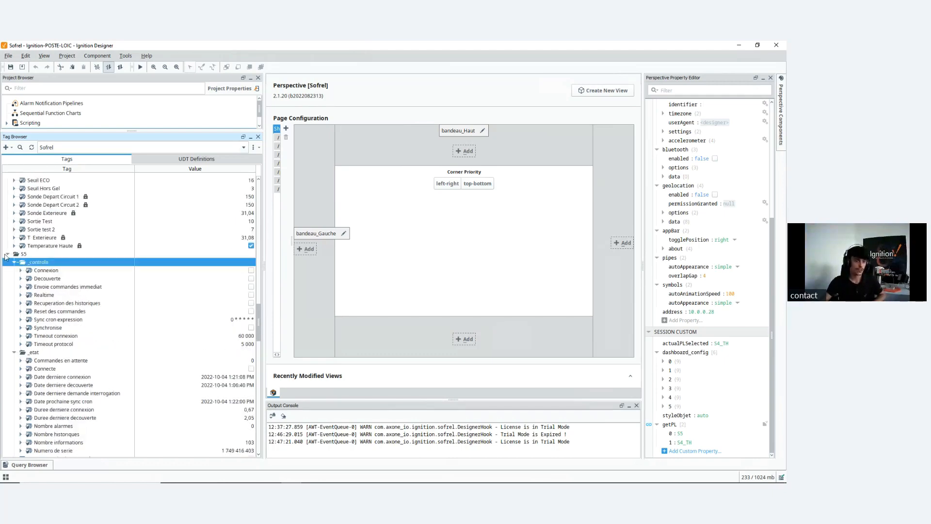
left_click(7, 255)
scroll(44, 242, "up", 10)
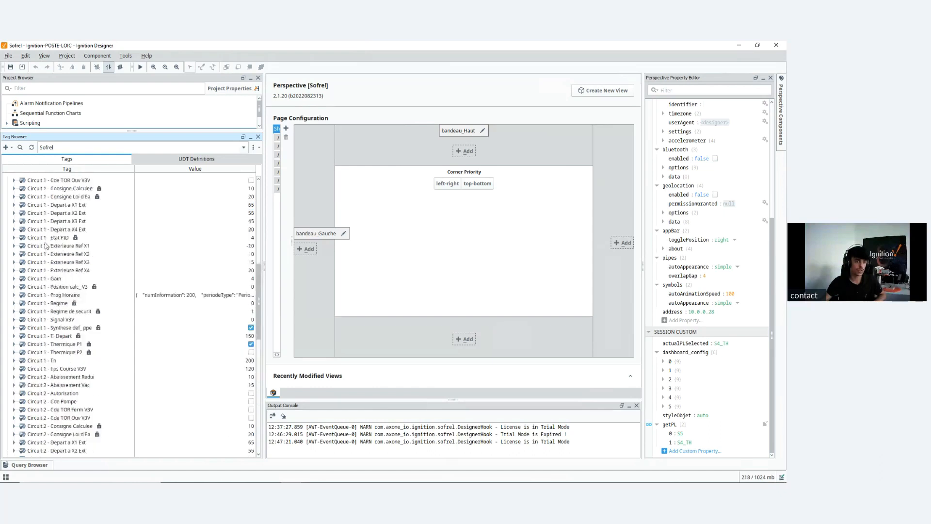
scroll(44, 243, "up", 5)
left_click(7, 204)
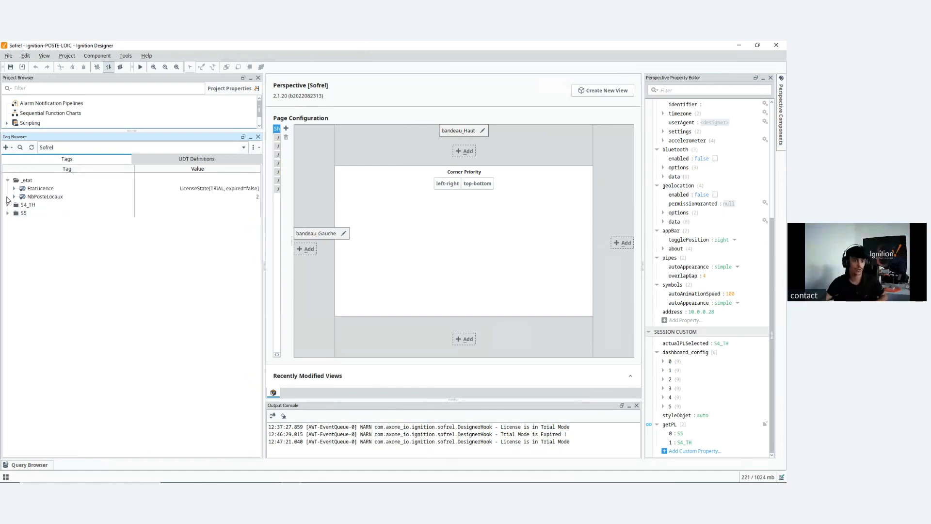
Step: Collapse the _etat folder and expand Perspective > Views in a taller Project Browser
left_click(7, 180)
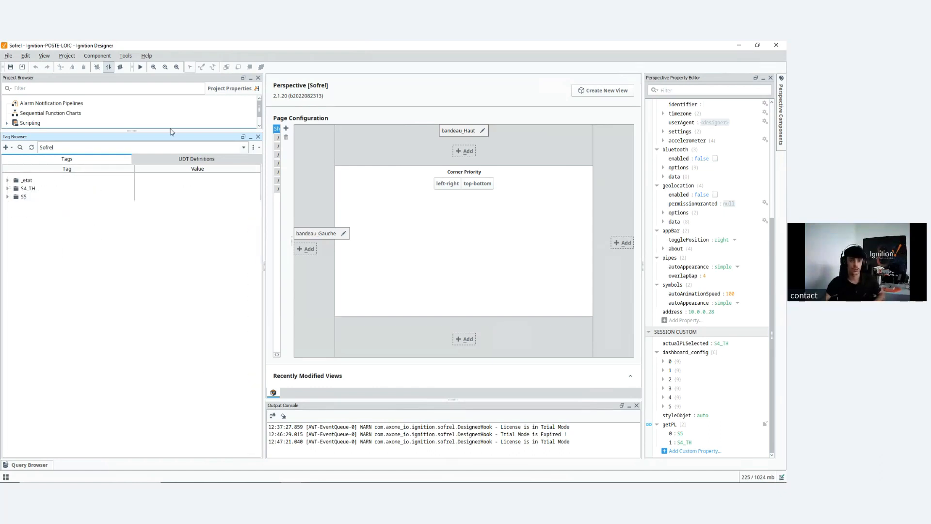
left_click_drag(171, 131, 143, 362)
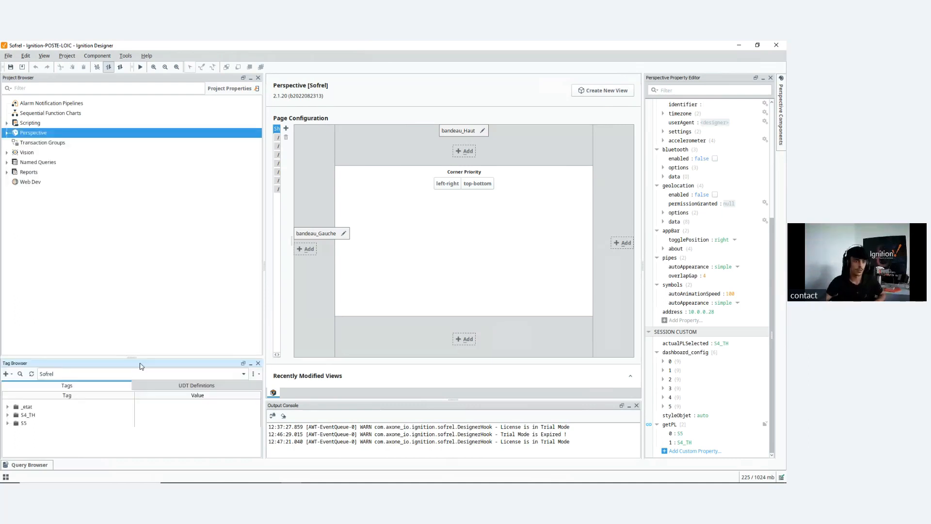
left_click(7, 132)
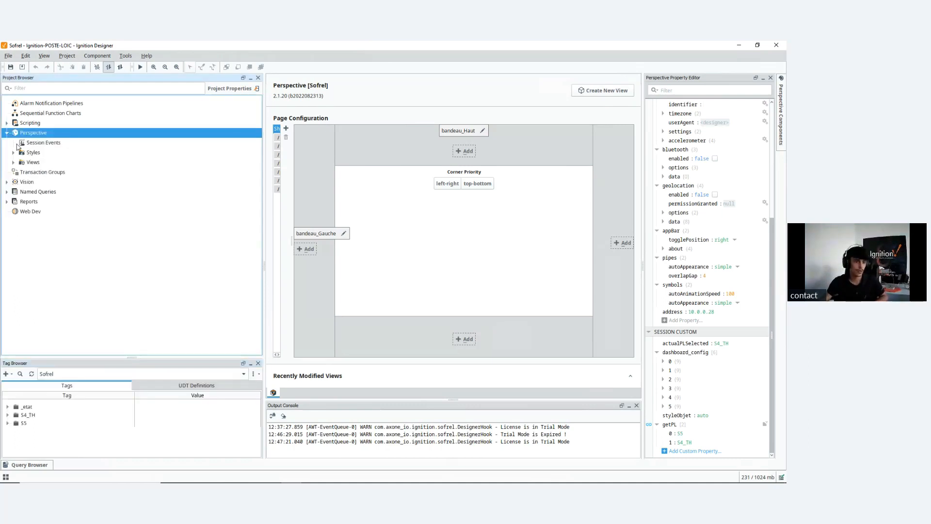
left_click(13, 162)
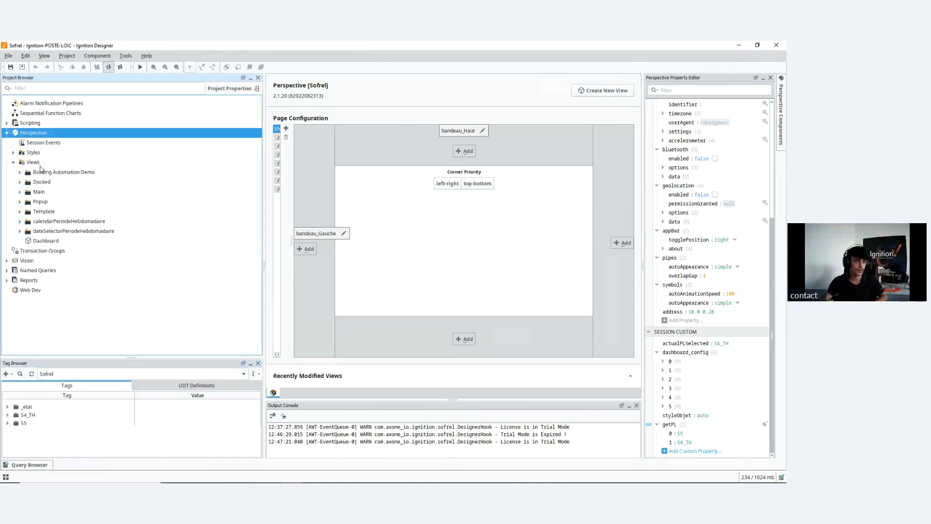
Step: Open the Dashboard view and select its embedded Dashboard component to list its properties
left_click(46, 241)
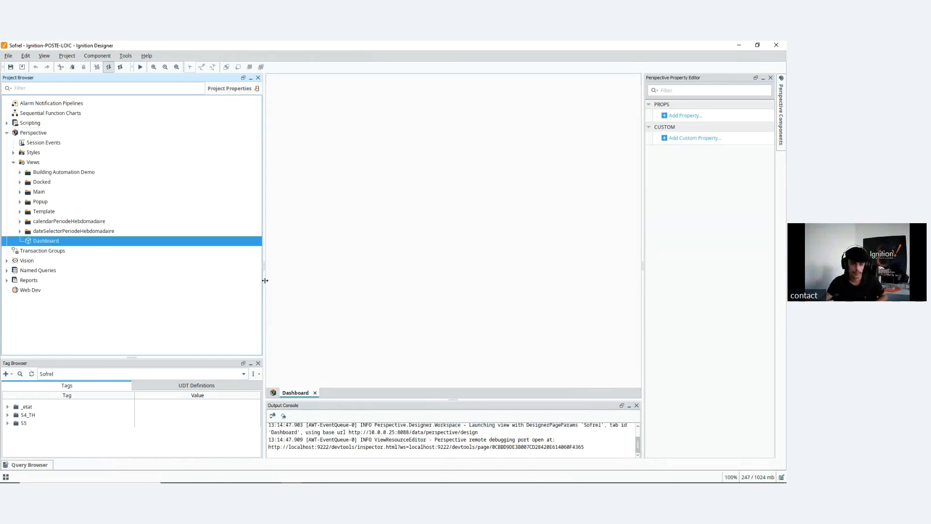
left_click_drag(265, 284, 96, 295)
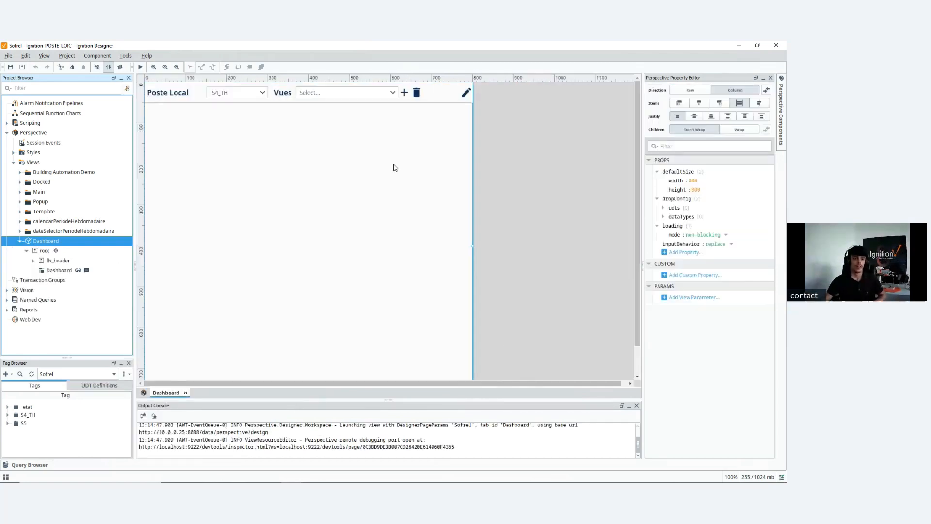
left_click(59, 272)
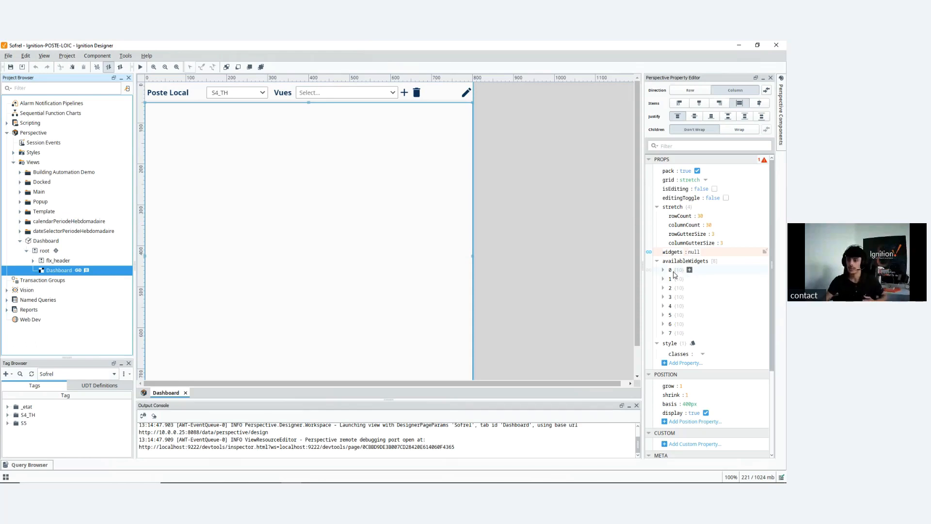
left_click(662, 271)
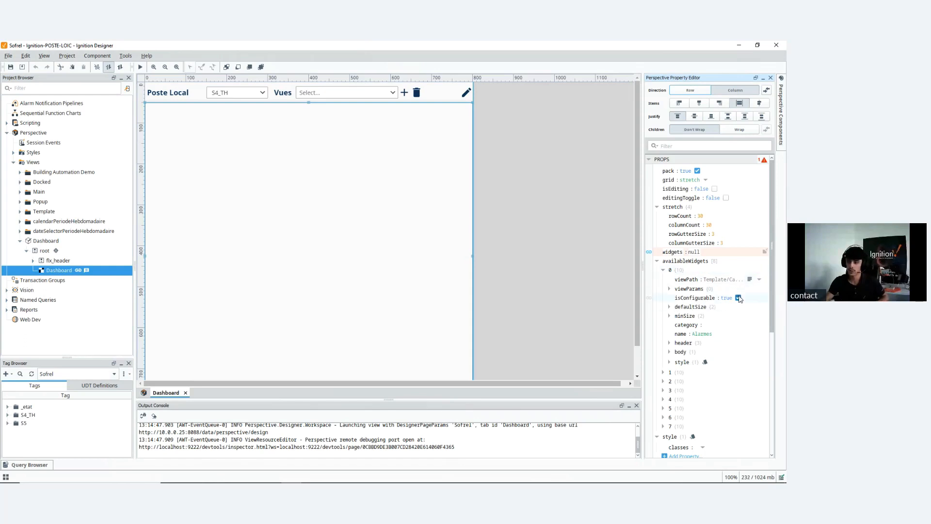
left_click(714, 334)
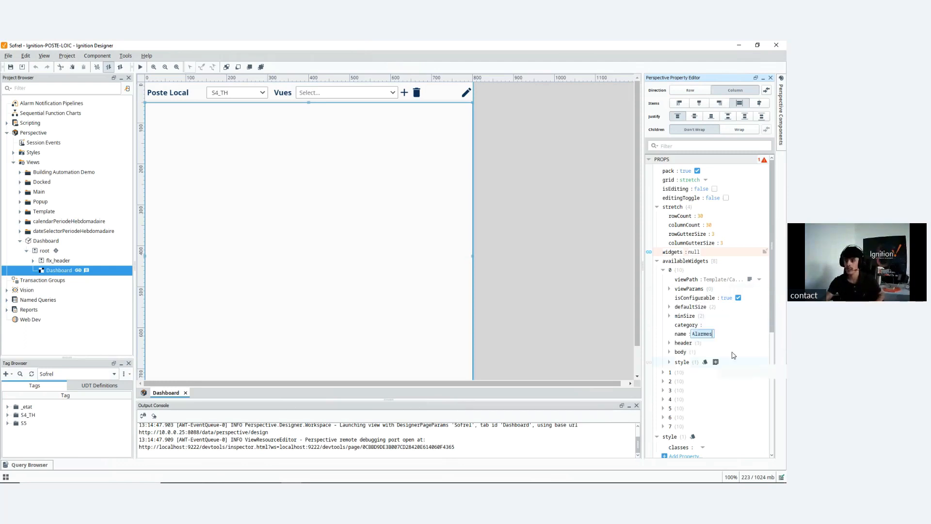
scroll(679, 287, "down", 2)
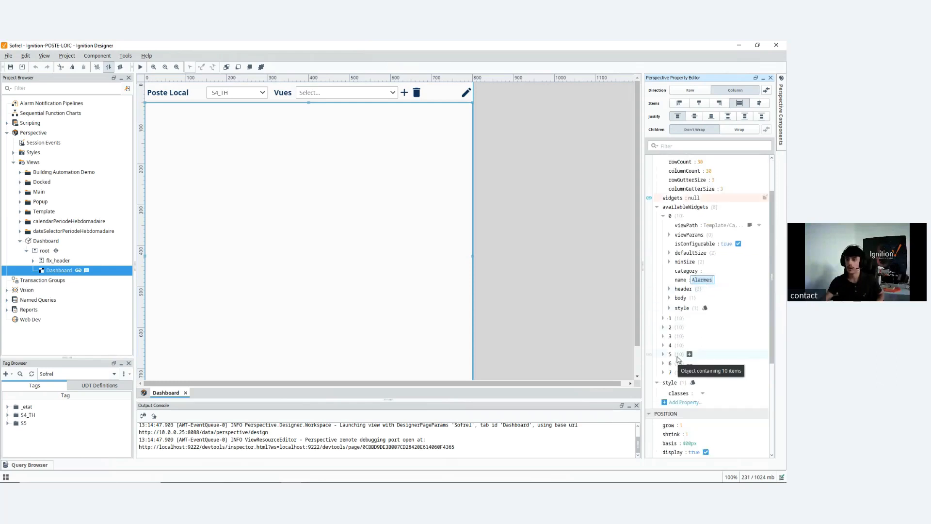
left_click(663, 216)
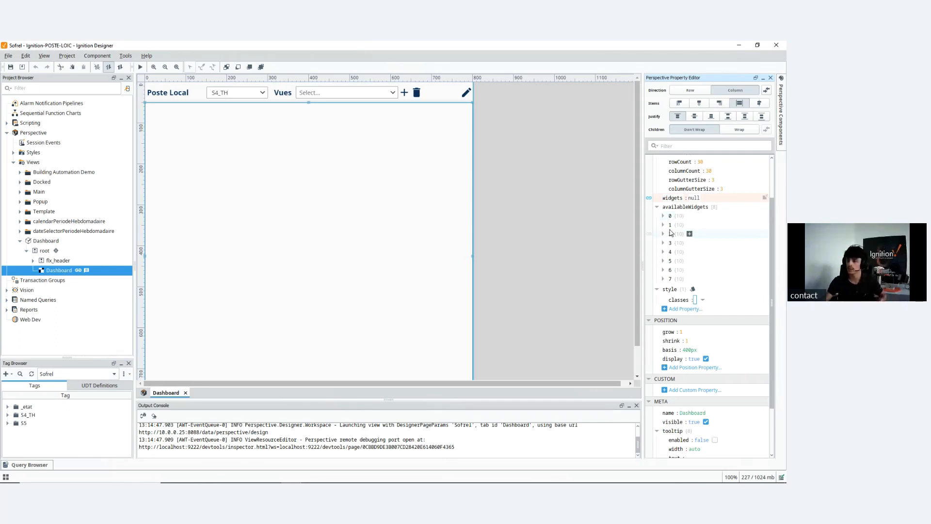
scroll(671, 236, "up", 1)
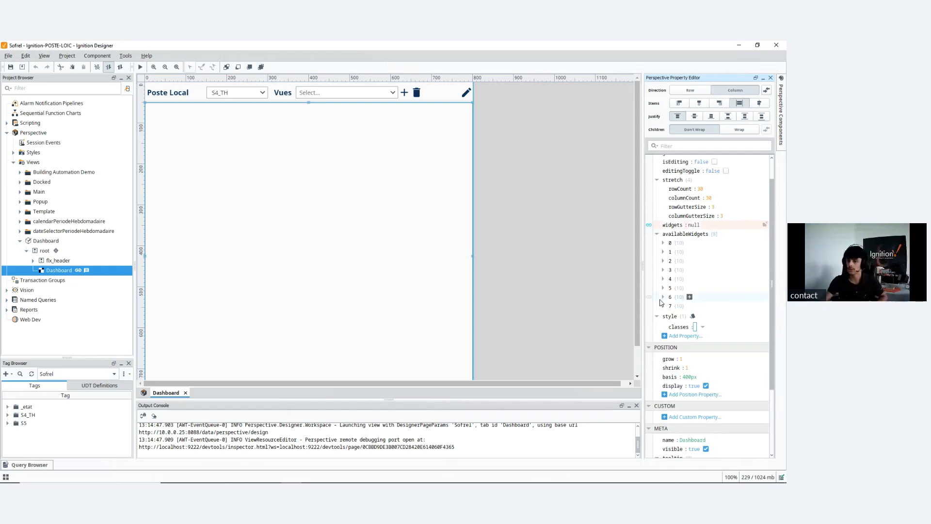
scroll(650, 240, "up", 1)
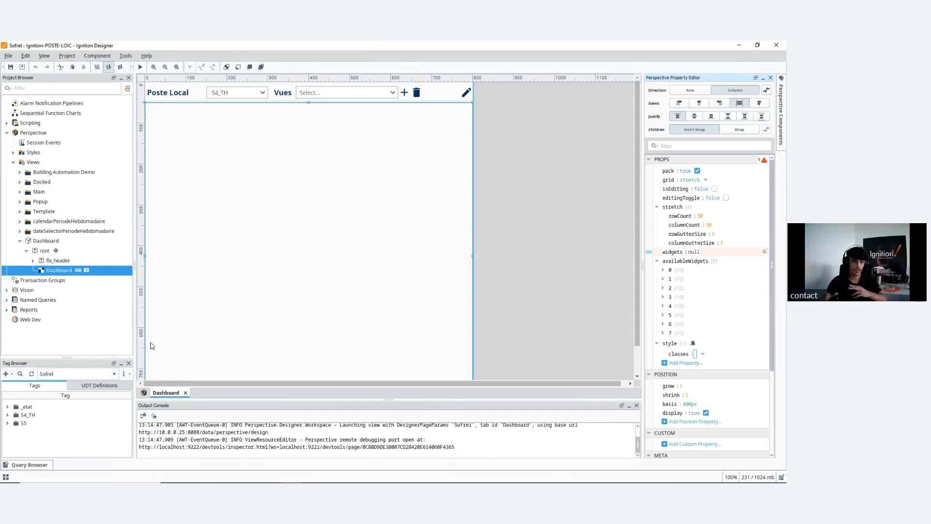
Step: Enlarge the Tag Browser, switch to the default tag provider, select the Views tag, and widen the panels
left_click_drag(72, 357, 81, 248)
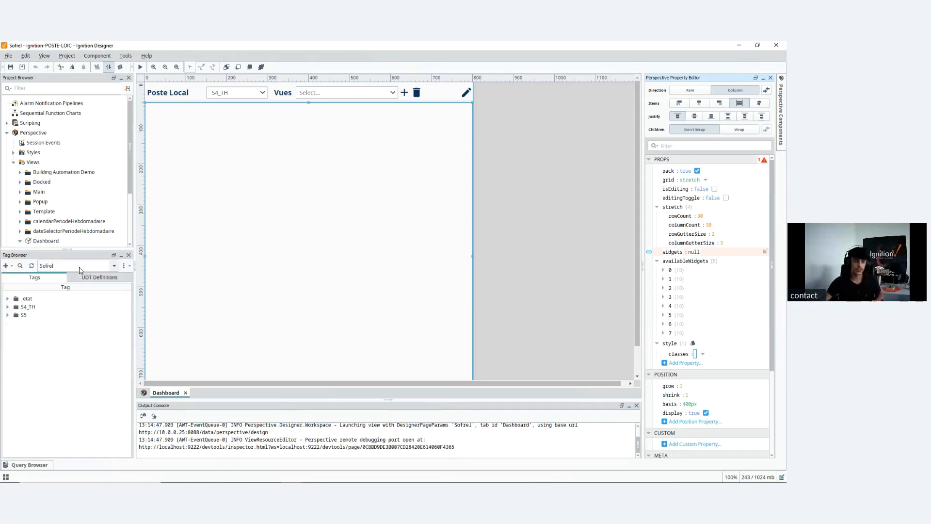
left_click(82, 266)
left_click(51, 302)
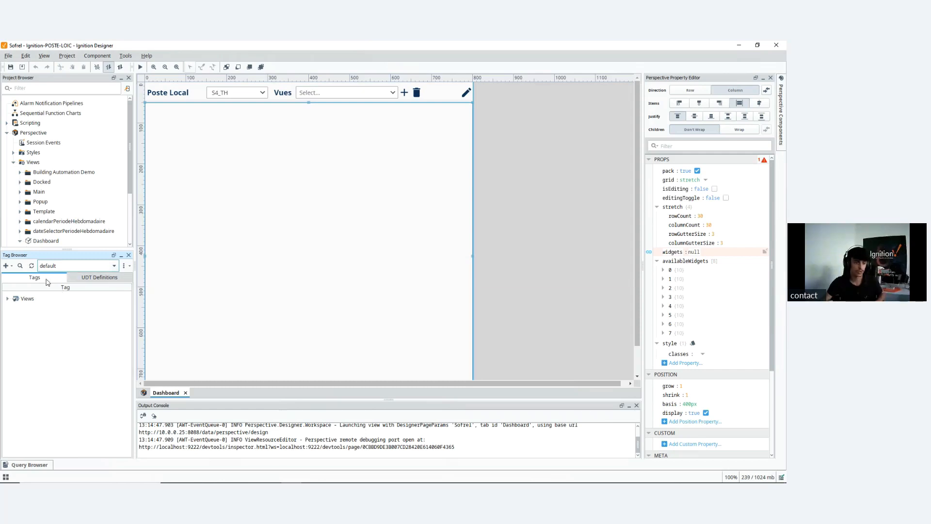
left_click(25, 300)
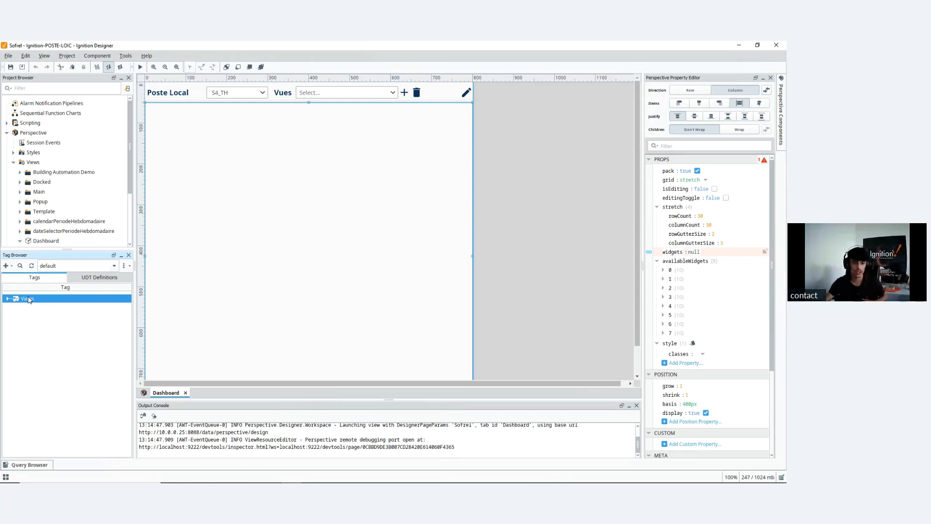
left_click_drag(135, 255, 166, 251)
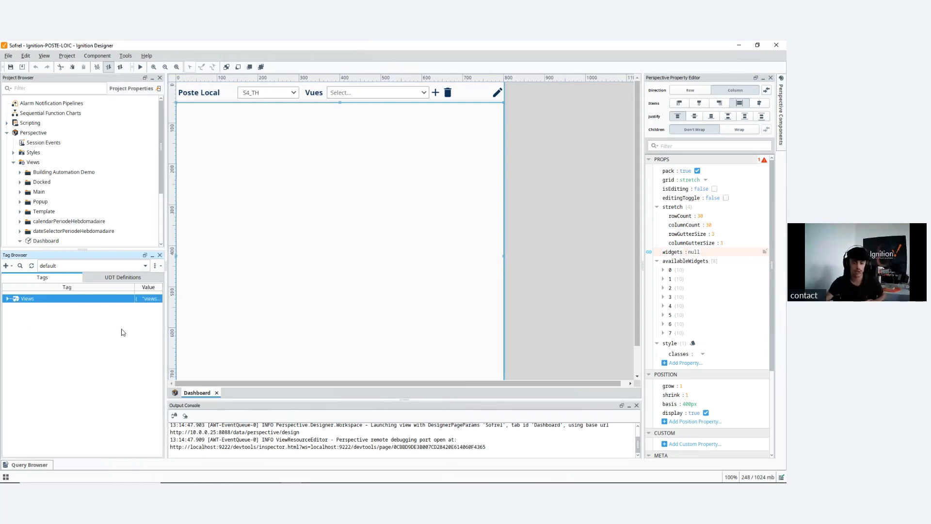
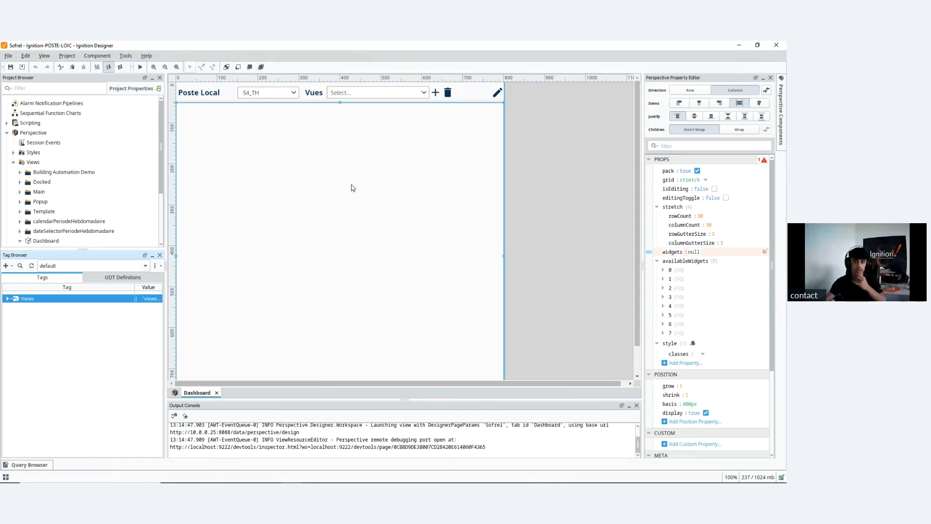
Step: Inspect the widgets binding's pl, usr and view expressions, then close the binding editor without changes
left_click(650, 252)
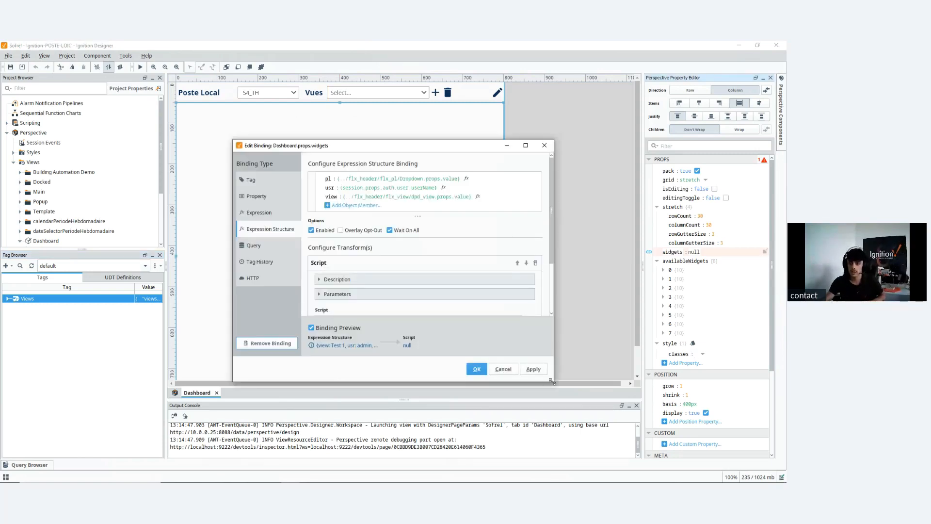
left_click_drag(552, 382, 668, 483)
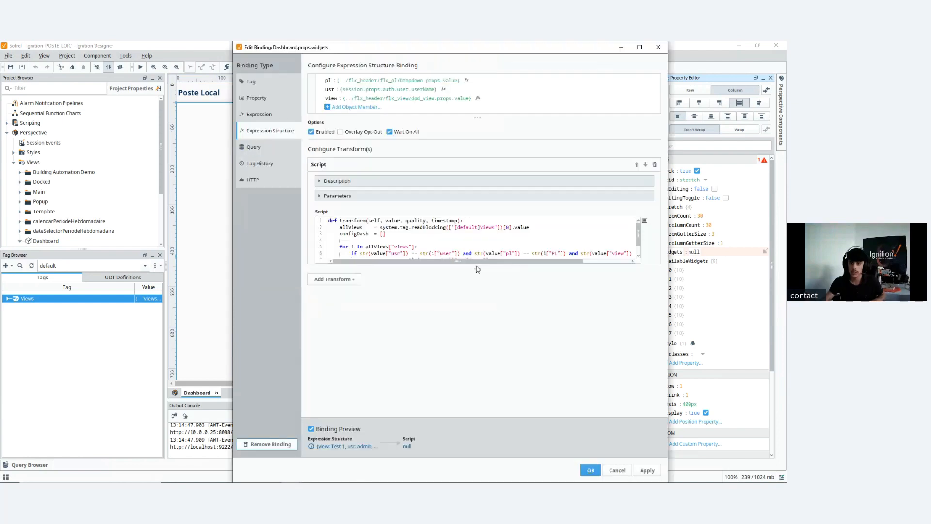
left_click_drag(480, 271, 480, 306)
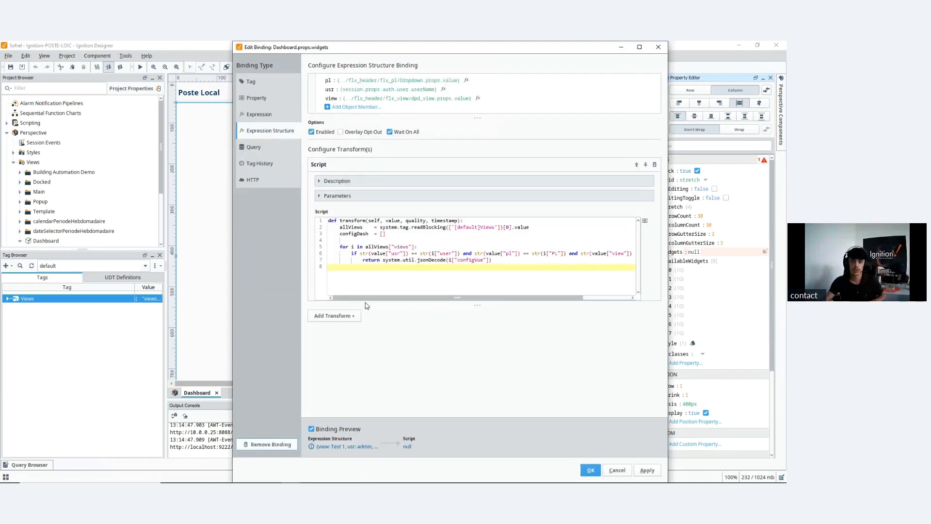
left_click(355, 80)
left_click(364, 90)
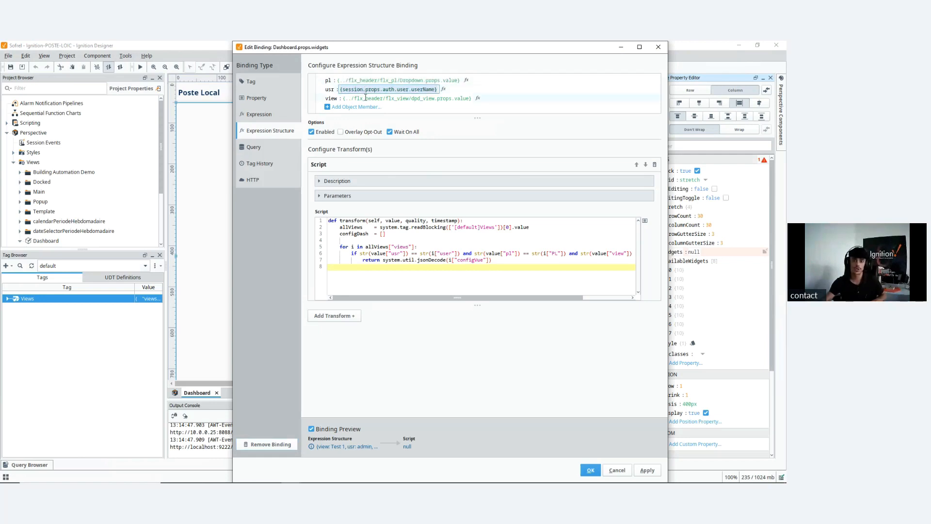
left_click(365, 97)
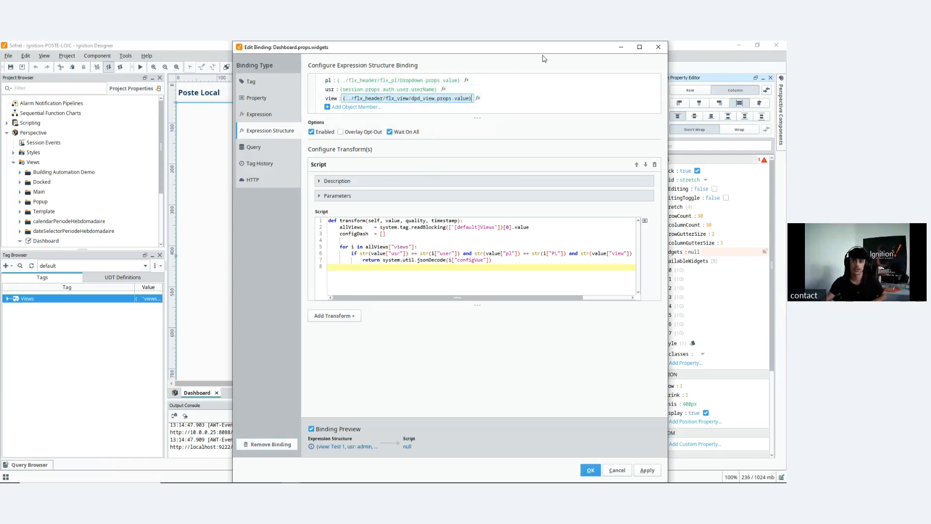
left_click(658, 47)
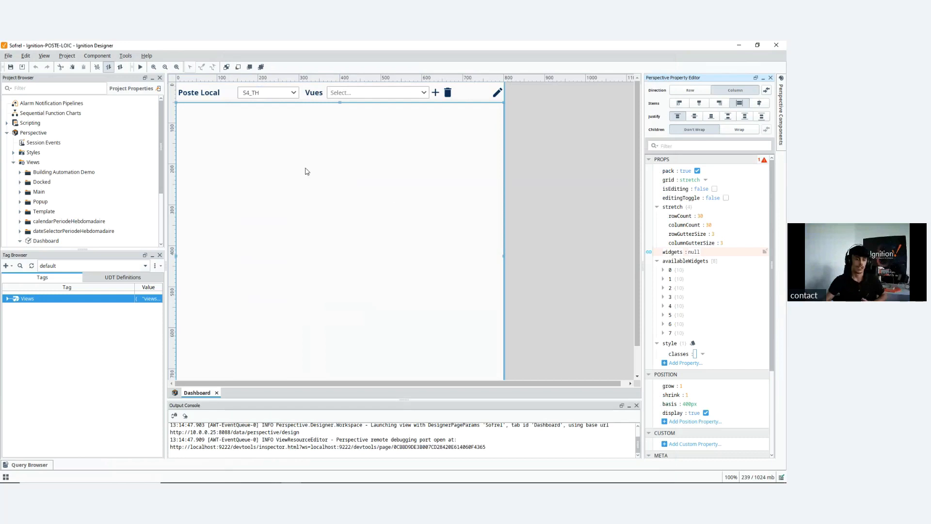
Step: Expand availableWidgets item 0 to read its view path, then select Card_Alarmes in the Template folder
scroll(97, 219, "down", 1)
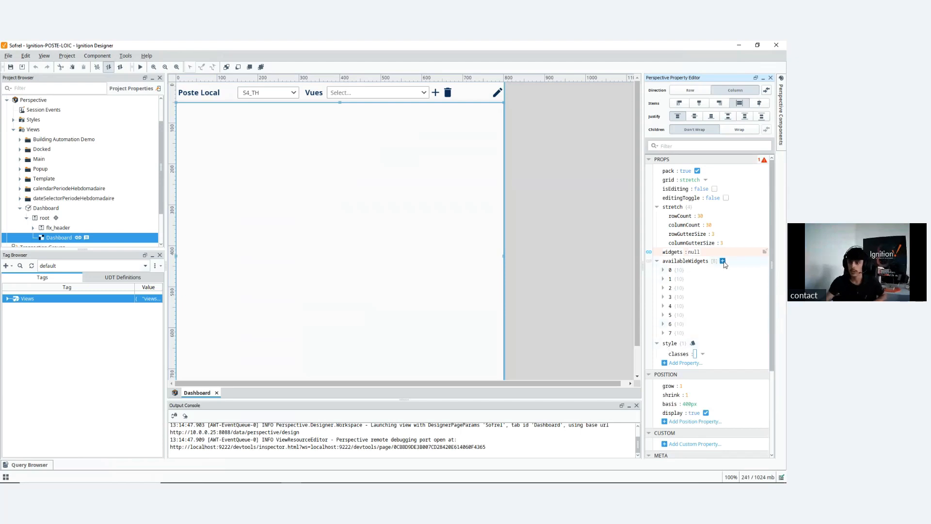
left_click(688, 270)
left_click_drag(642, 274, 580, 274)
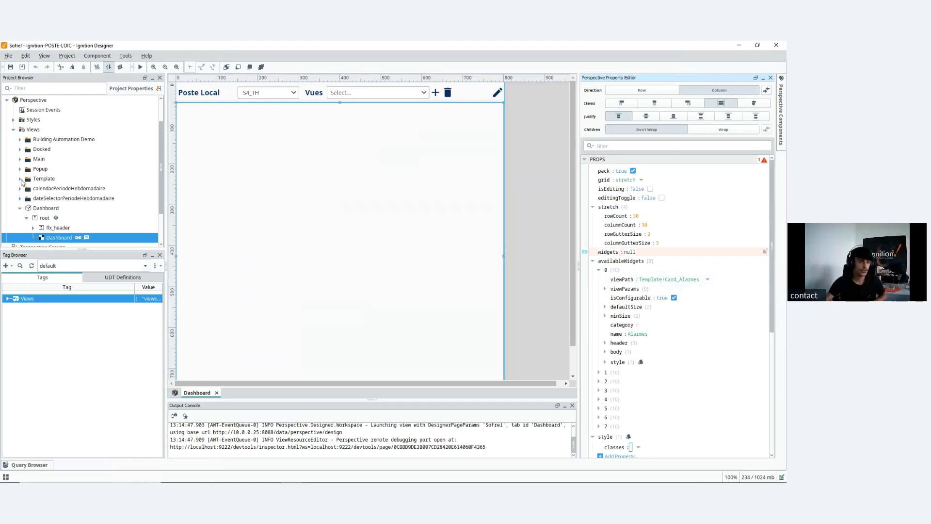
double_click(37, 180)
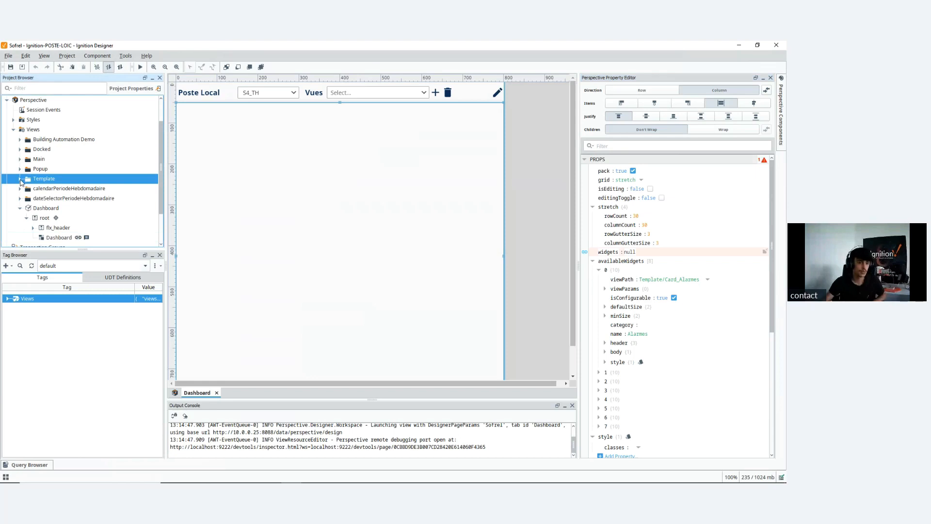
scroll(49, 135, "down", 1)
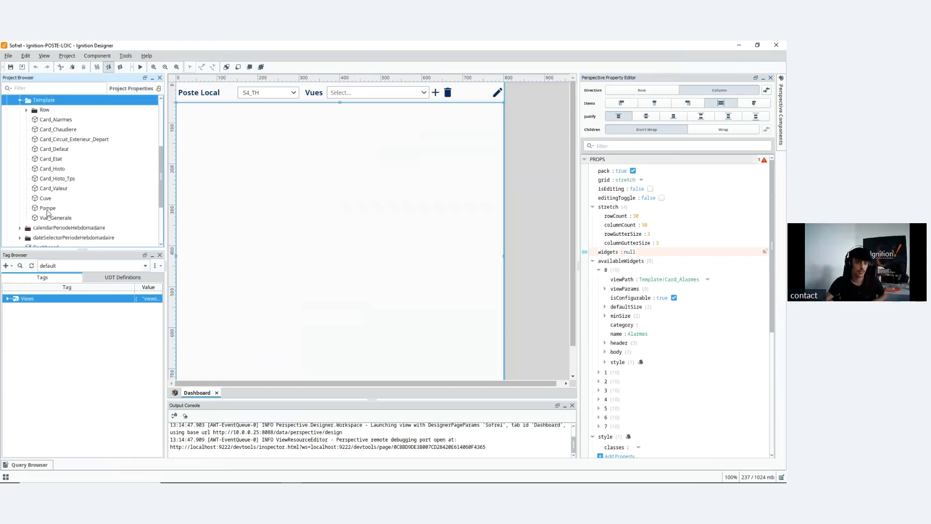
left_click(51, 121)
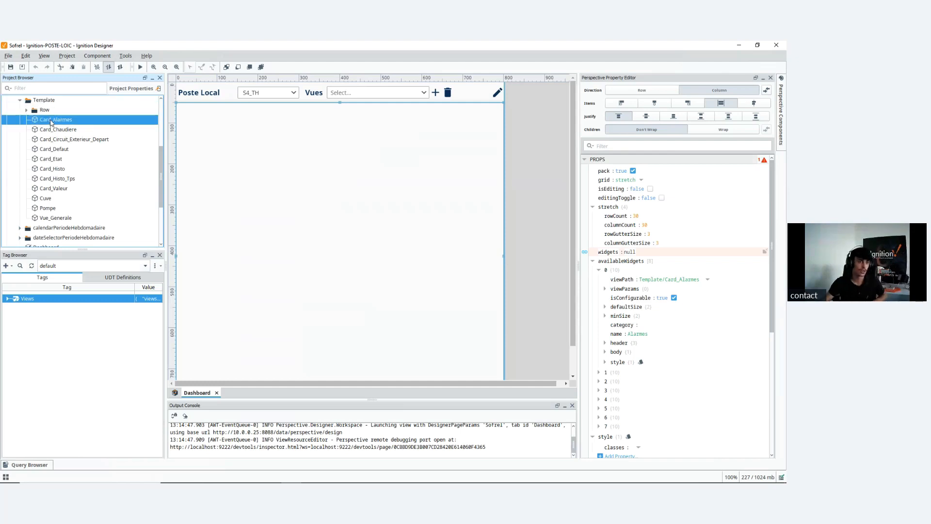
Step: Open the Card_Alarmes view, then show the Perspective overview with Page Configuration
double_click(51, 121)
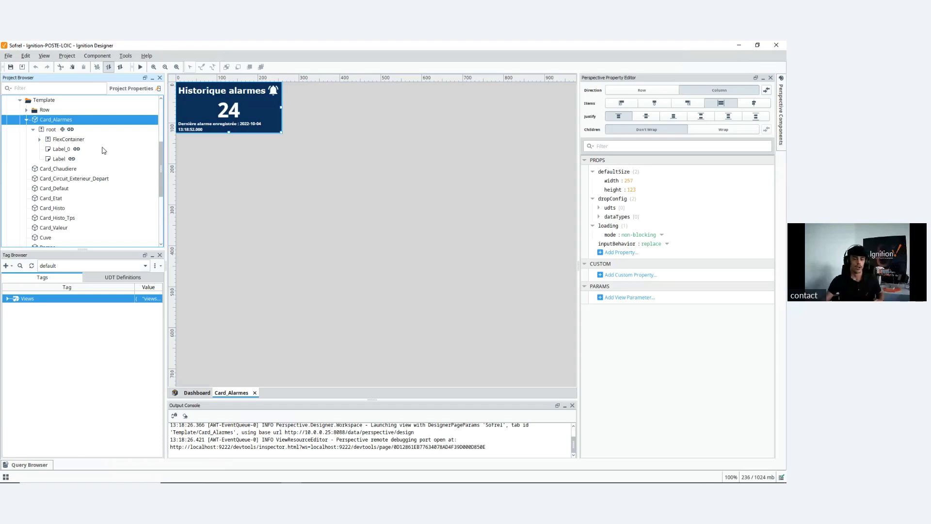
left_click(175, 393)
scroll(696, 291, "down", 2)
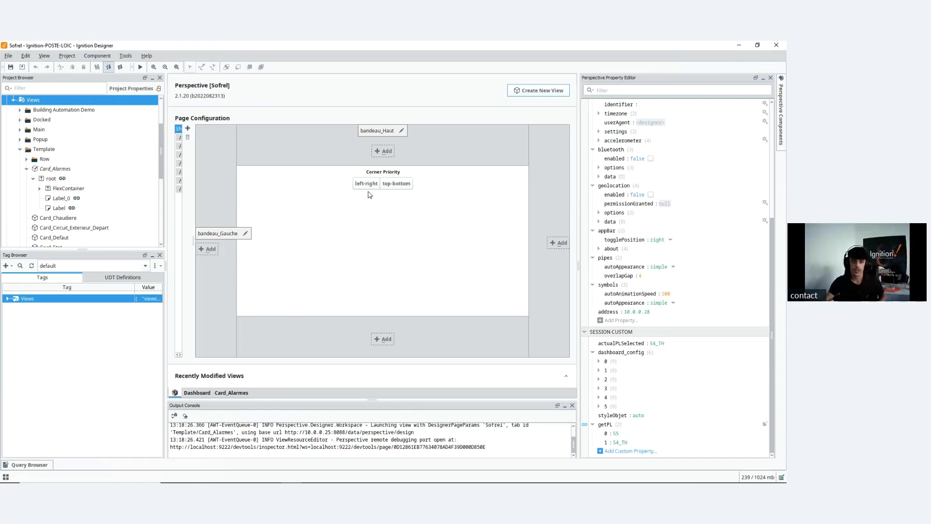
Step: Bring the Chrome window running the Sofrel Perspective session to the front
mouse_move(323, 477)
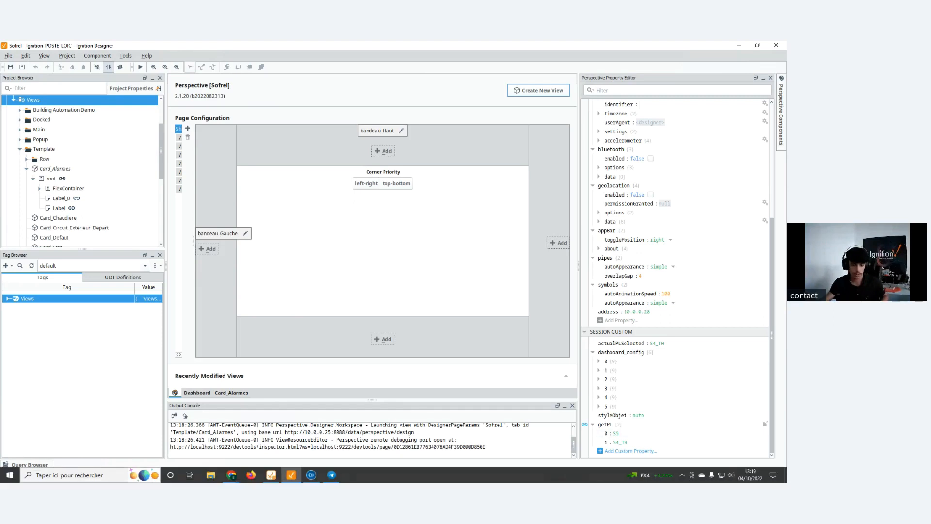
mouse_move(233, 481)
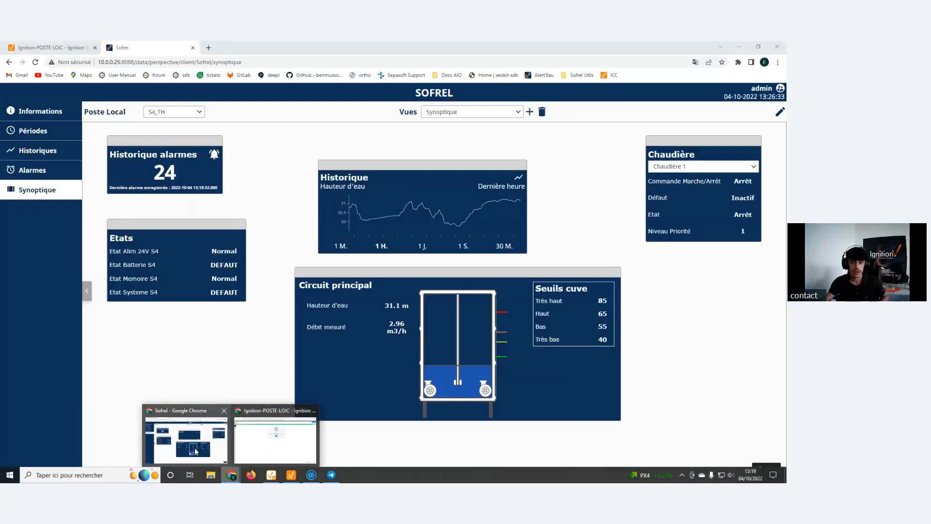
left_click(199, 453)
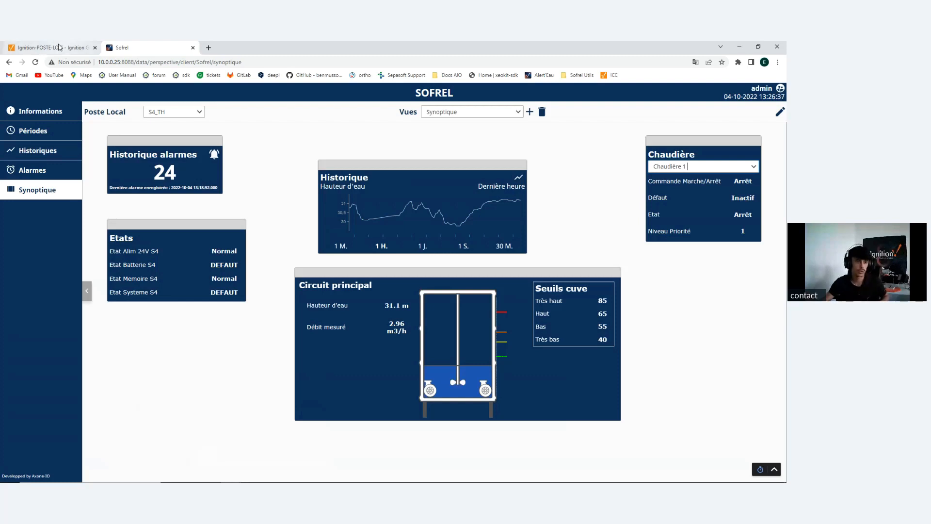
Step: Log into the gateway's Config section with the saved username and password
left_click(59, 47)
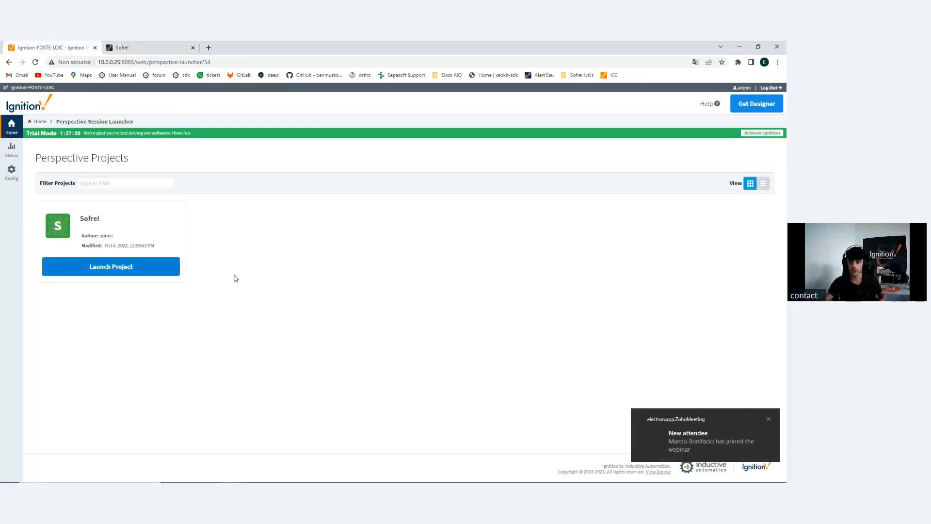
left_click(9, 182)
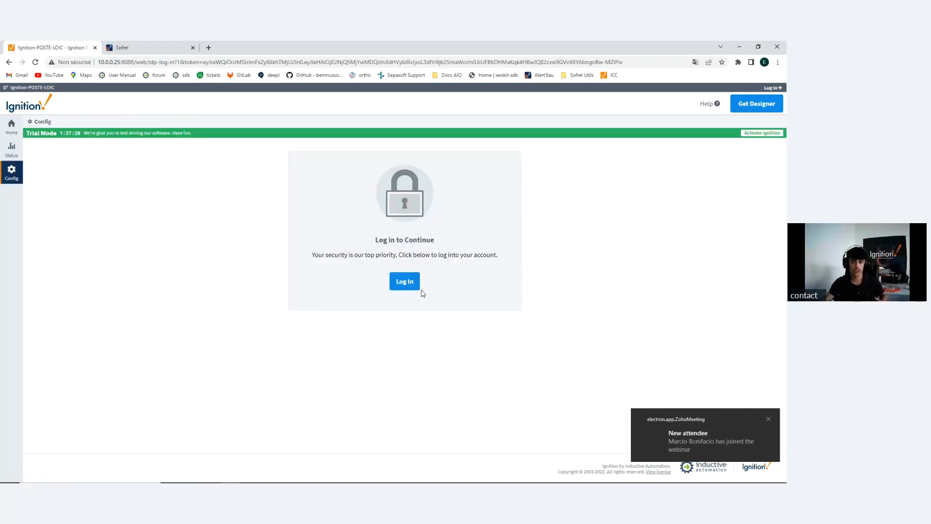
left_click(410, 284)
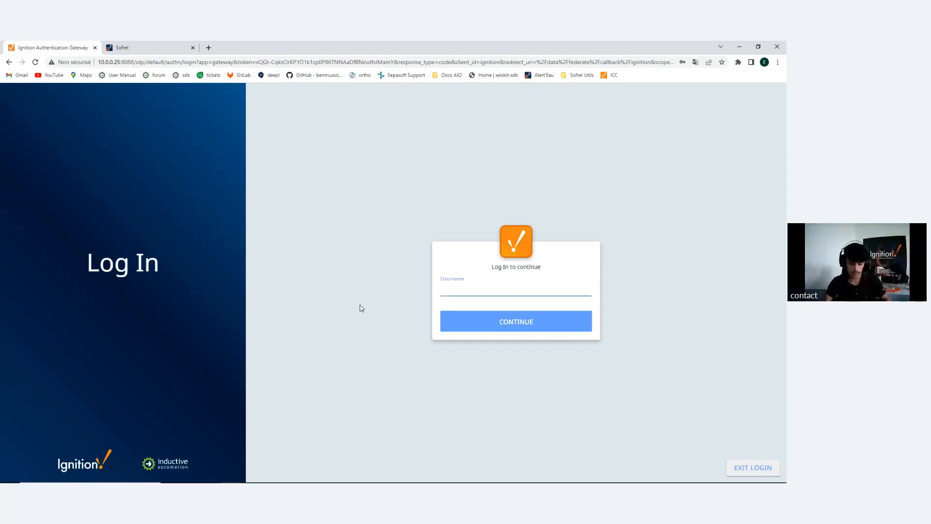
type("admin")
key("Return")
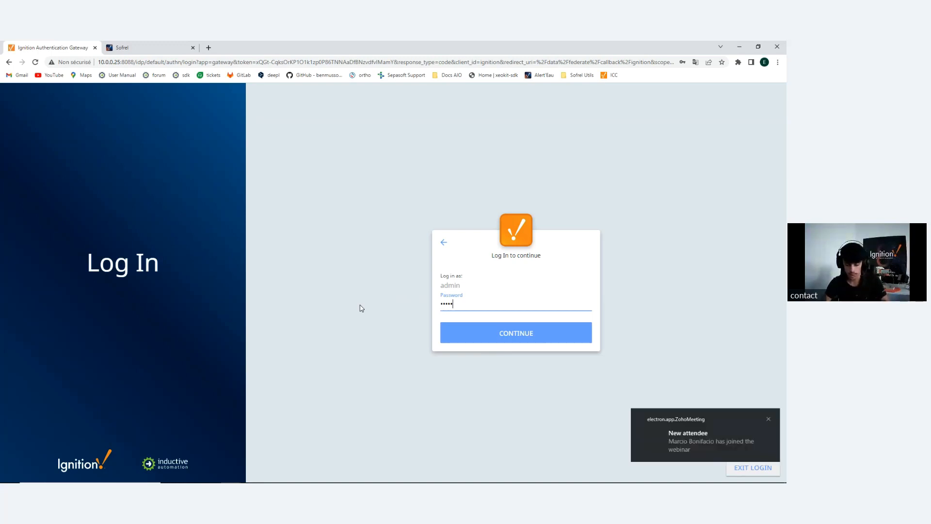
key("Return")
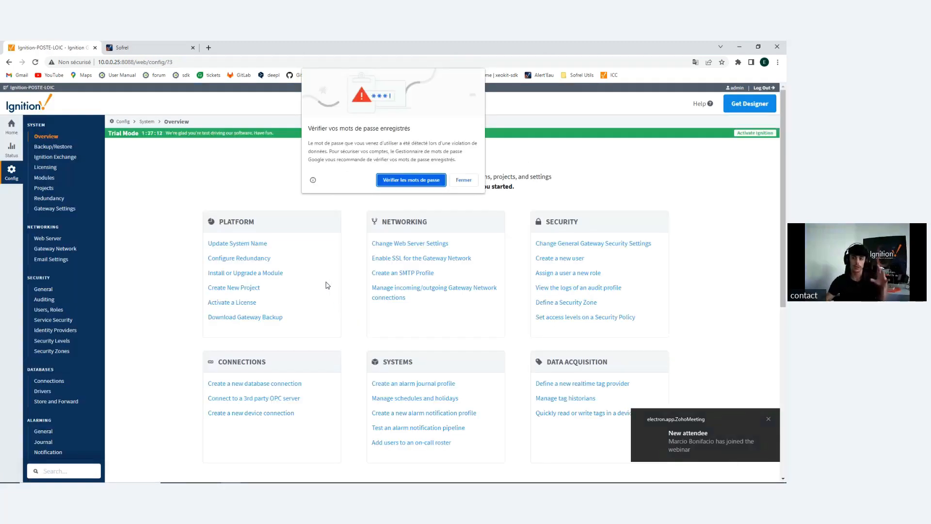
Step: Dismiss Chrome's password warning, show the gateway Projects list, and close the Sofrel session tab
left_click(462, 181)
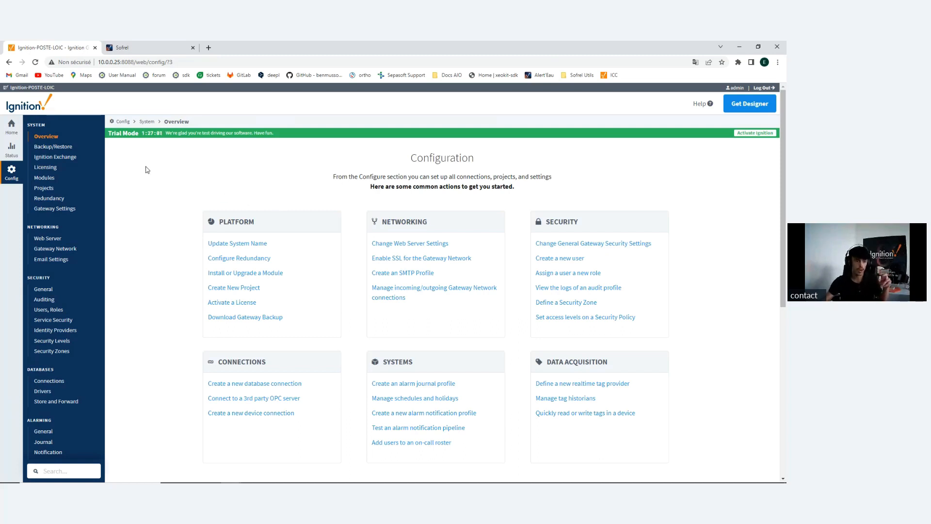
left_click(48, 191)
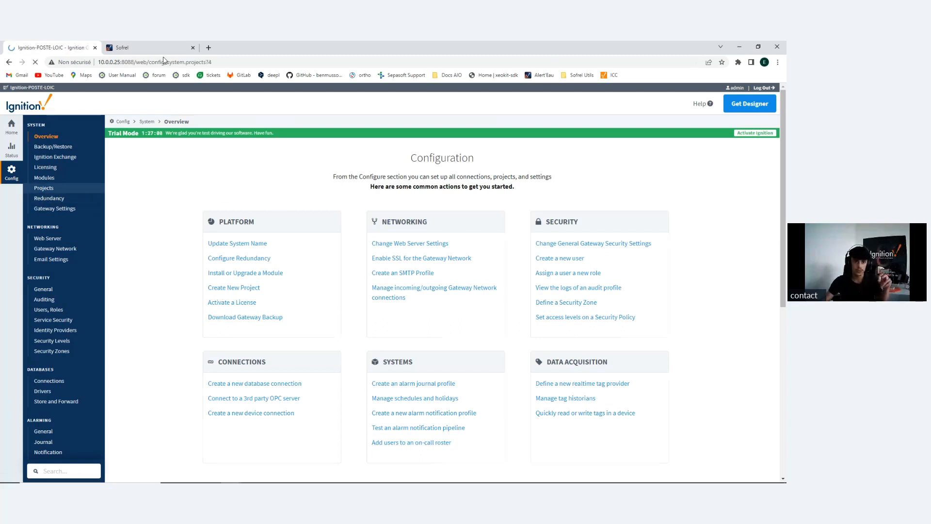
left_click(194, 47)
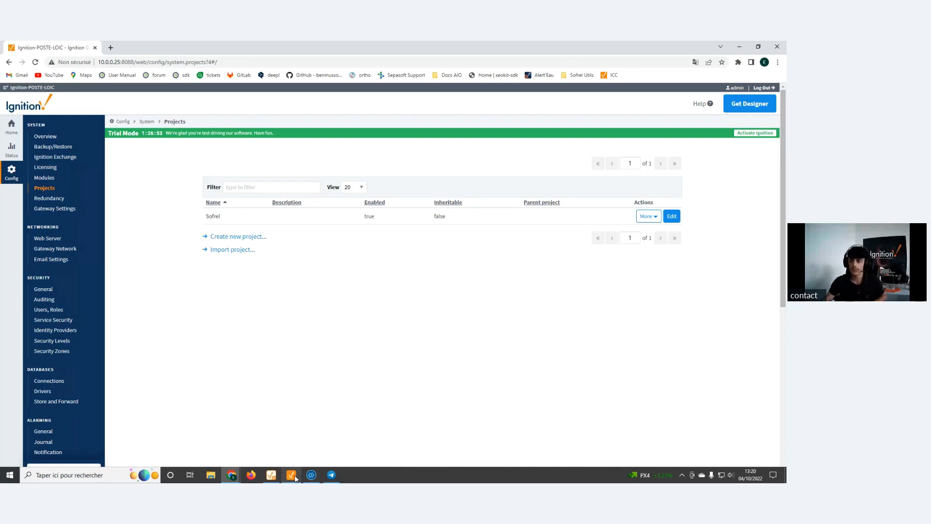
left_click(291, 475)
Step: Save the Sofrel project changes and exit the Designer
left_click(777, 45)
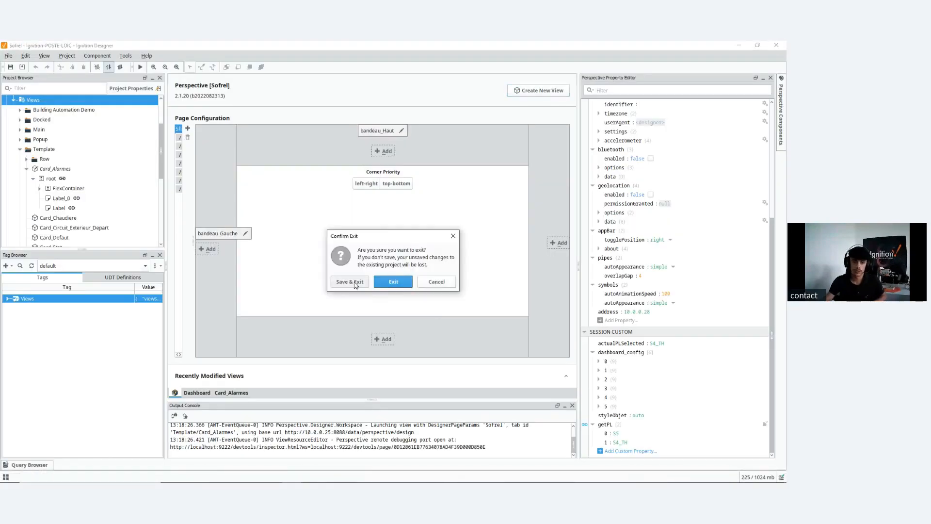
left_click(354, 285)
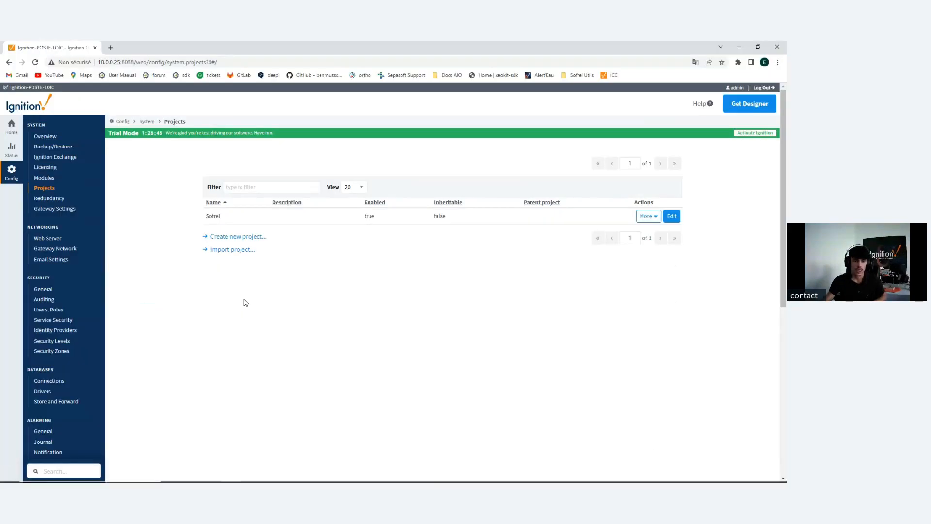
Step: Edit the Sofrel project to tick Inheritable and save it
mouse_move(206, 216)
left_mouse_down()
mouse_move(226, 219)
mouse_move(207, 216)
left_mouse_up()
left_click(226, 218)
left_click(224, 220)
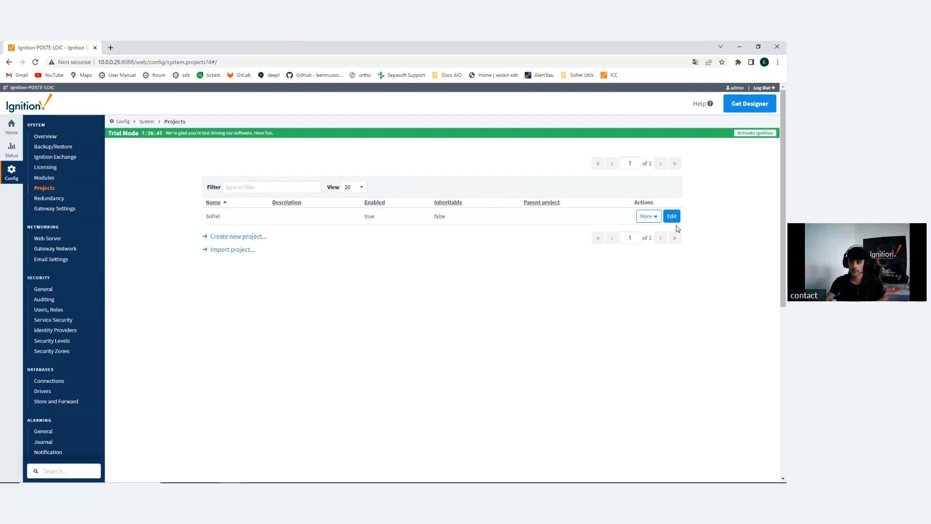
left_click(671, 216)
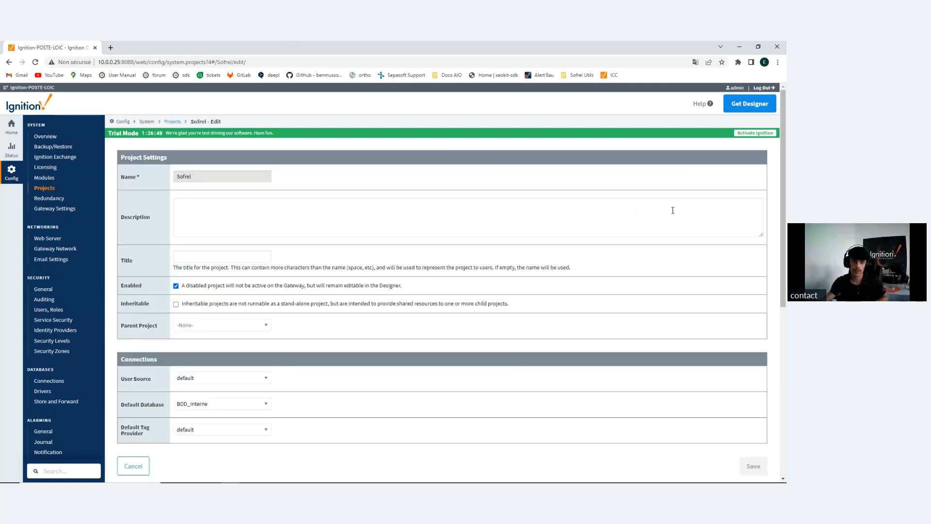
left_click(176, 305)
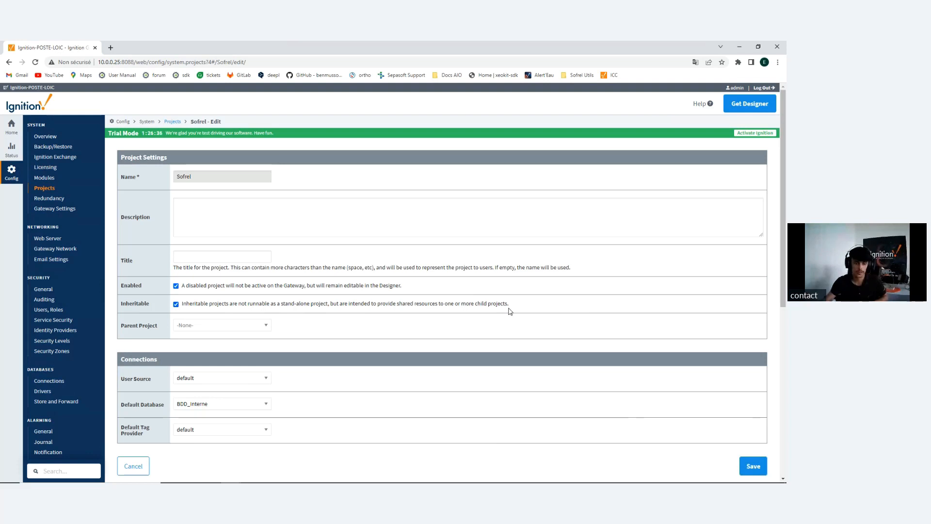
left_click(752, 466)
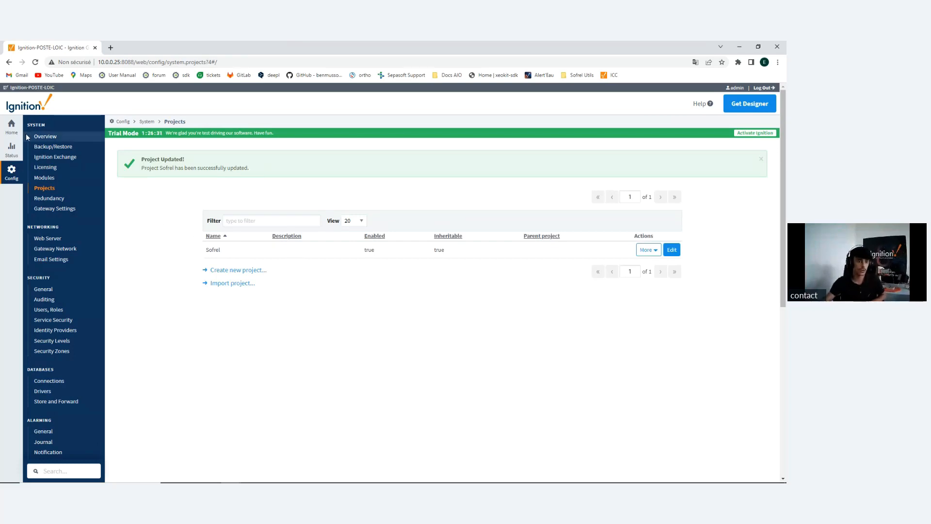
left_click(12, 137)
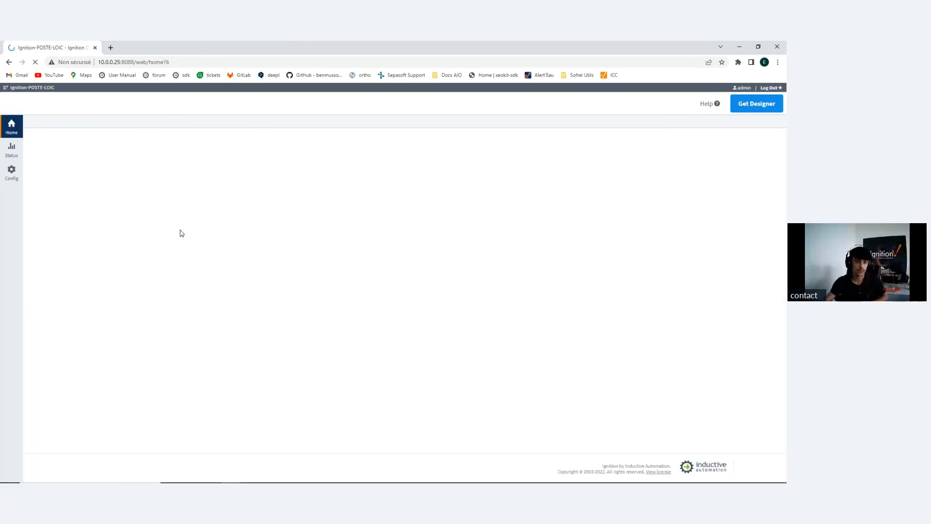
Step: Check the gateway's Perspective projects, return to Config, and bring up the Designer Launcher
scroll(283, 295, "down", 5)
left_click(301, 273)
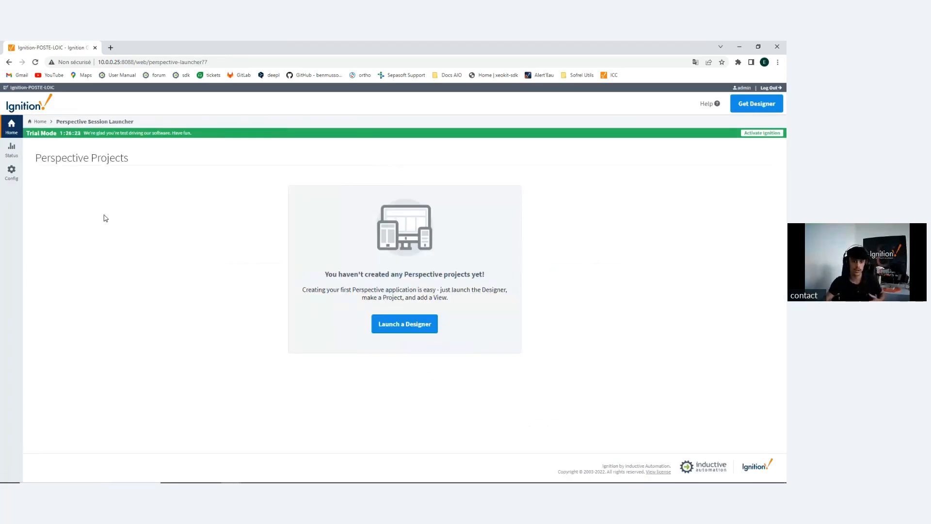
left_click(7, 170)
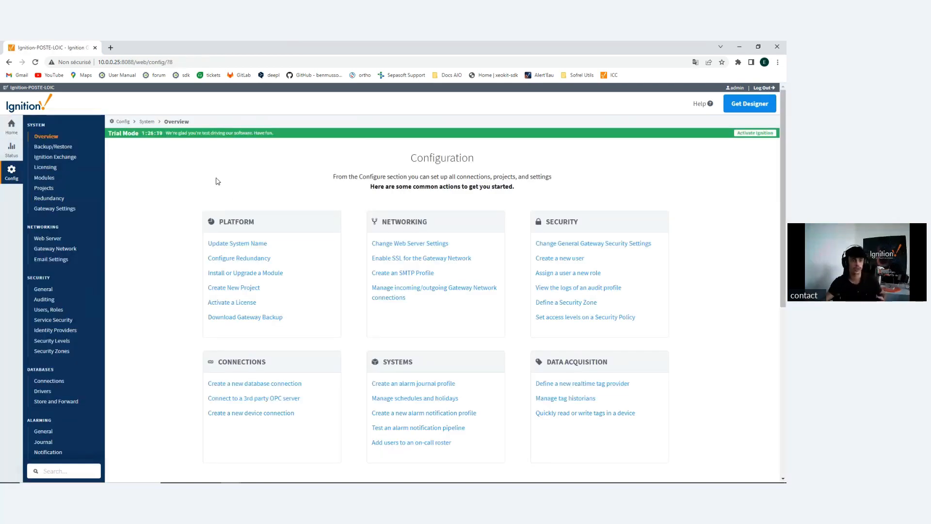
mouse_move(232, 481)
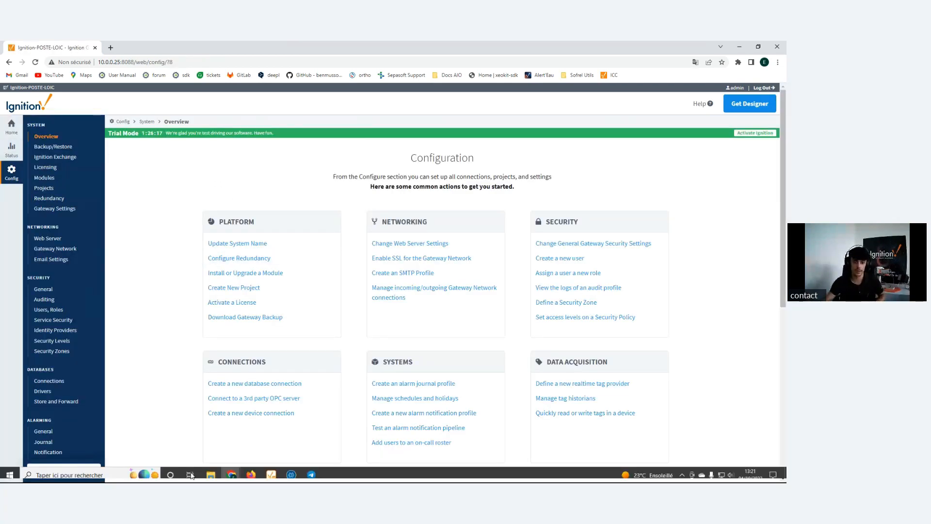
left_click(272, 475)
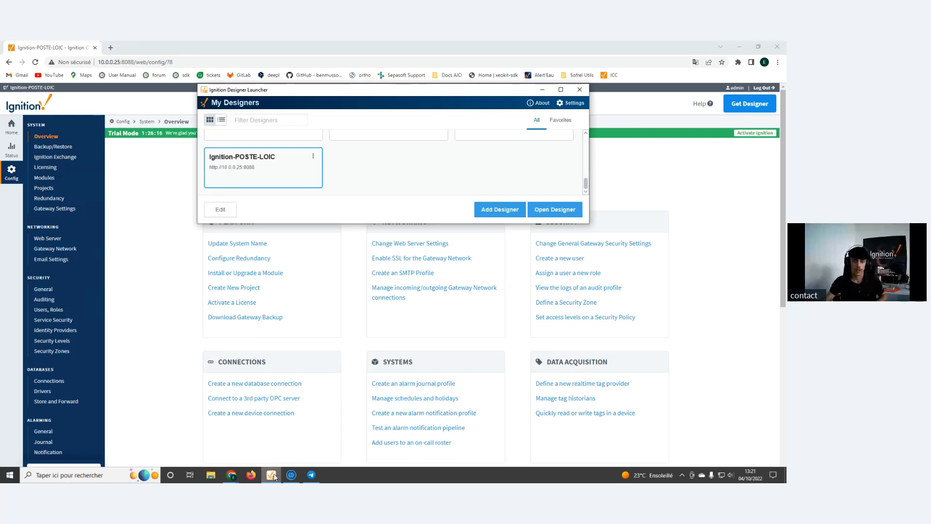
Step: Launch a designer for the local gateway and sign in with the username and password
double_click(238, 165)
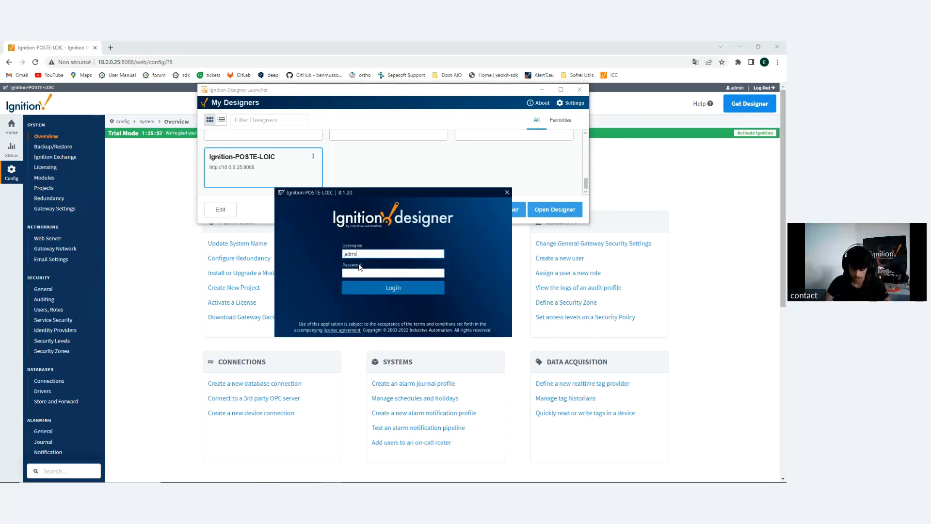
key("Tab")
type("***")
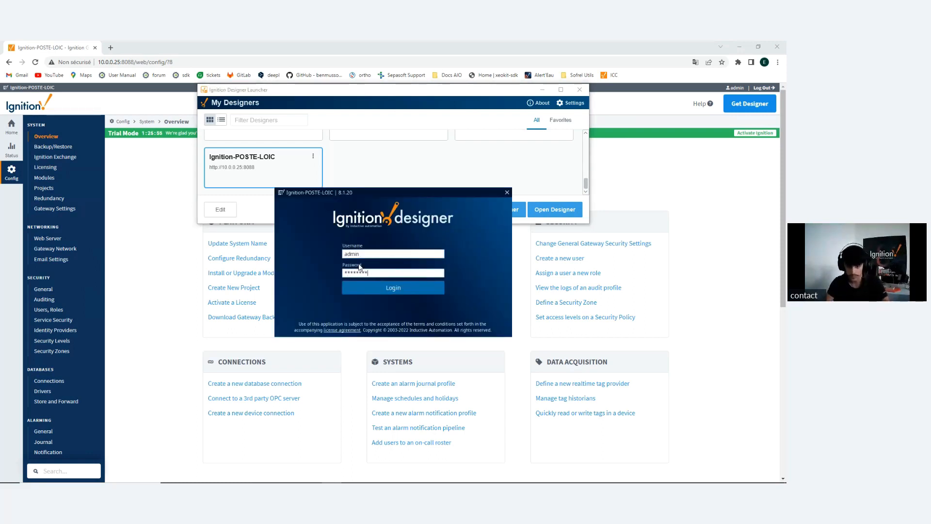
type("*****")
key("Return")
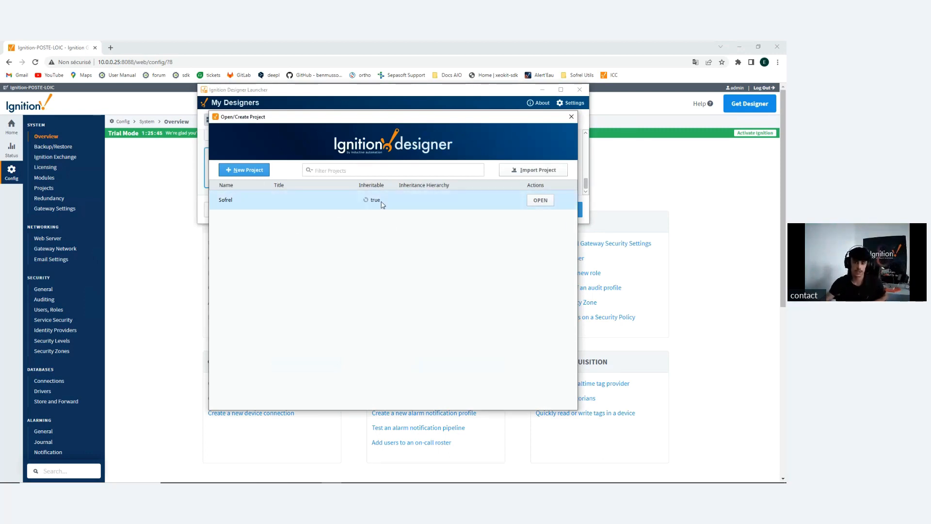
Step: Create project Mon_Projet_Sofrel with Sofrel chosen as its parent project
left_click(259, 174)
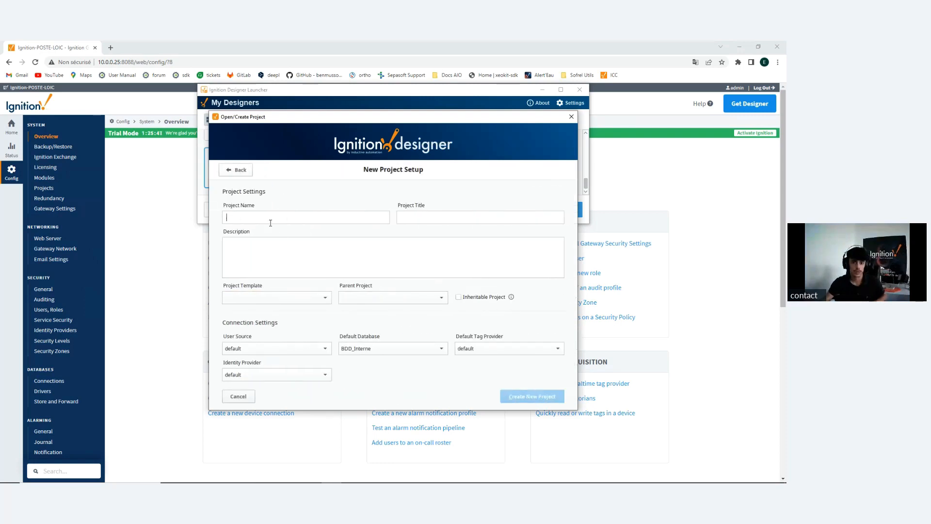
type("Mon_")
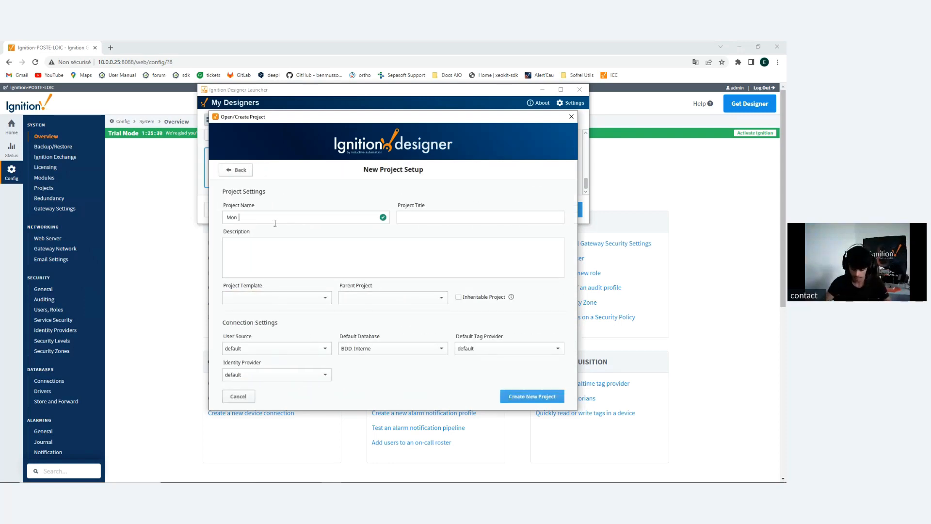
type("Projet_Sofrel")
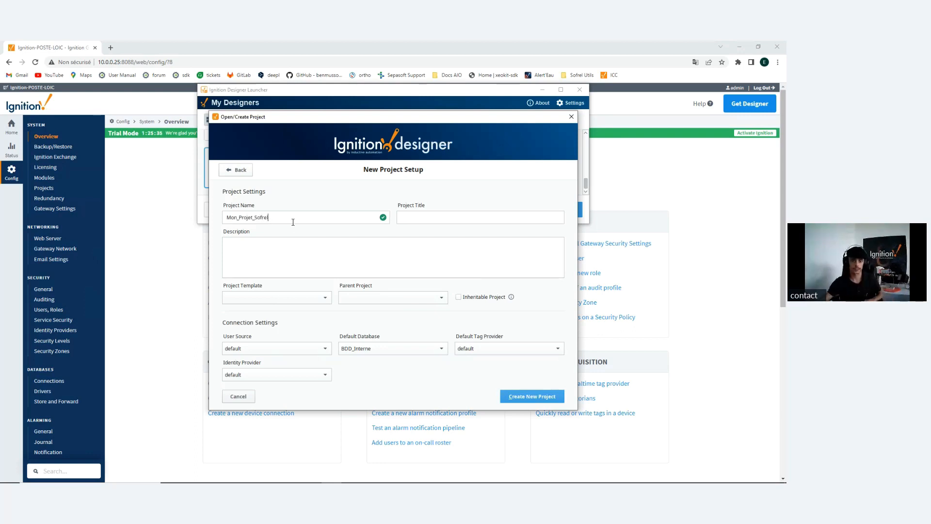
left_click(374, 296)
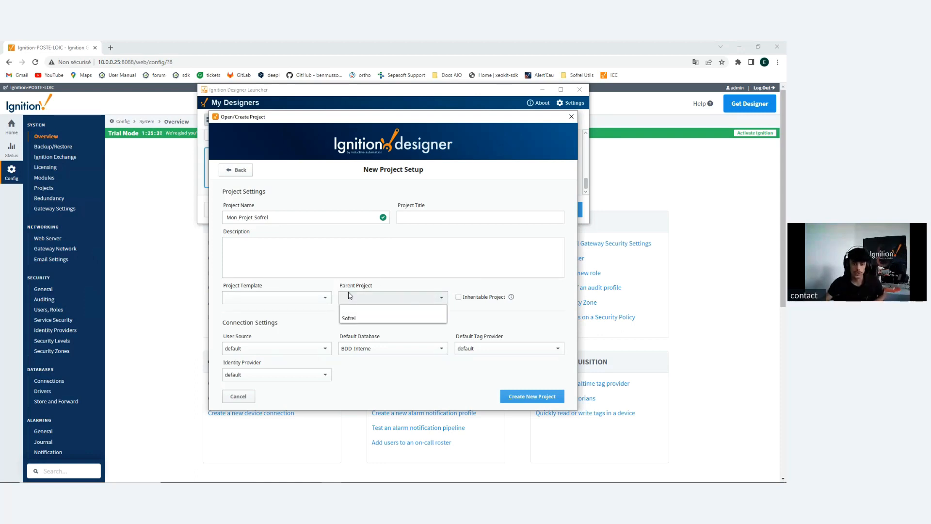
left_click(355, 319)
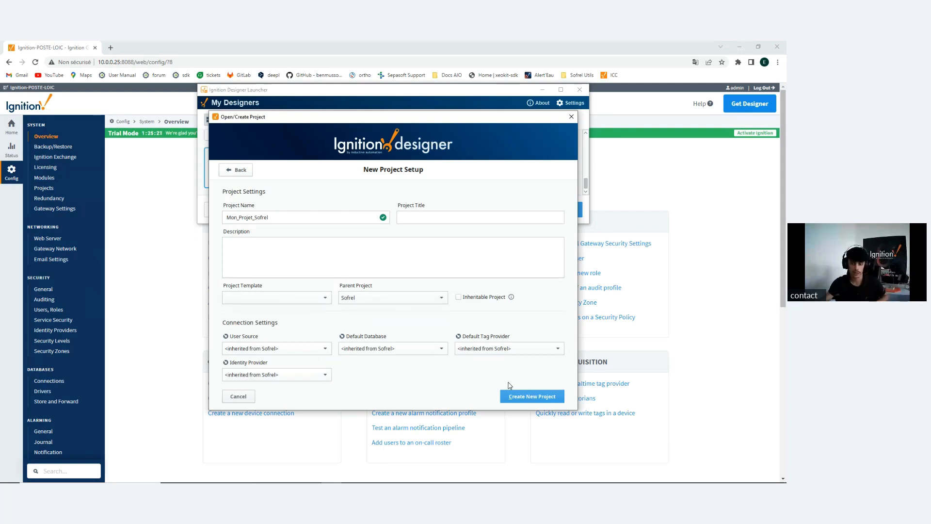
left_click(524, 396)
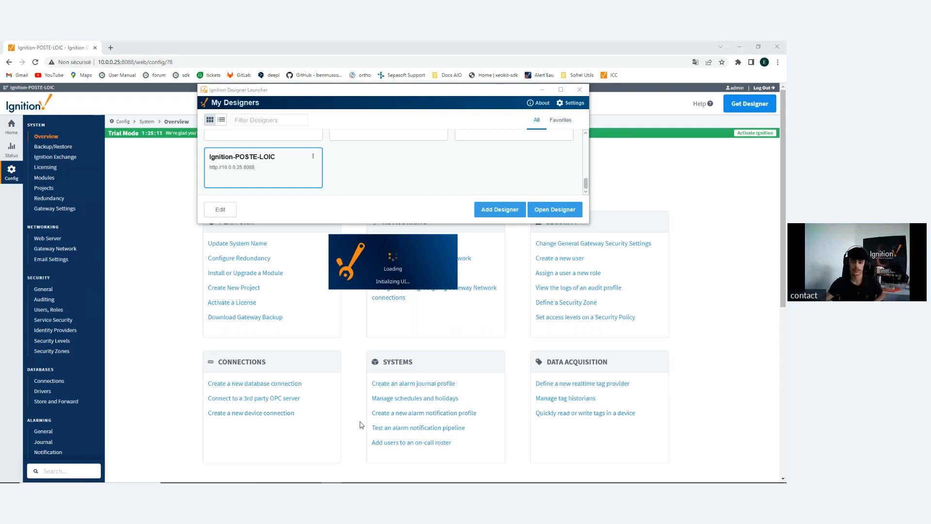
Step: Wait for the Mon_Projet_Sofrel project to finish loading in the Designer
mouse_move(357, 476)
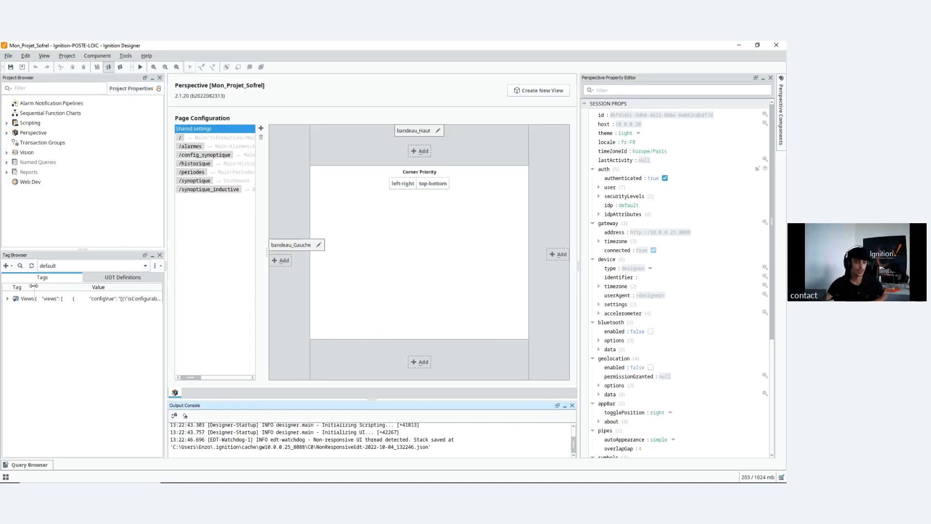
Step: Show the Sofrel provider's tags in the Tag Browser, briefly expanding the S4_TH folder
left_click_drag(33, 286, 83, 286)
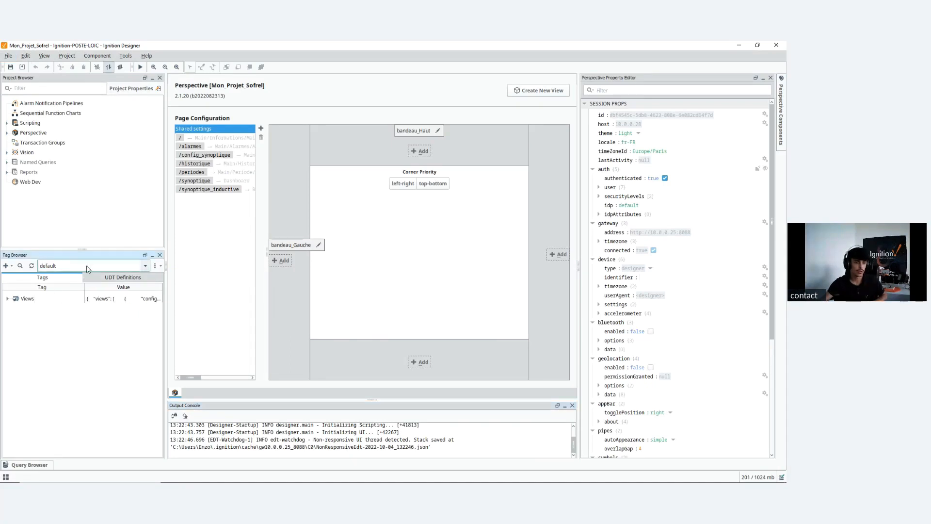
left_click(71, 265)
left_click(55, 277)
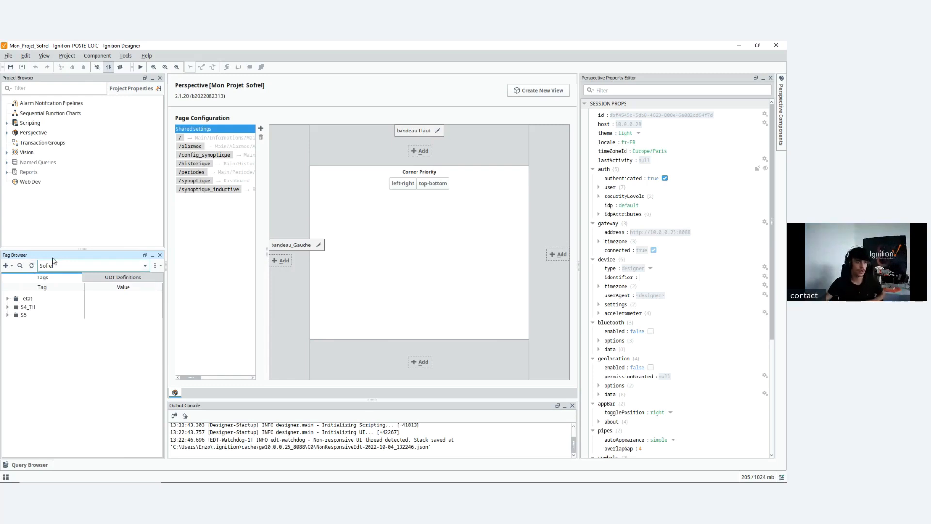
left_click(8, 308)
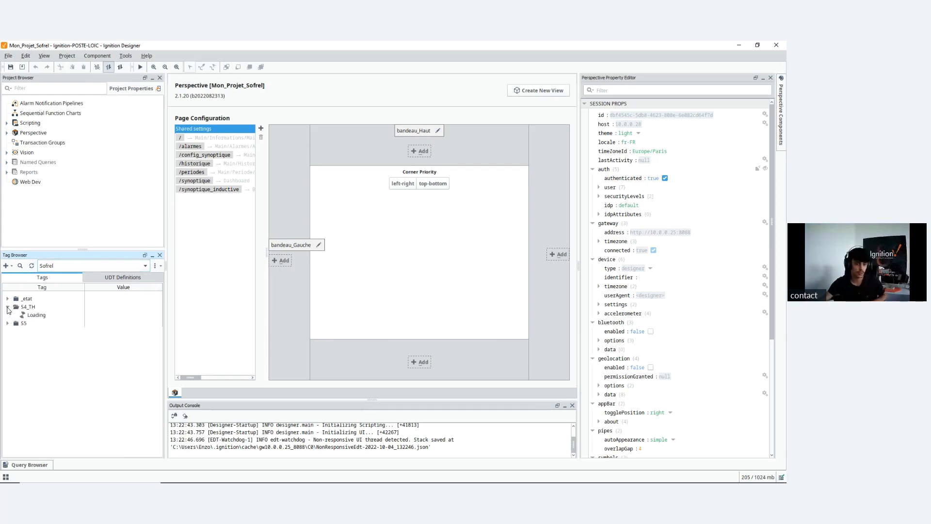
left_click(7, 307)
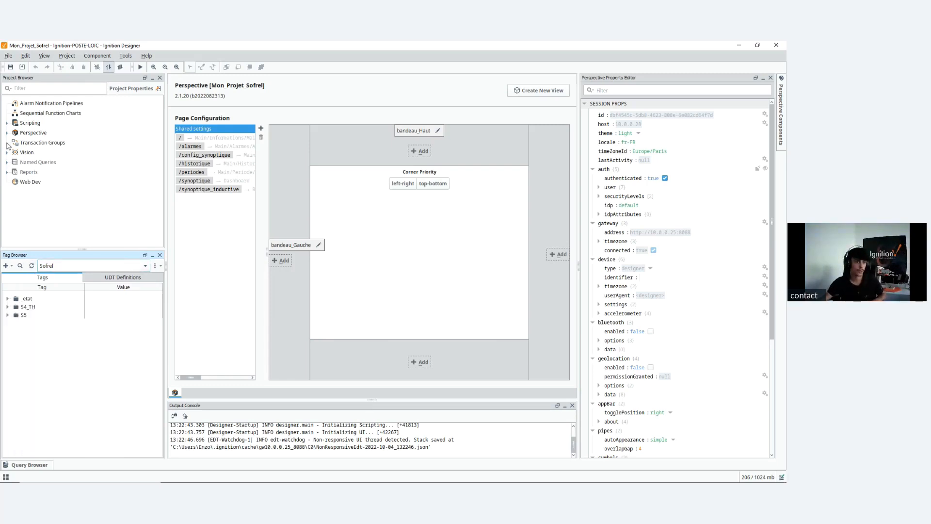
Step: Expand Perspective > Views in the Project Browser and select the Dashboard view
left_click(8, 133)
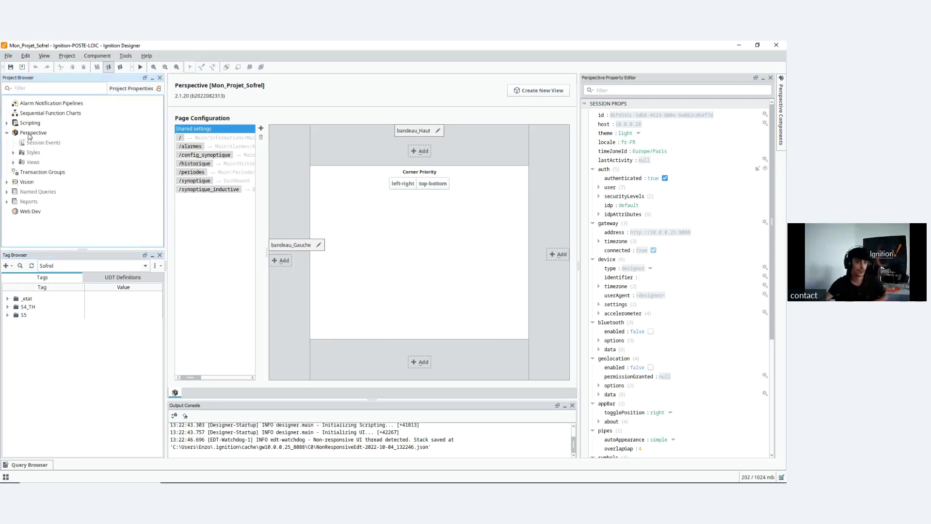
left_click(33, 159)
left_click(13, 162)
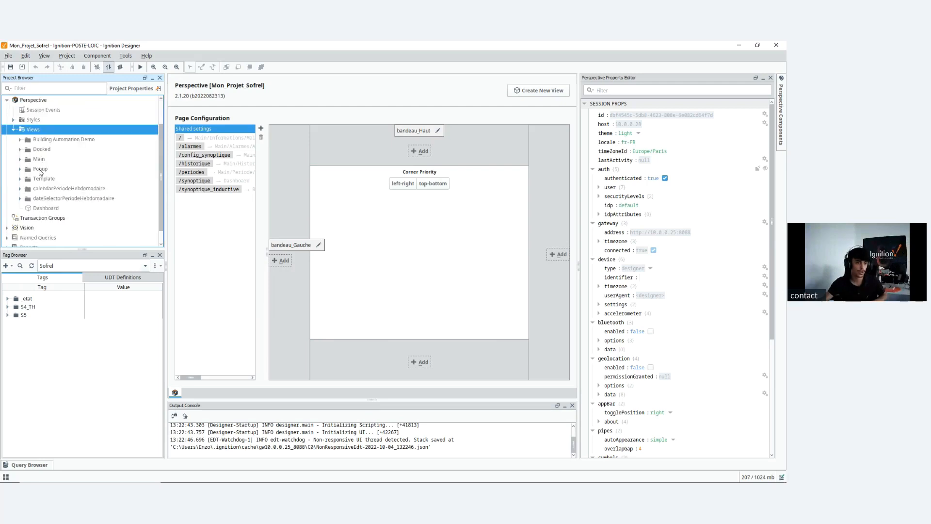
left_click(47, 210)
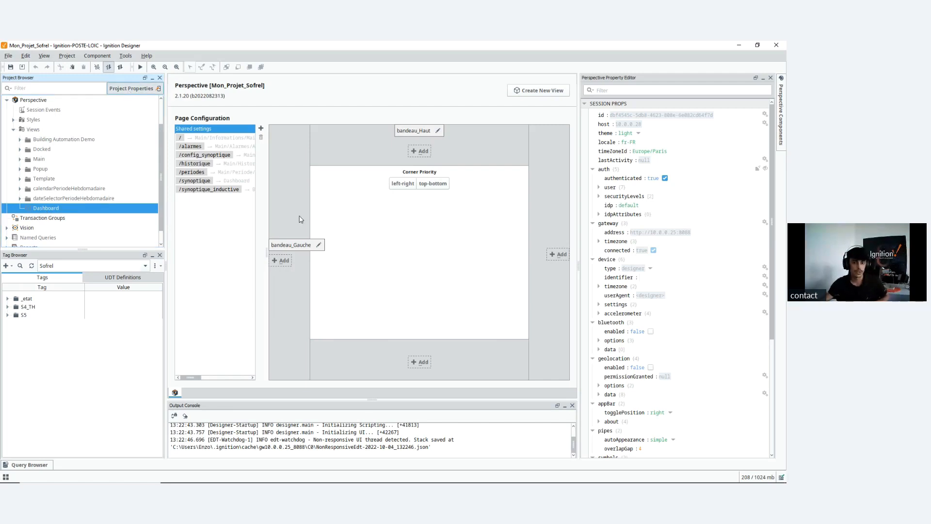
left_click(159, 90)
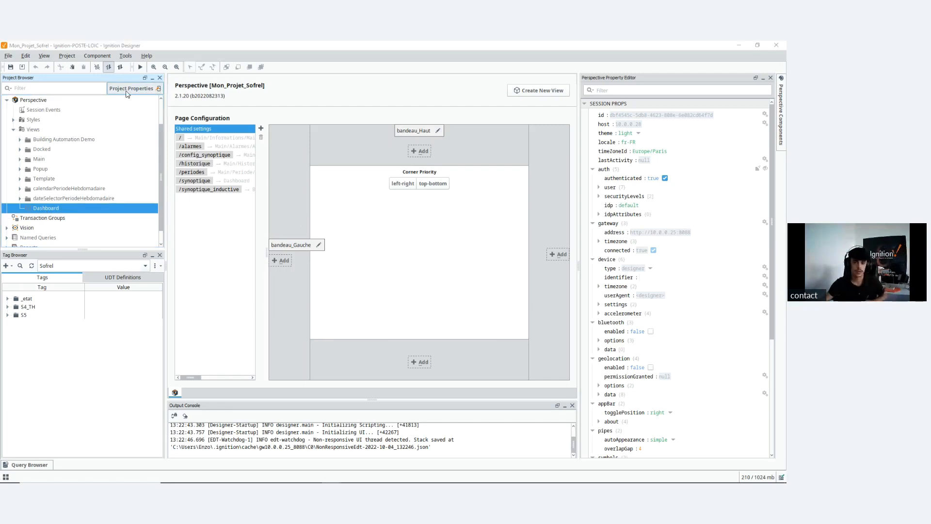
Step: Discard the local override on Project > General so it inherits from Sofrel, then confirm with OK
left_click(271, 187)
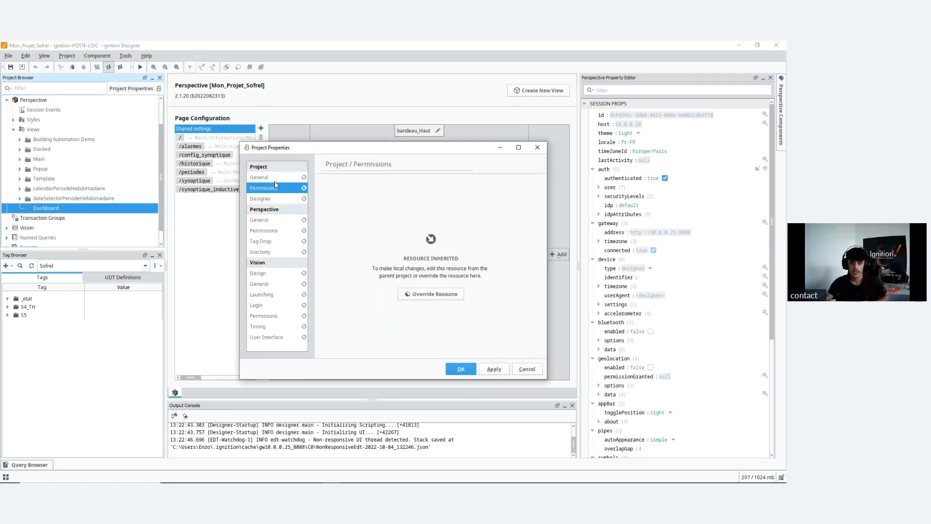
left_click(272, 178)
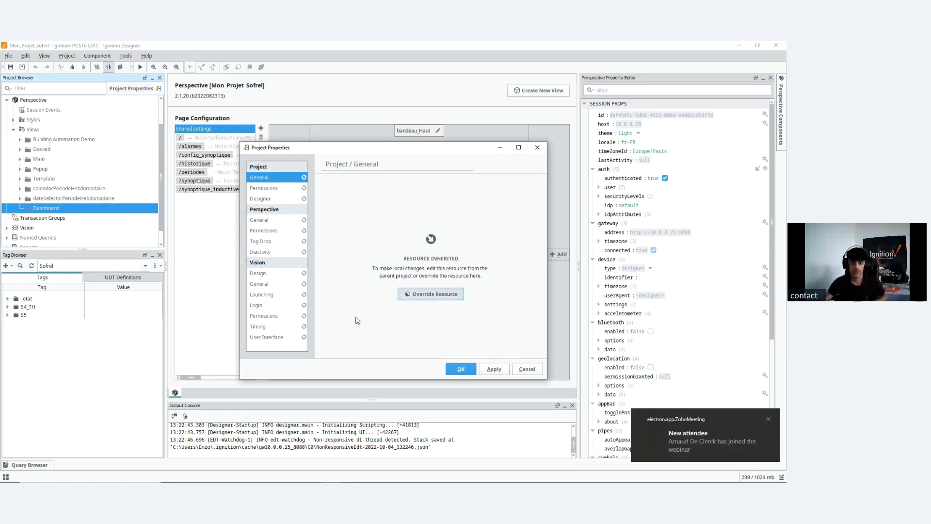
left_click(429, 294)
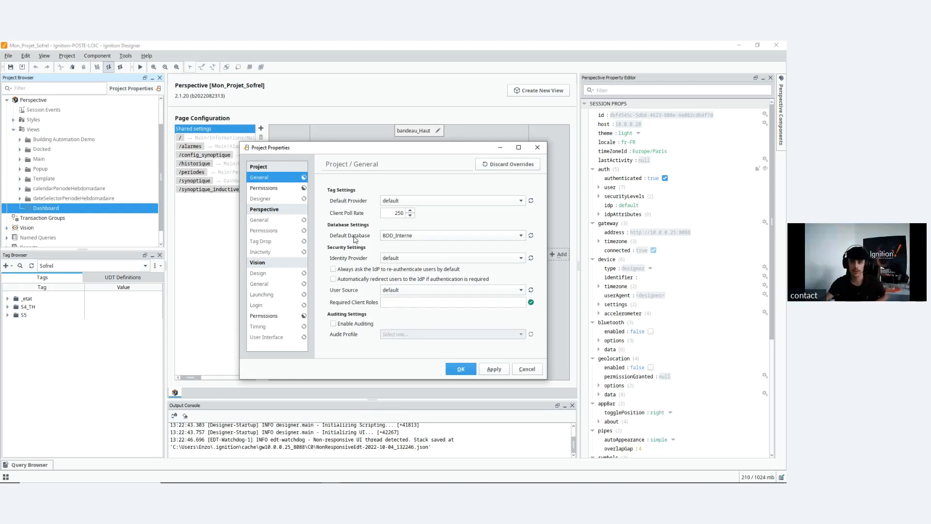
left_click(513, 167)
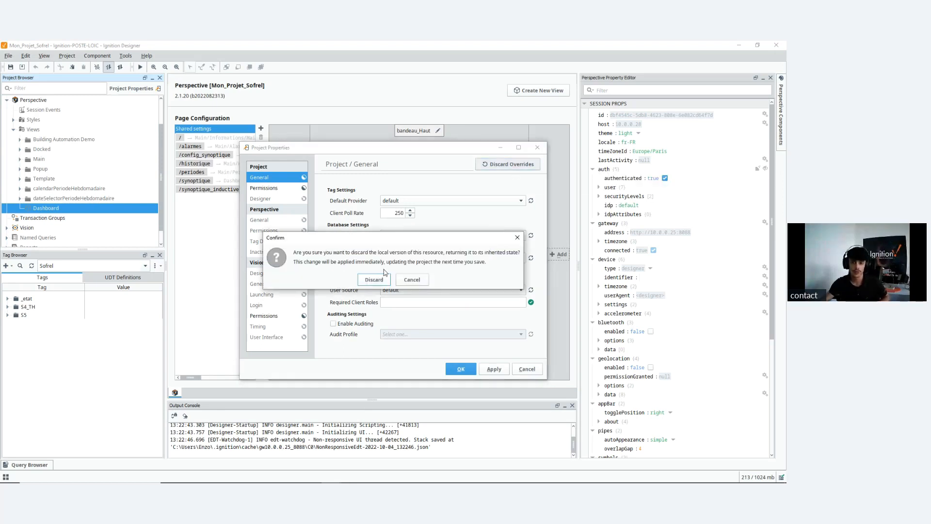
left_click(374, 280)
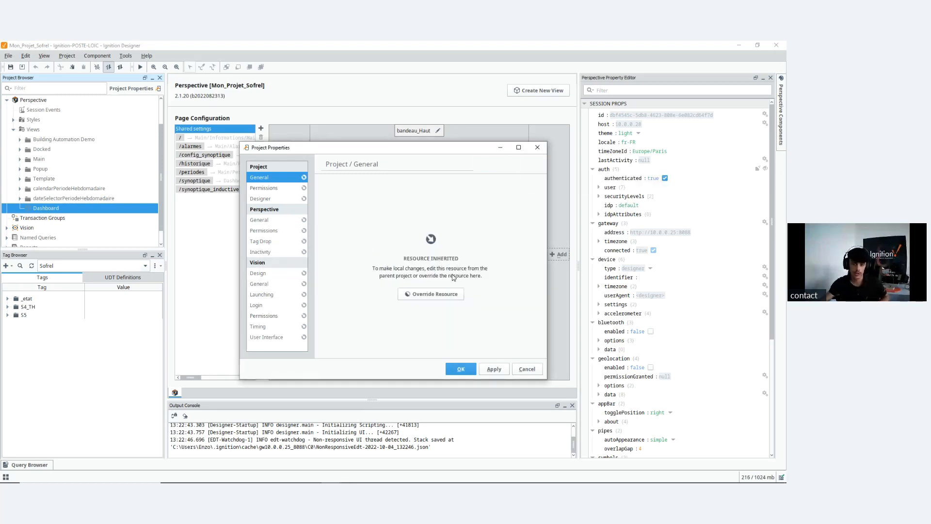
left_click(460, 369)
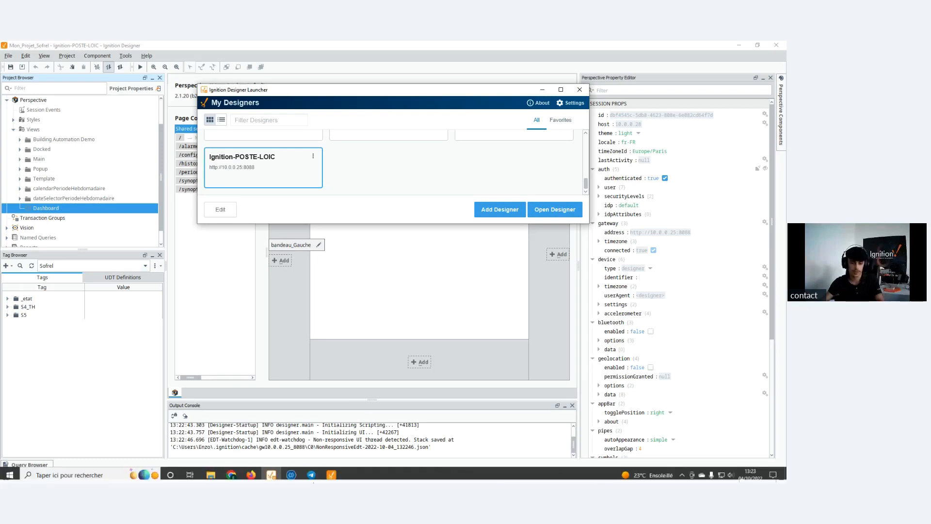
Step: From the gateway Home page in Chrome, launch Mon_Projet_Sofrel via the Perspective Session Launcher
left_click(232, 475)
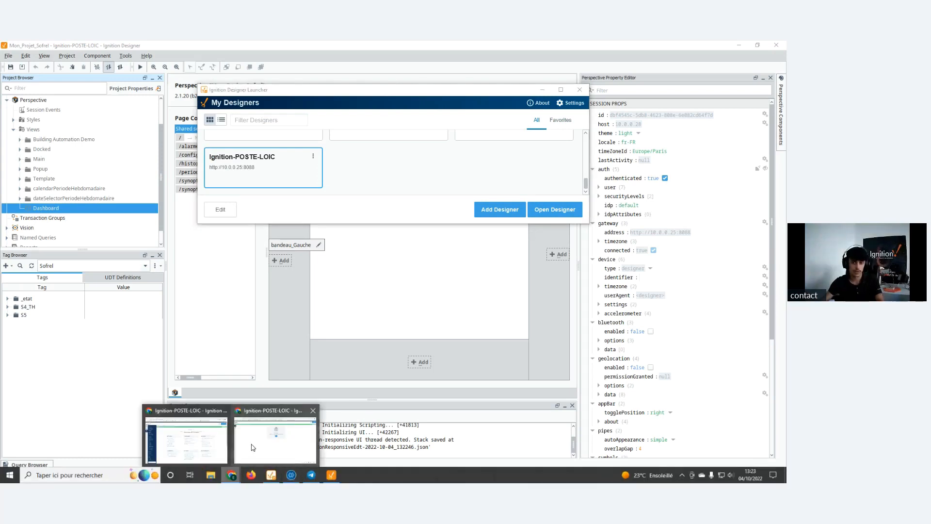
left_click(252, 446)
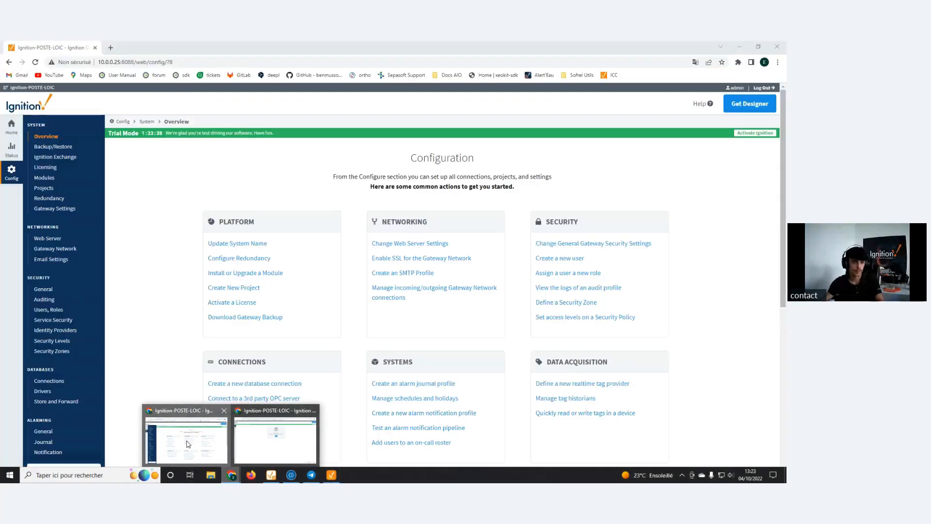
left_click(13, 129)
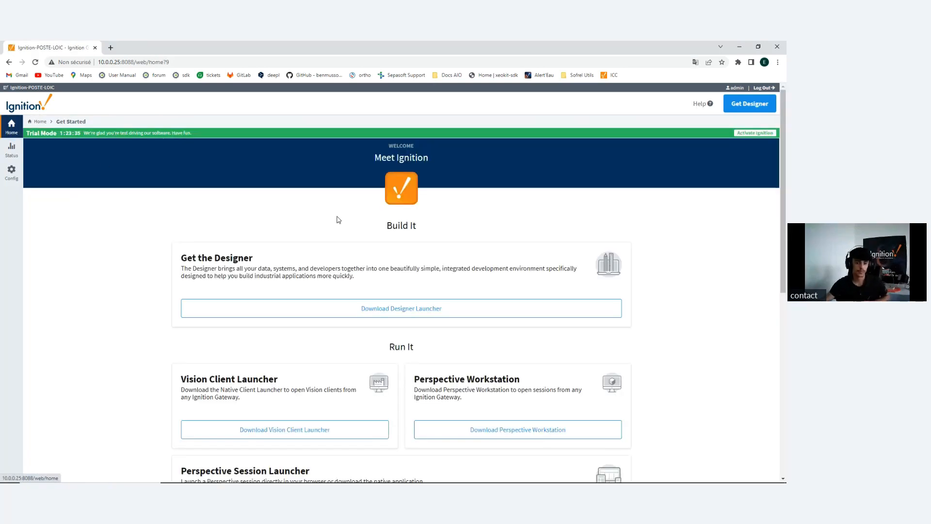
scroll(338, 220, "down", 2)
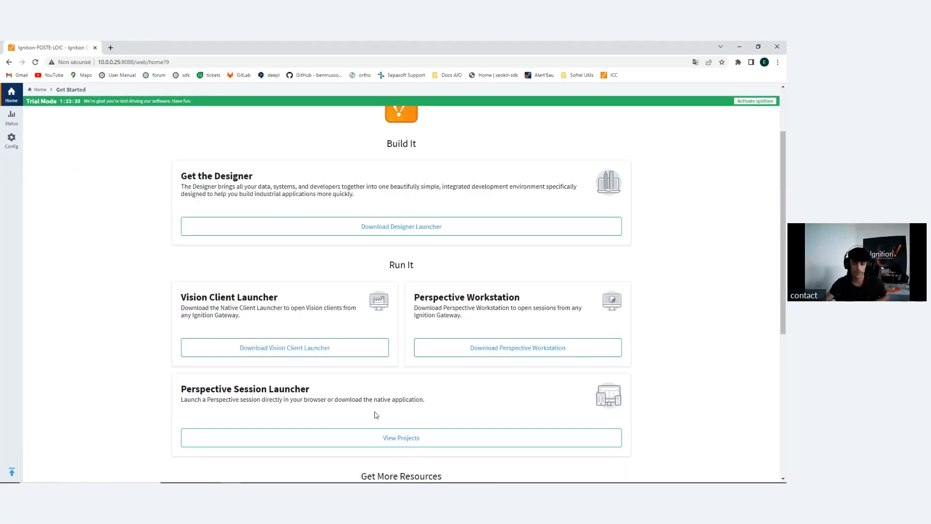
left_click(402, 438)
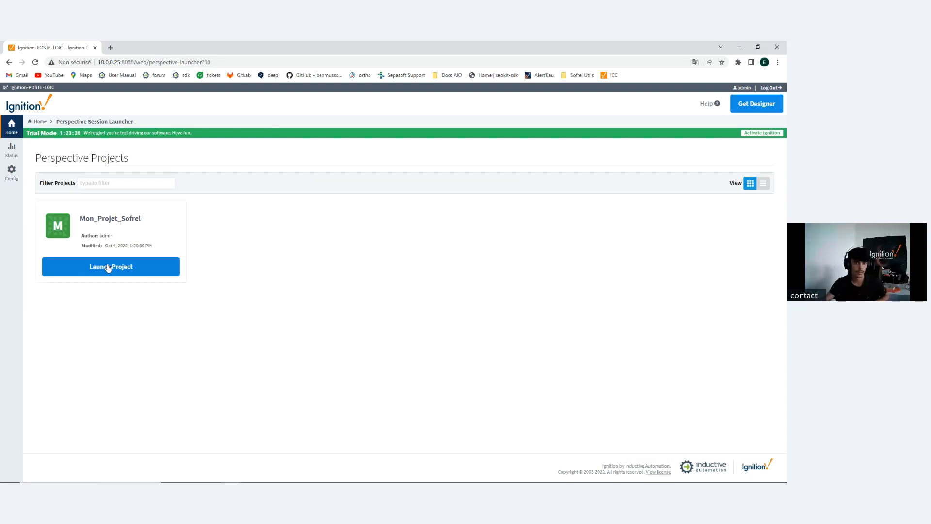
left_click(108, 267)
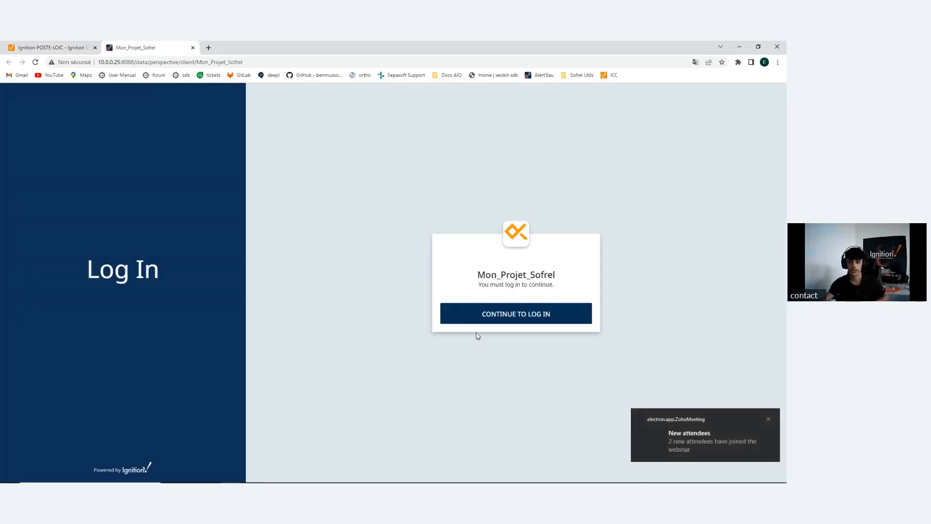
Step: Log in, load the Synoptique and Operateur saved views on Synoptique, then return to Informations
left_click(529, 318)
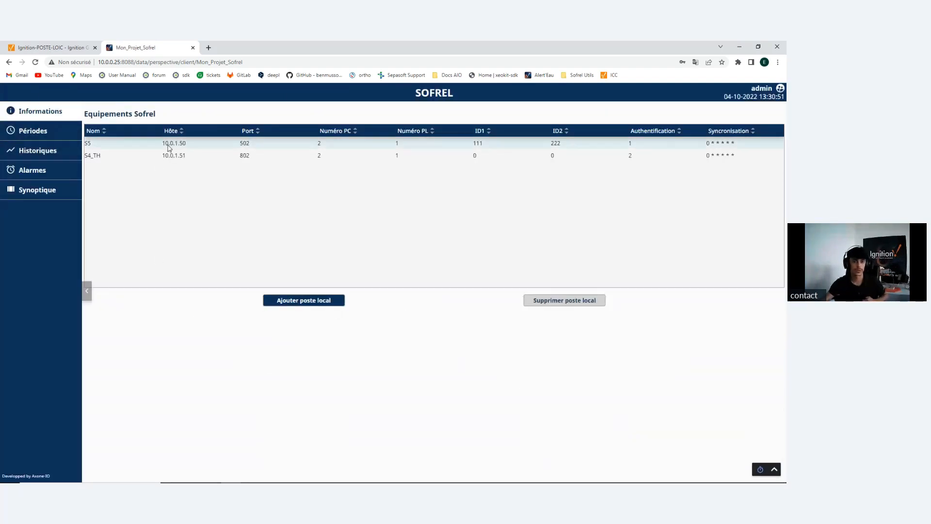
left_click(34, 196)
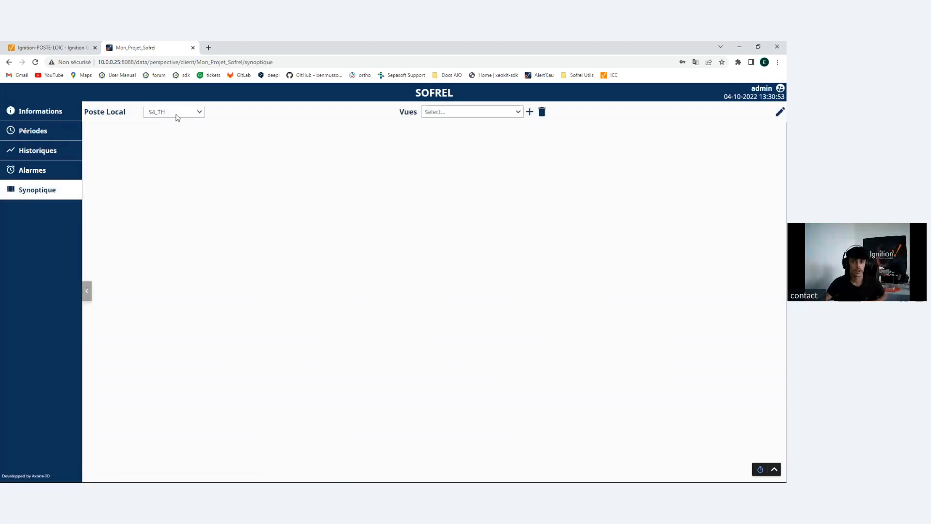
left_click(468, 113)
left_click(458, 128)
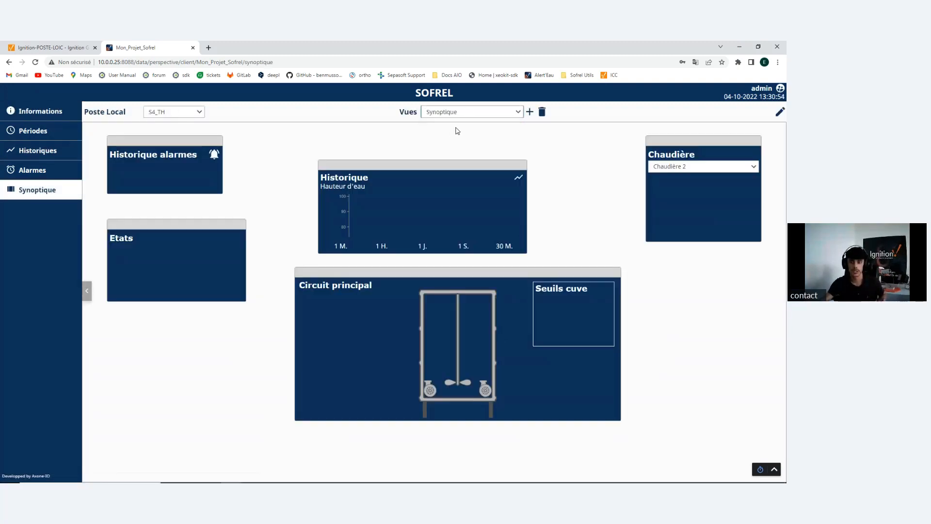
left_click(457, 112)
left_click(456, 140)
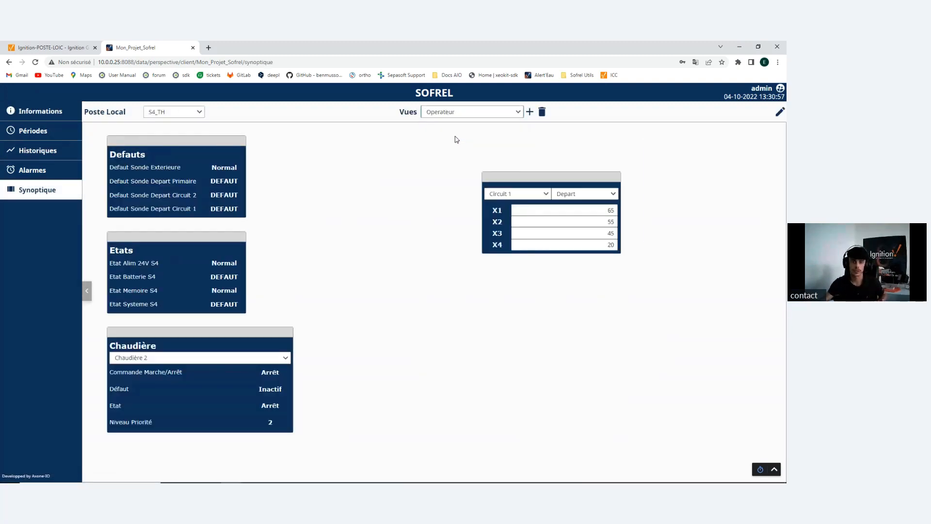
left_click(48, 117)
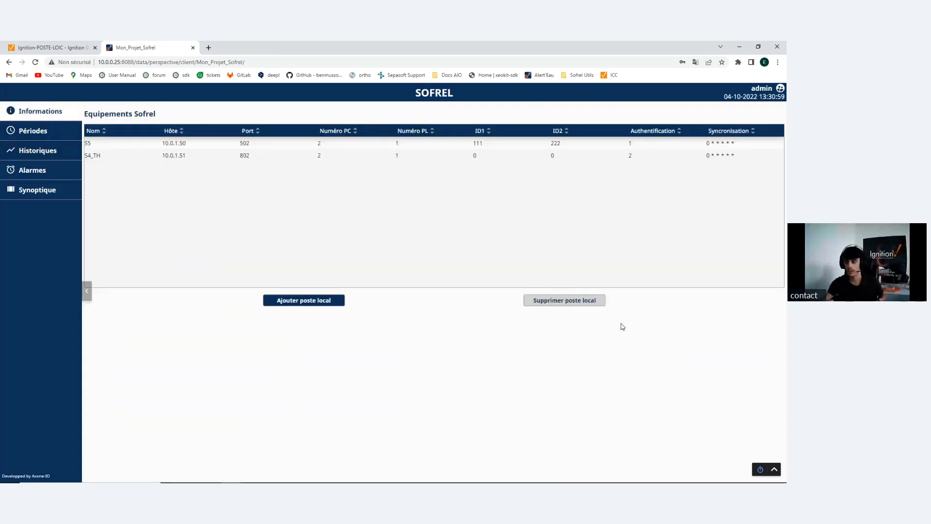
Step: Sign out of the Perspective session from the bottom dock's session menu
left_click(774, 469)
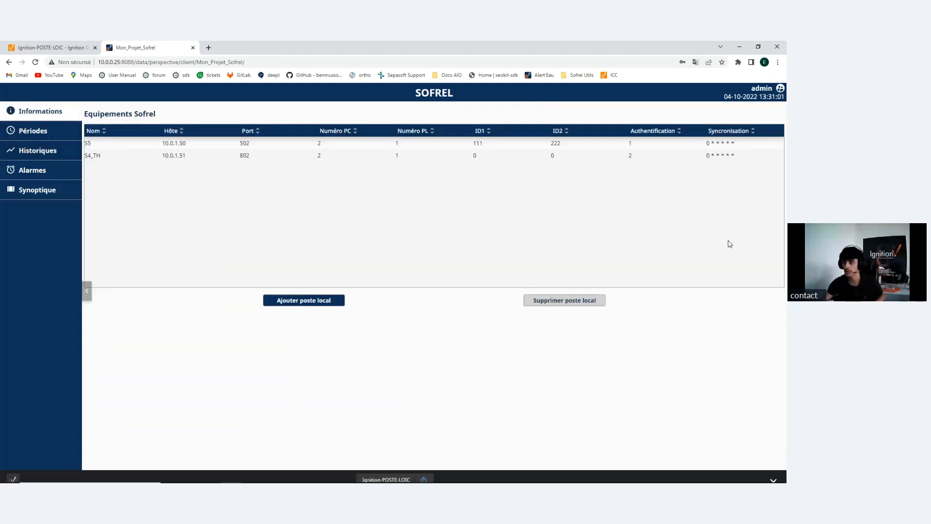
left_click(424, 472)
left_click(449, 373)
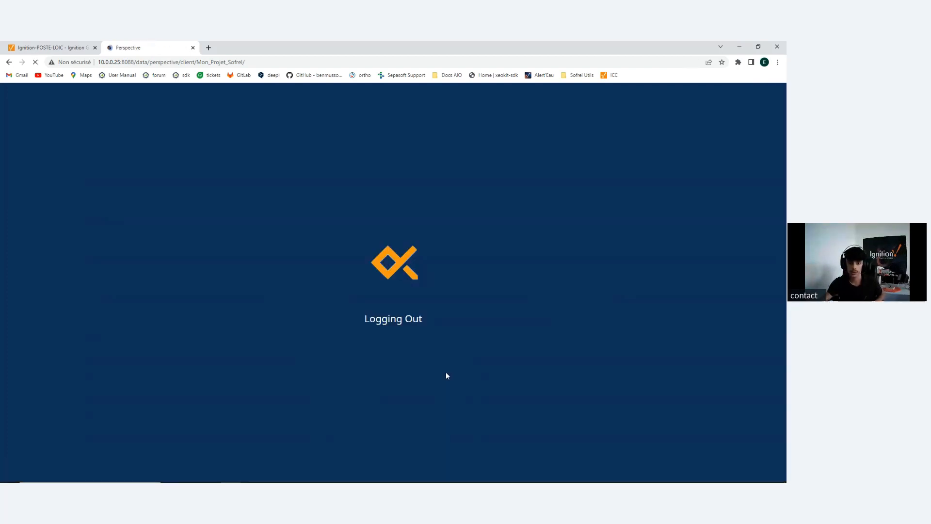
Step: Log back in with another username and password, dismissing Chrome's password prompts
left_click(98, 211)
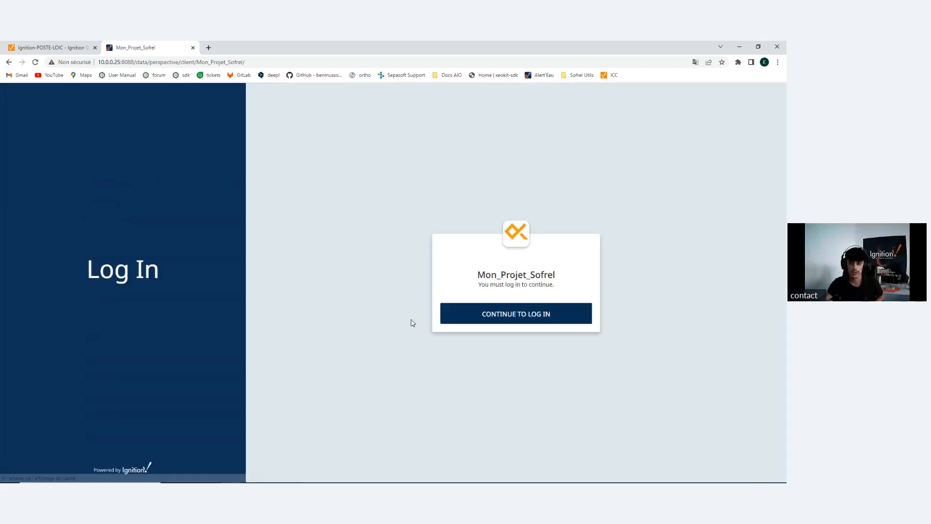
left_click(500, 316)
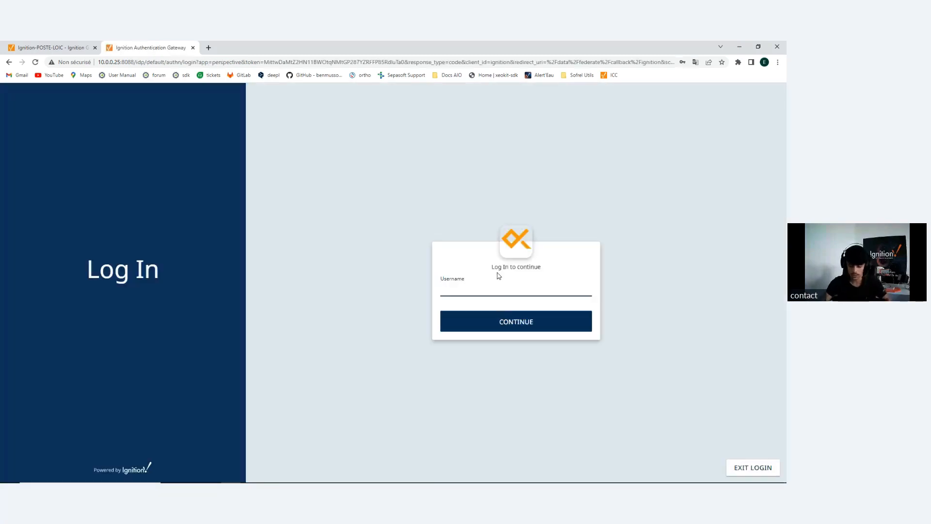
key("Return")
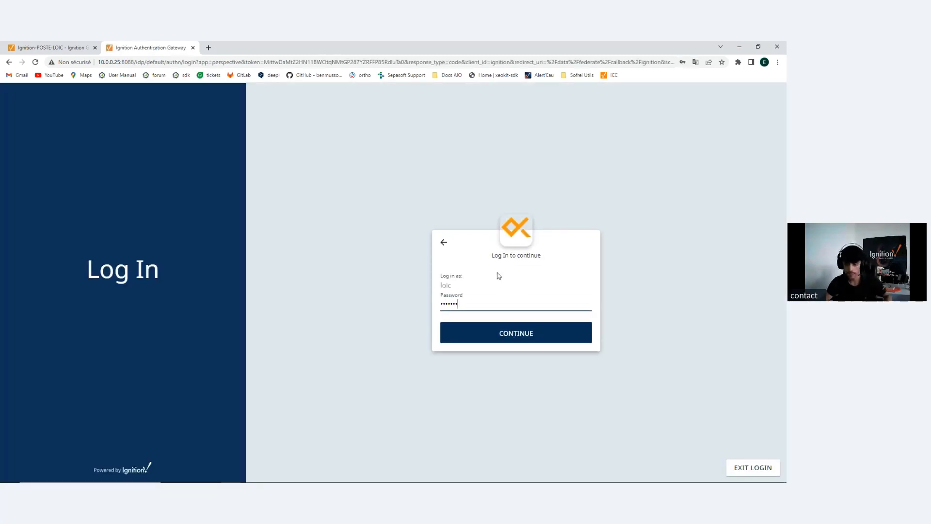
key("Return")
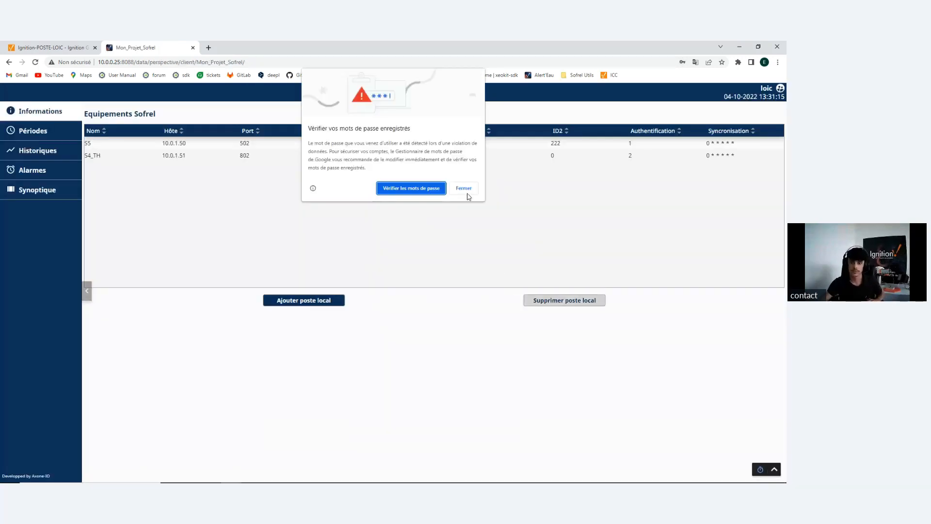
left_click(466, 190)
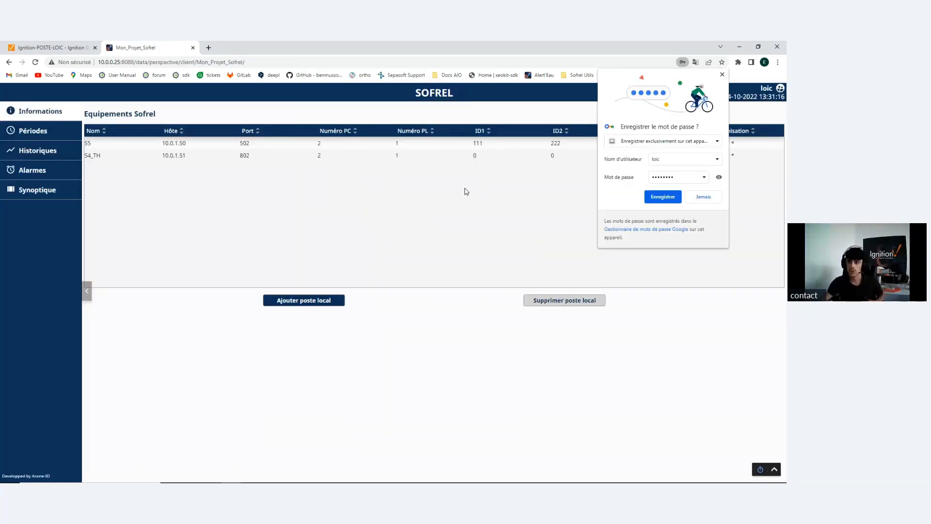
left_click(723, 75)
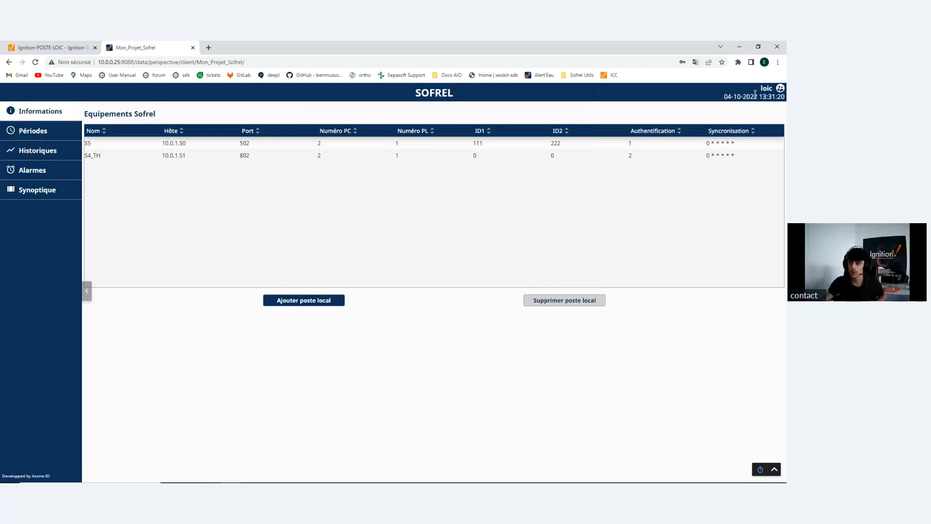
Step: On the Synoptique page, select local station S4_TH and start editing a new synoptic view
left_click(44, 191)
left_click(449, 115)
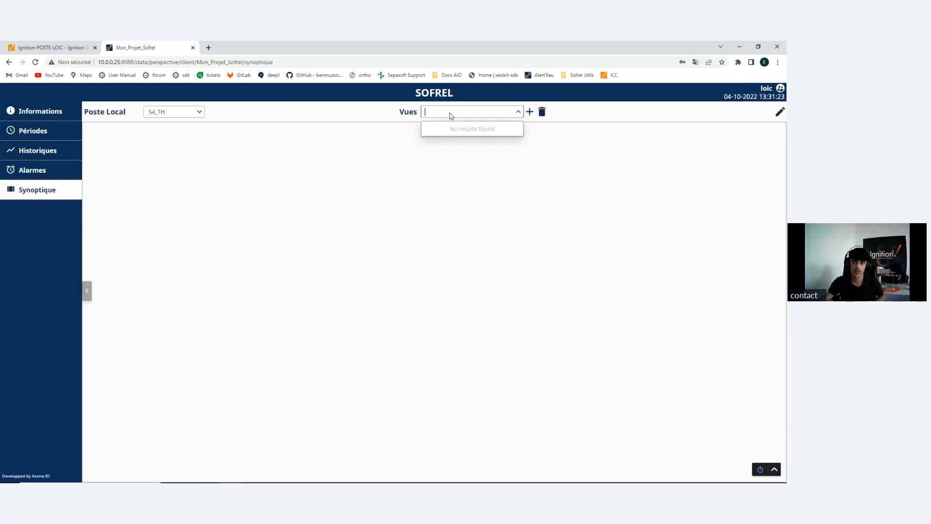
left_click(178, 115)
left_click(171, 134)
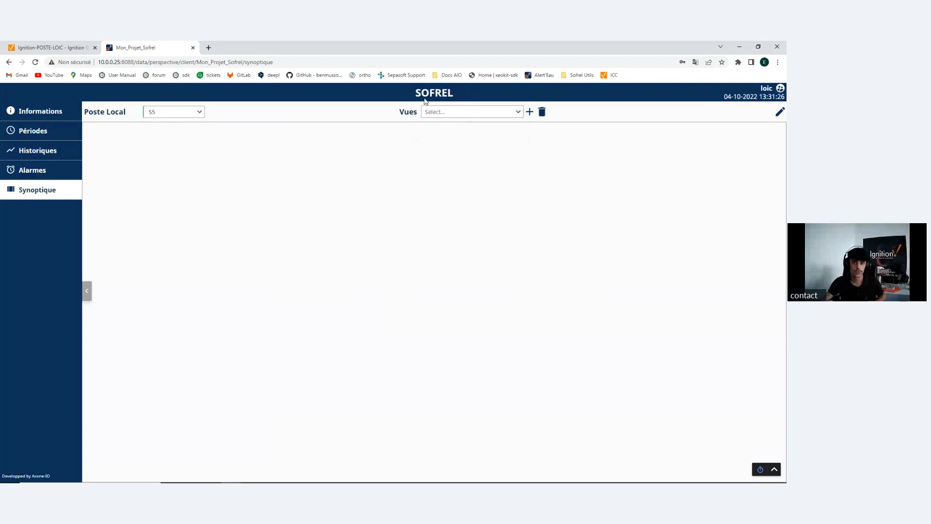
left_click(462, 118)
left_click(154, 112)
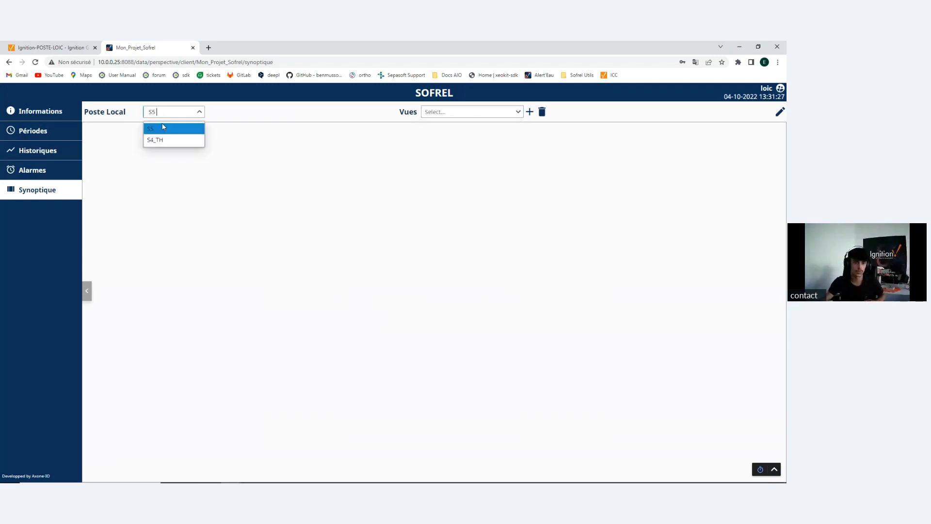
left_click(164, 126)
left_click(529, 112)
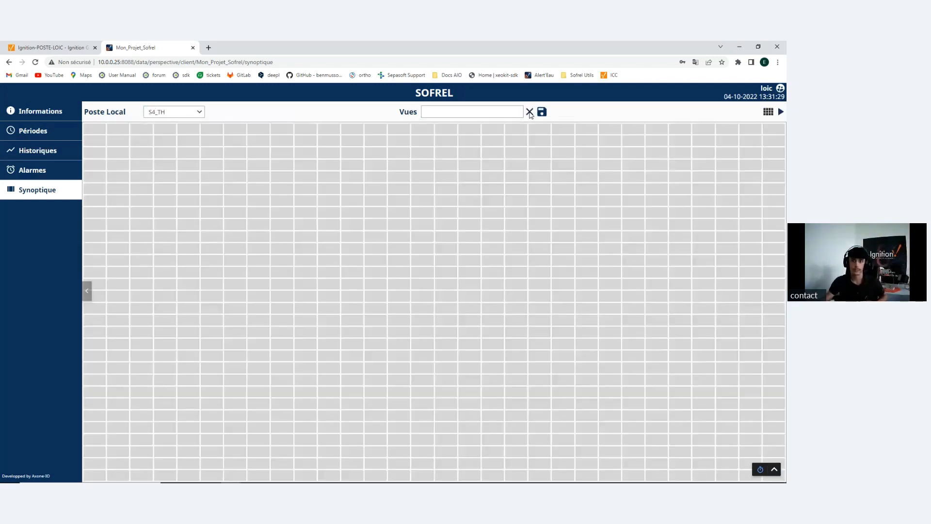
Step: Stack Historique alarmes, Circuit, Defauts and Etats widgets down the left grid column
left_click(112, 142)
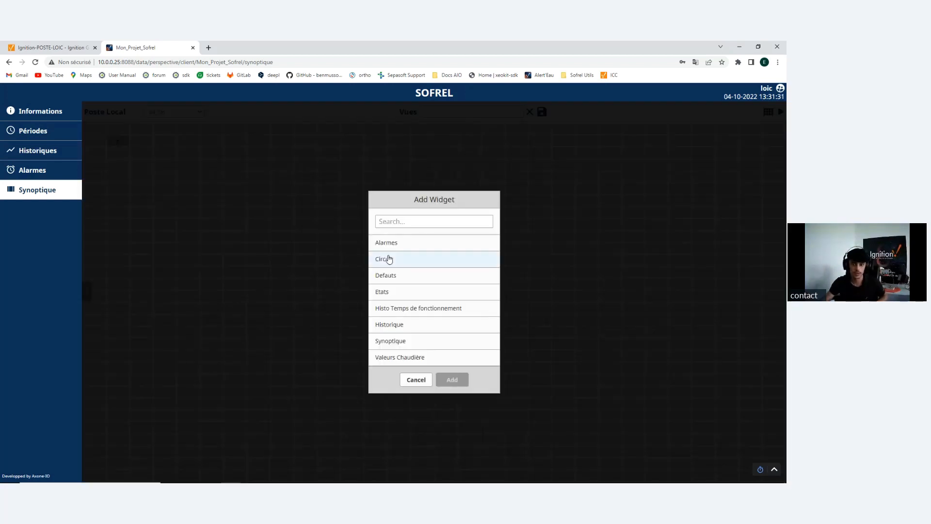
left_click(405, 243)
left_click(453, 386)
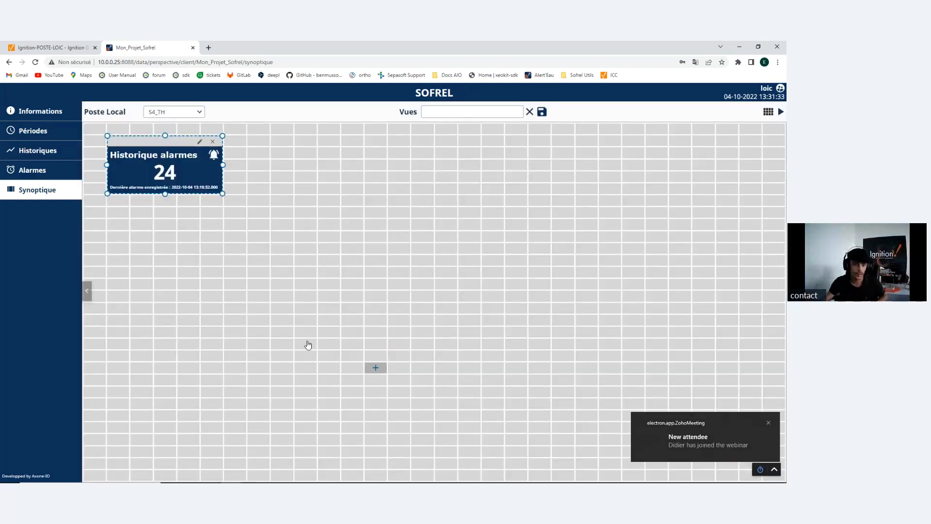
left_click(115, 208)
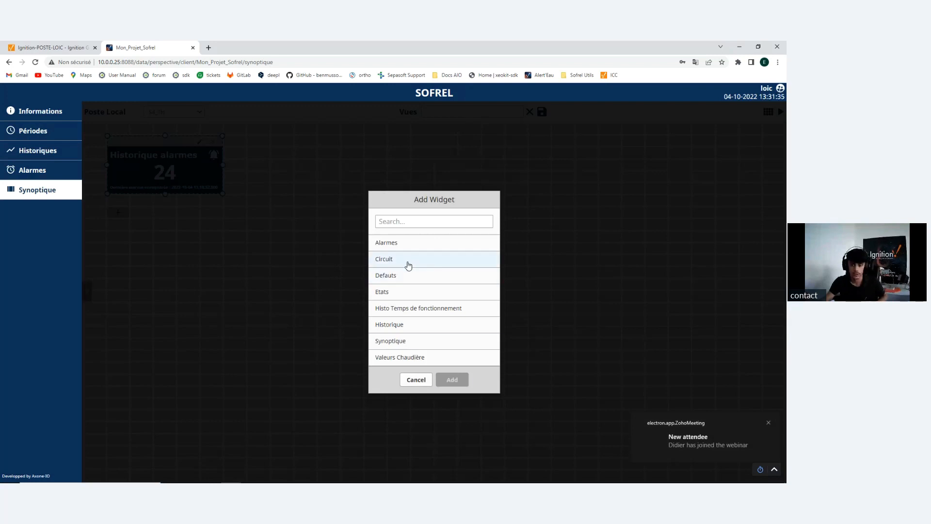
left_click(410, 261)
left_click(452, 379)
left_click(140, 309)
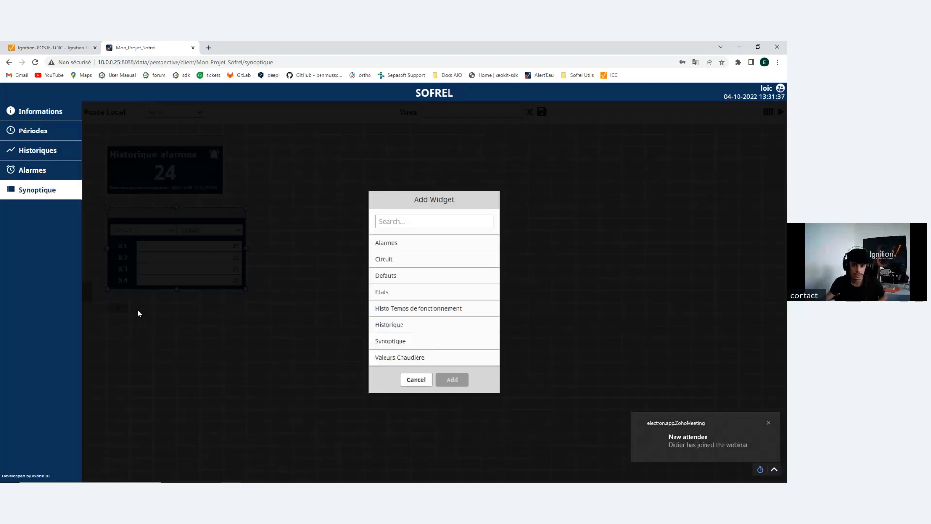
left_click(395, 276)
left_click(451, 383)
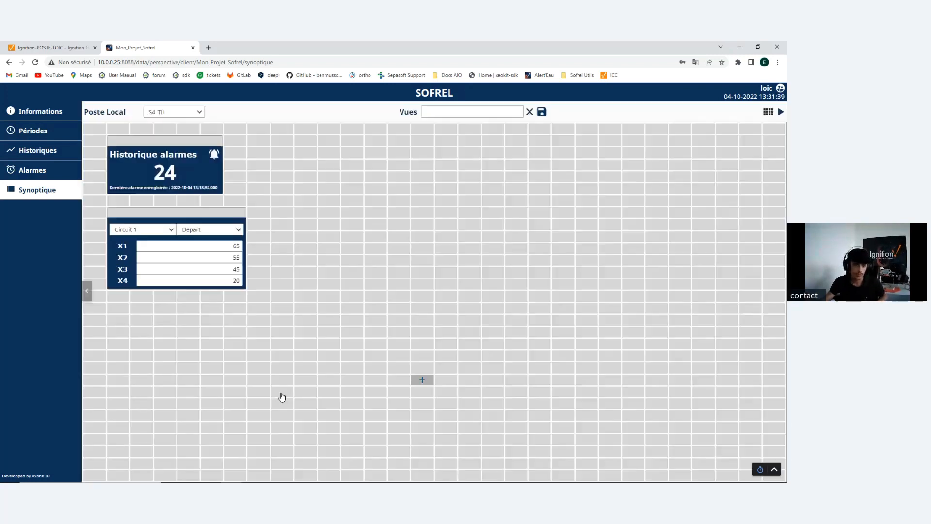
left_click(126, 406)
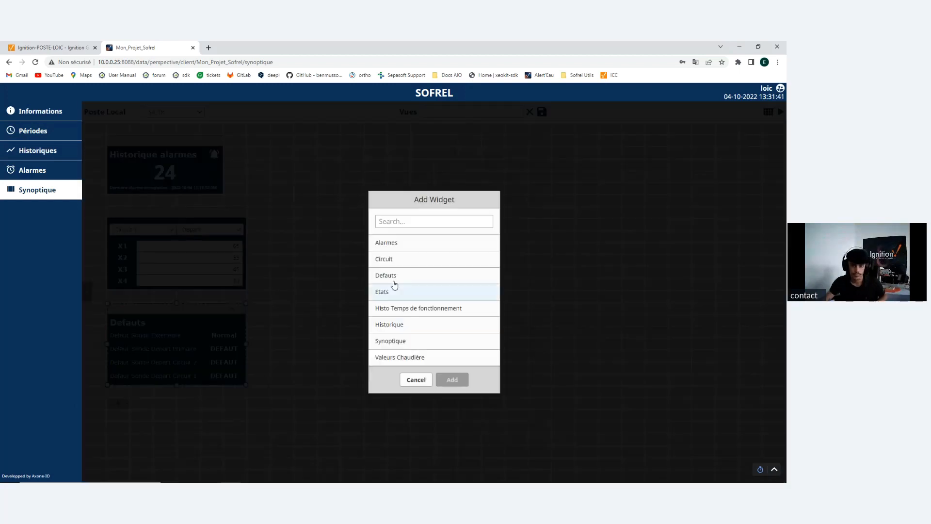
left_click(393, 291)
left_click(452, 379)
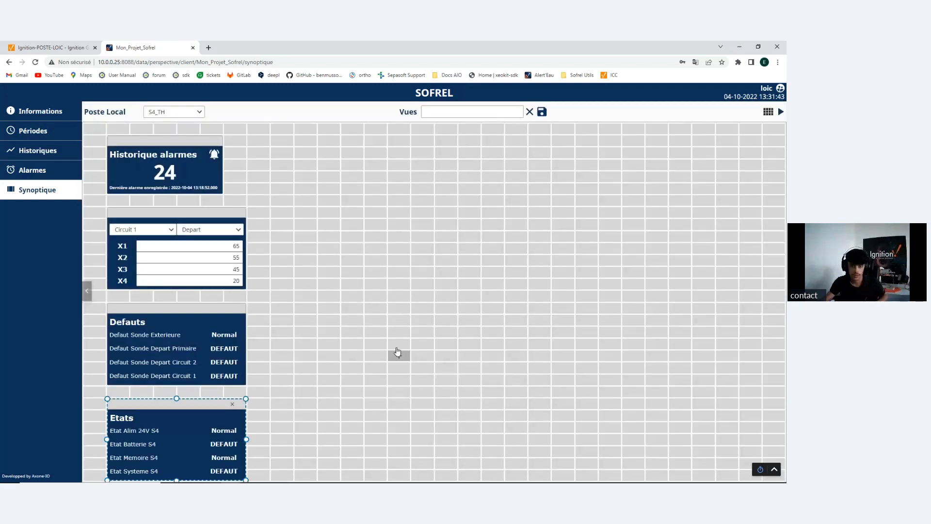
Step: Add the Circuit principal synoptic and Valeurs Chaudière widgets, moving Chaudière to the top right
left_click(377, 273)
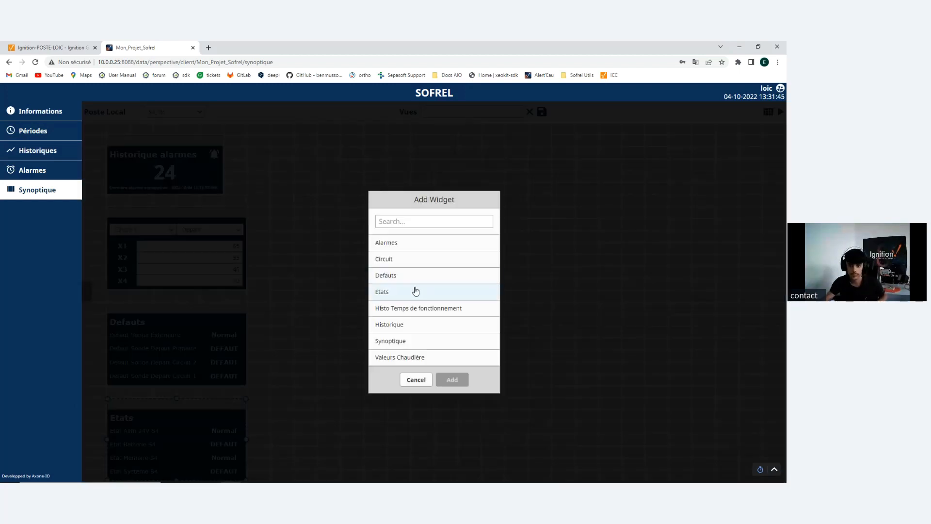
left_click(405, 342)
left_click(452, 379)
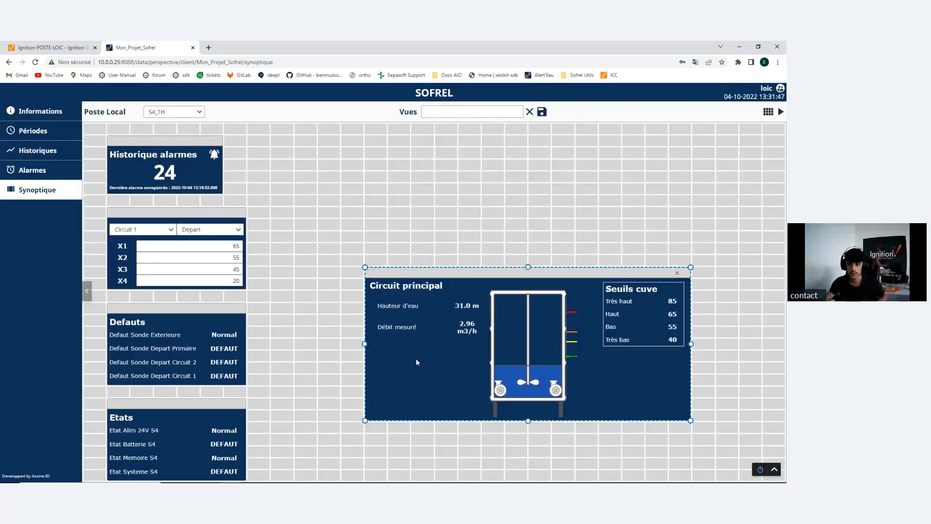
left_click(377, 165)
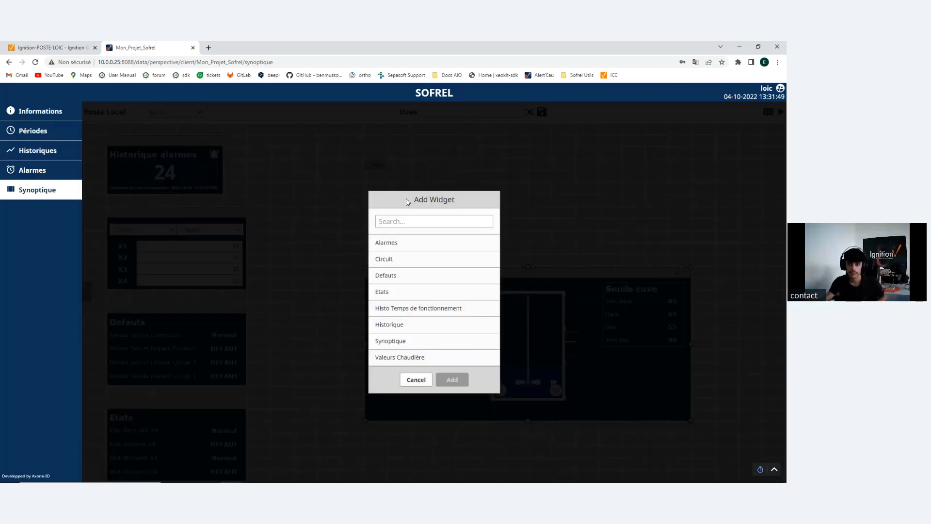
left_click(412, 357)
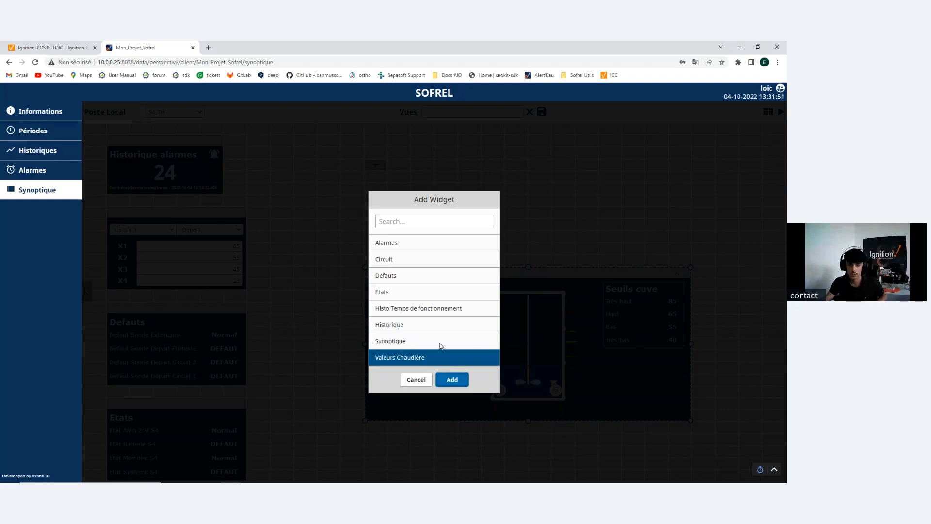
left_click(452, 379)
left_click_drag(457, 163, 698, 141)
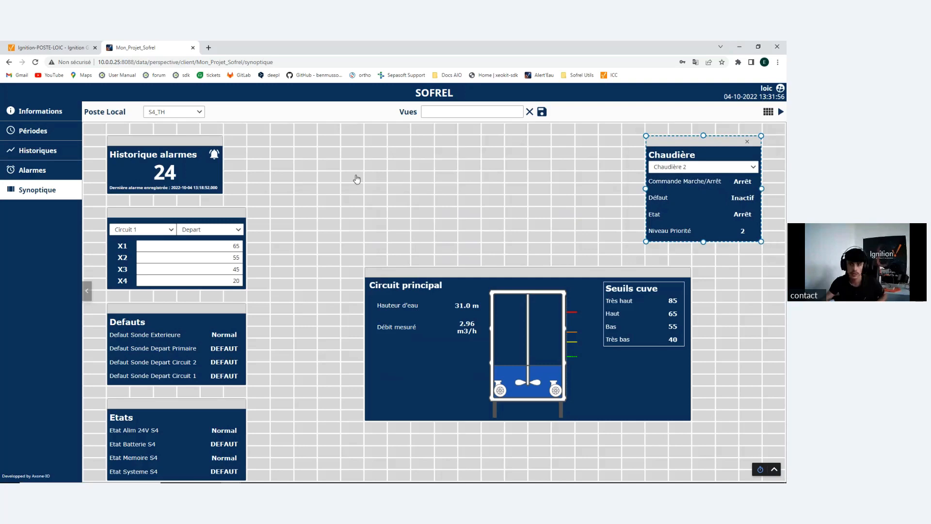
Step: Add the Historique chart in the empty top cell and shift Circuit principal left for compactness
left_click(328, 165)
left_click(391, 324)
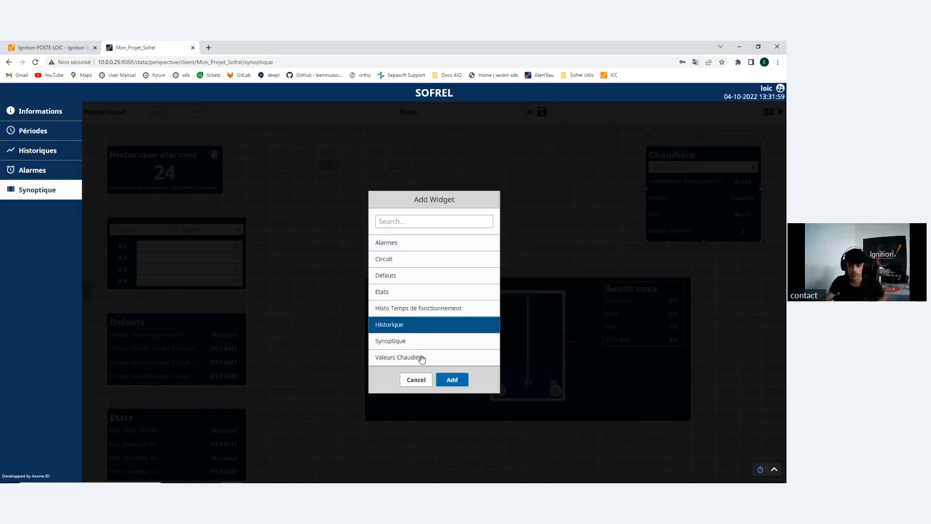
left_click(452, 380)
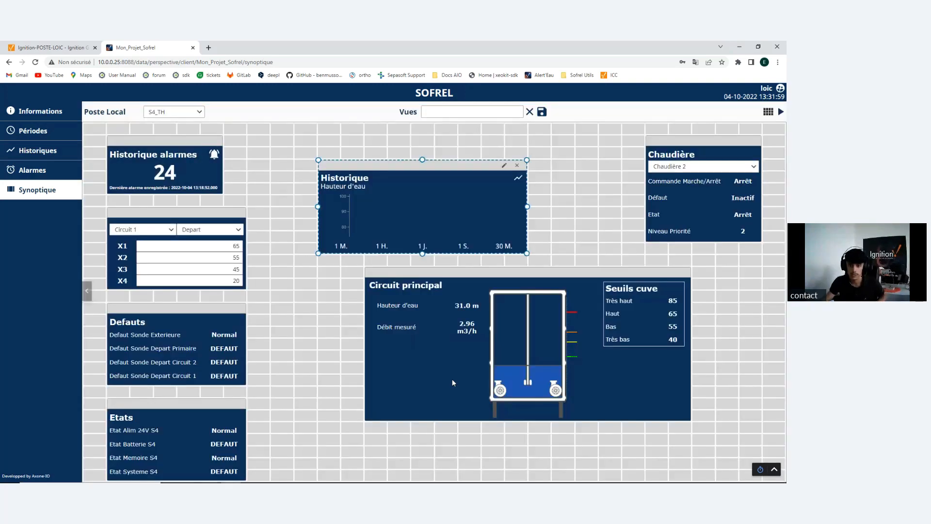
left_click(510, 276)
left_click_drag(510, 277, 457, 257)
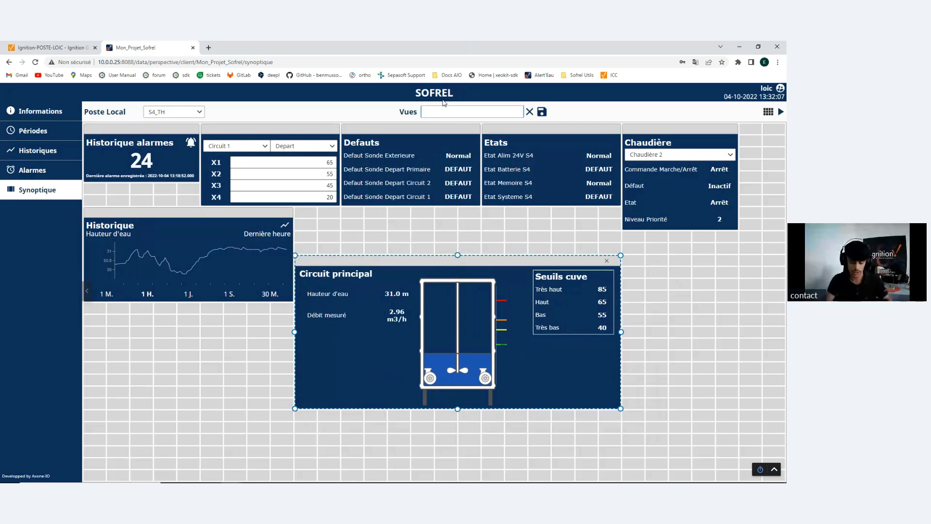
Step: Save the current widget layout as the view 'Vue Generale'
type("Gene")
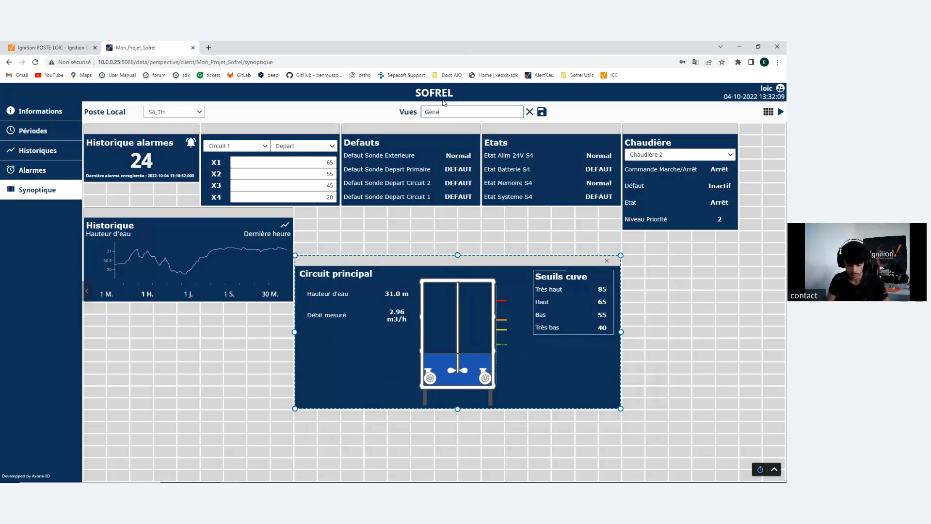
type("ra")
key("ctrl+a")
type("Vu")
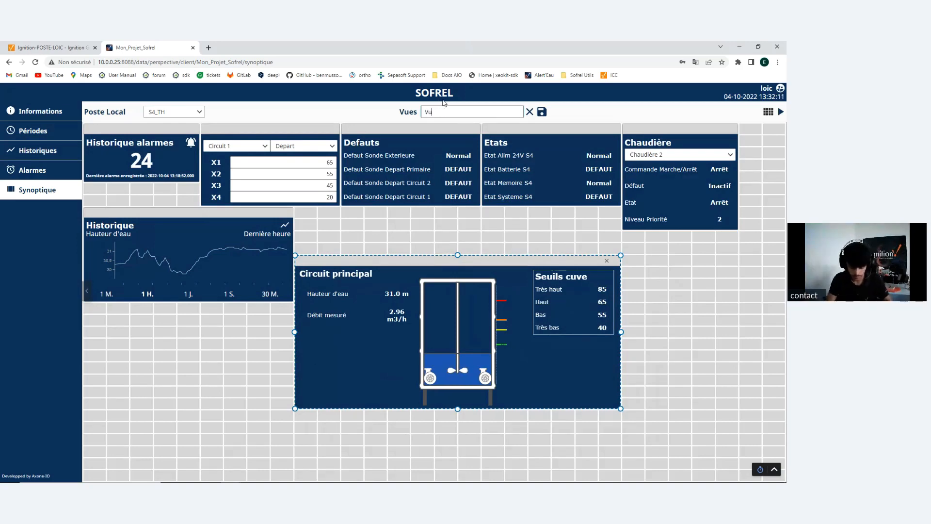
type("e Generale")
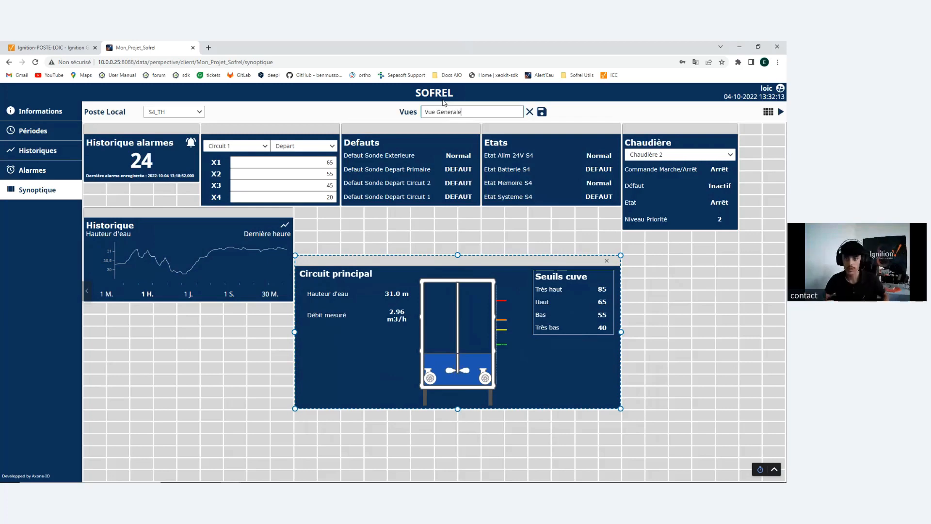
left_click(542, 112)
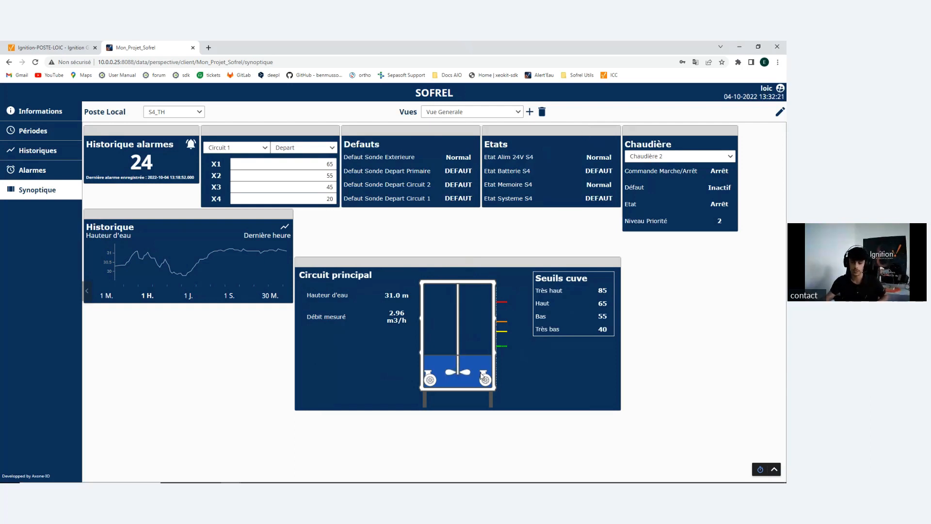
Step: Leave for Informations, return to Synoptique, and reload the Vue Generale view
left_click(36, 112)
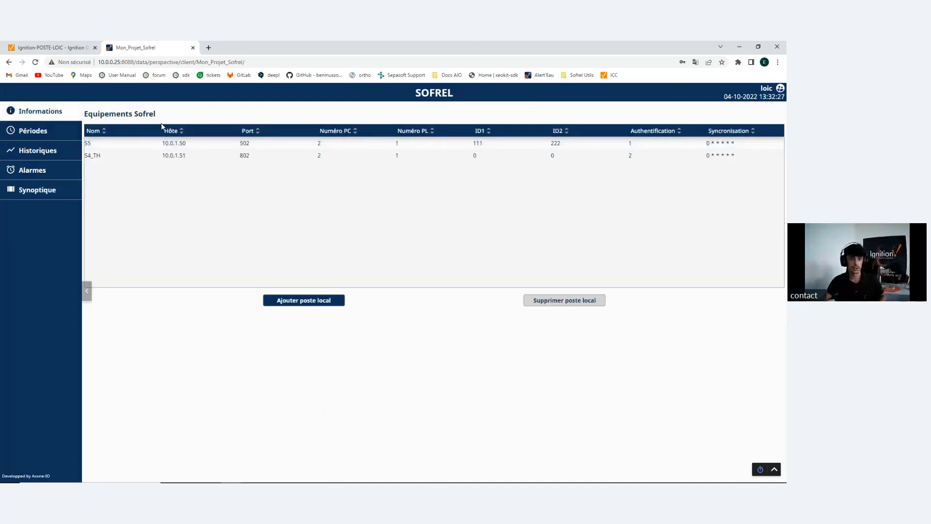
left_click(35, 191)
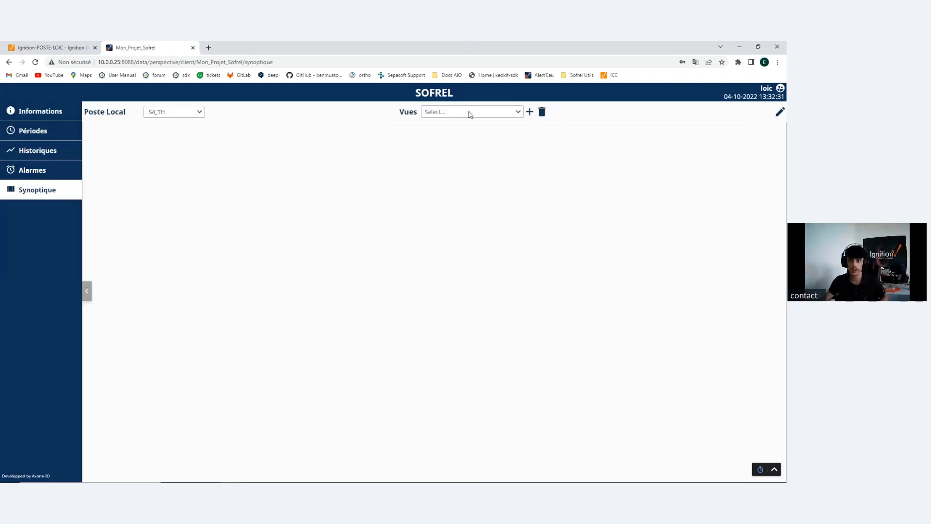
left_click(470, 114)
left_click(445, 128)
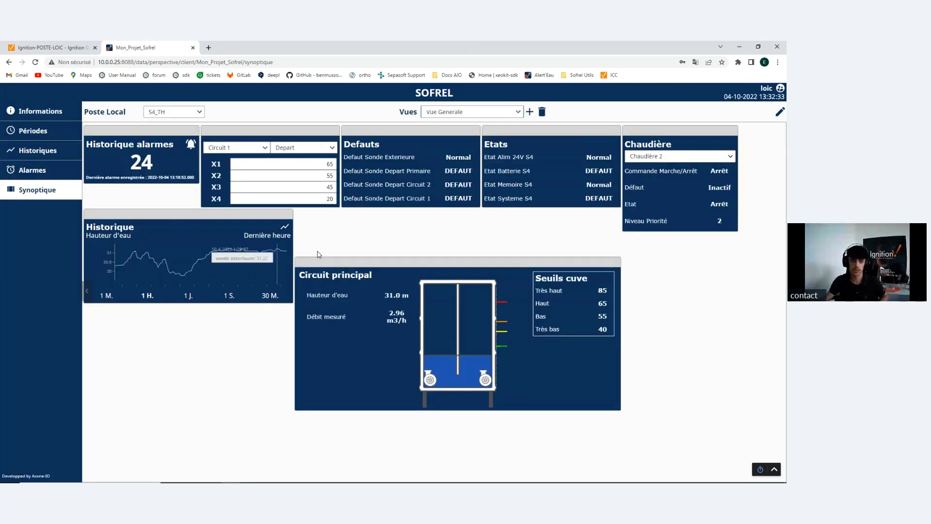